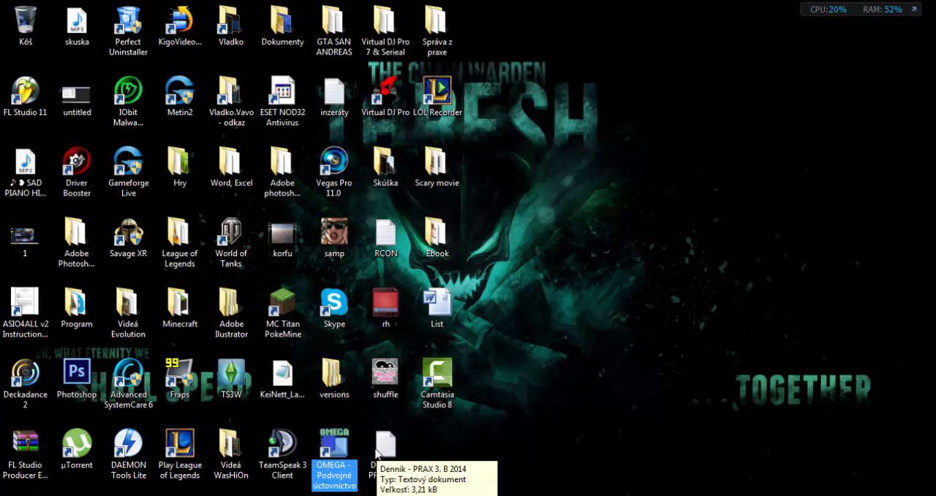
Start the Omega accounting program, dismiss the demo notice and close the login dialog without signing in
double_click(341, 454)
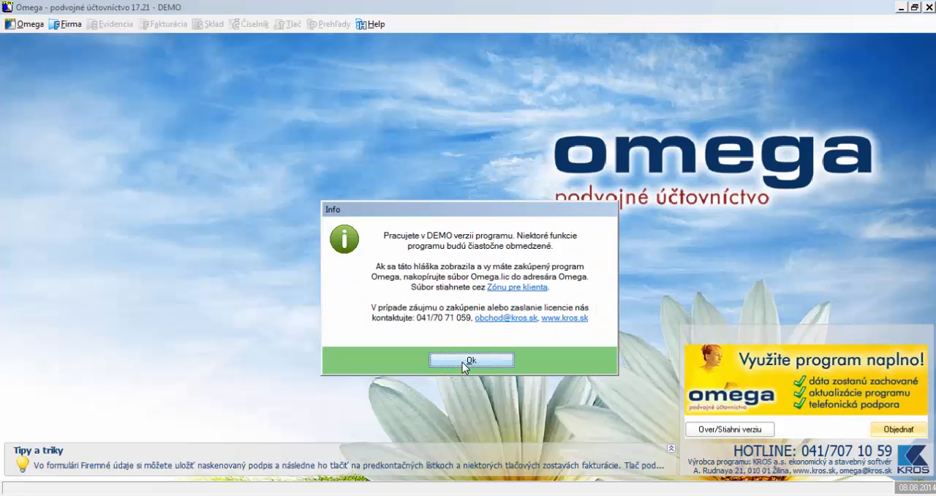
left_click(462, 360)
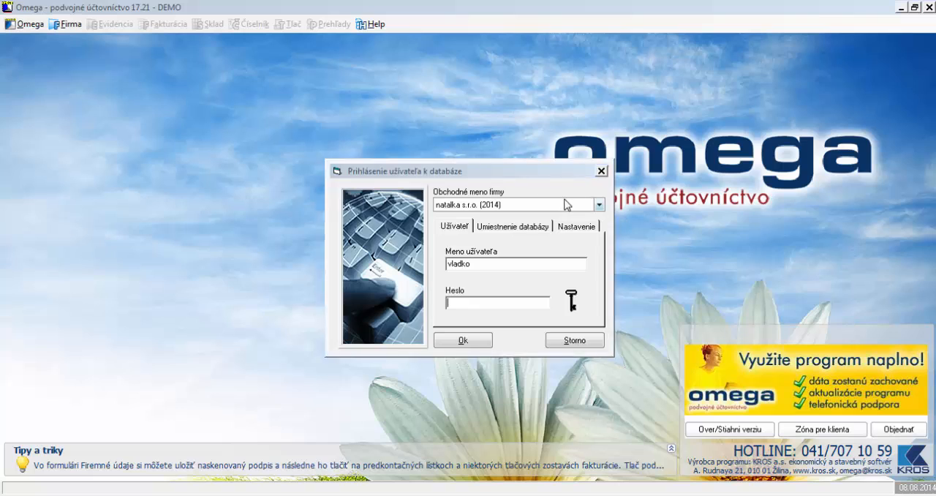
left_click(574, 206)
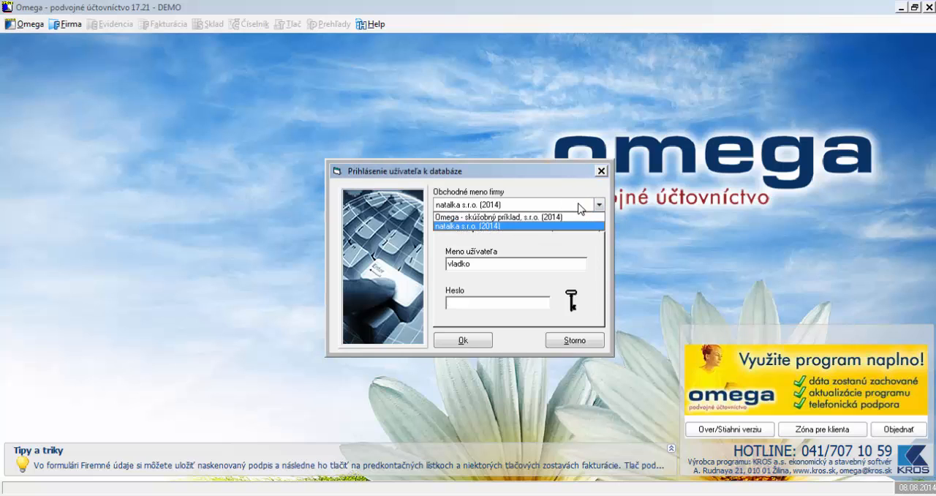
left_click(580, 208)
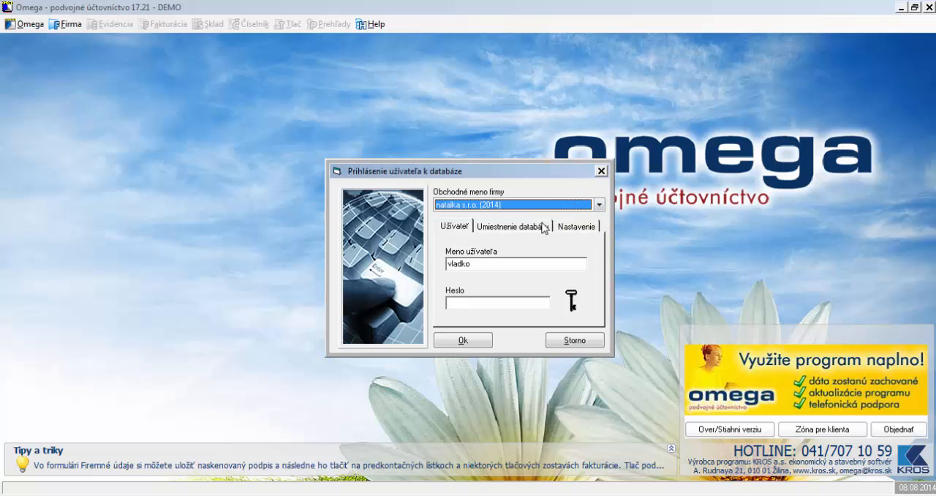
left_click(601, 171)
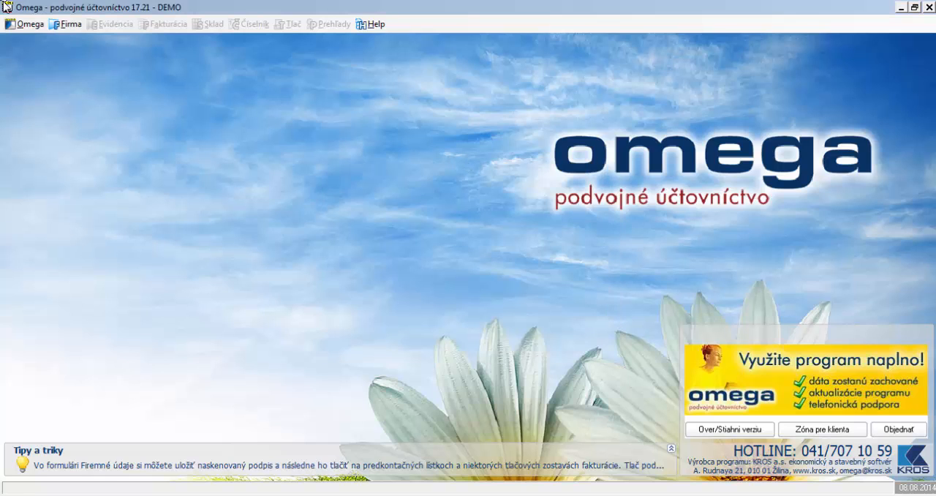
Start creating a new company using the Založenie novej firmy method
left_click(66, 24)
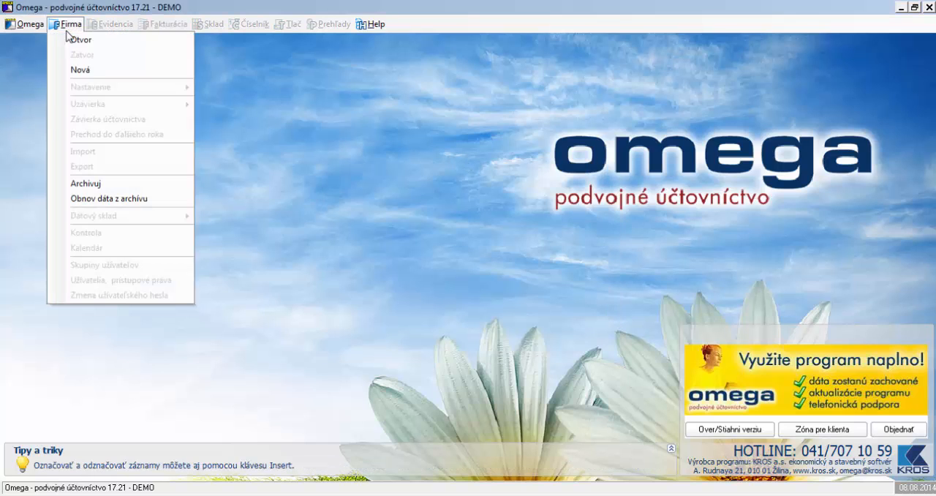
left_click(100, 73)
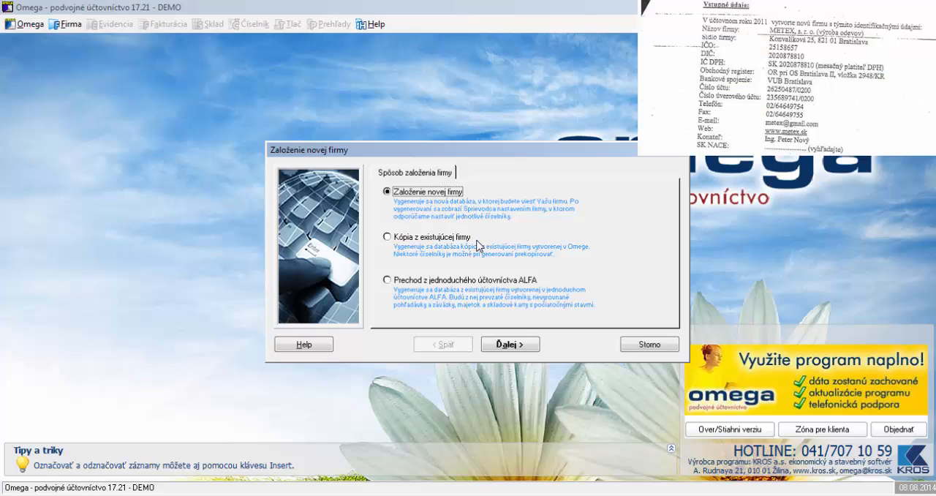
left_click(528, 344)
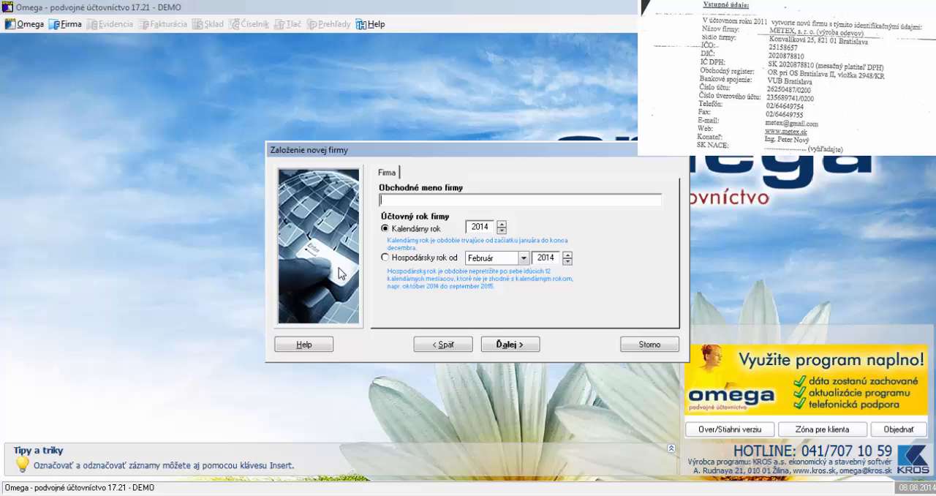
Enter METEX, s. r. o. as the company's business name and continue to the basic company data
type("Metex")
key("BackSpace")
key("BackSpace")
key("BackSpace")
key("BackSpace")
type("ETEX, s. r. o.")
left_click(510, 345)
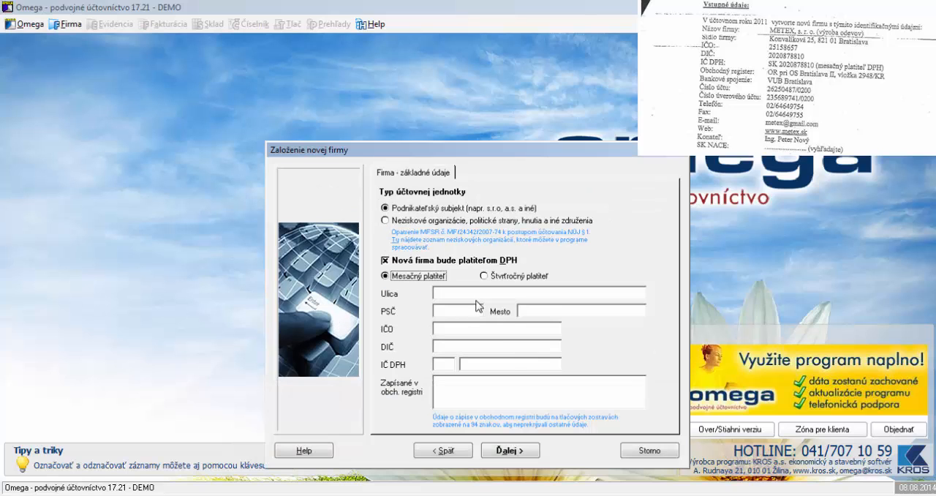
Fill in the company's street, postal code and city
left_click(477, 296)
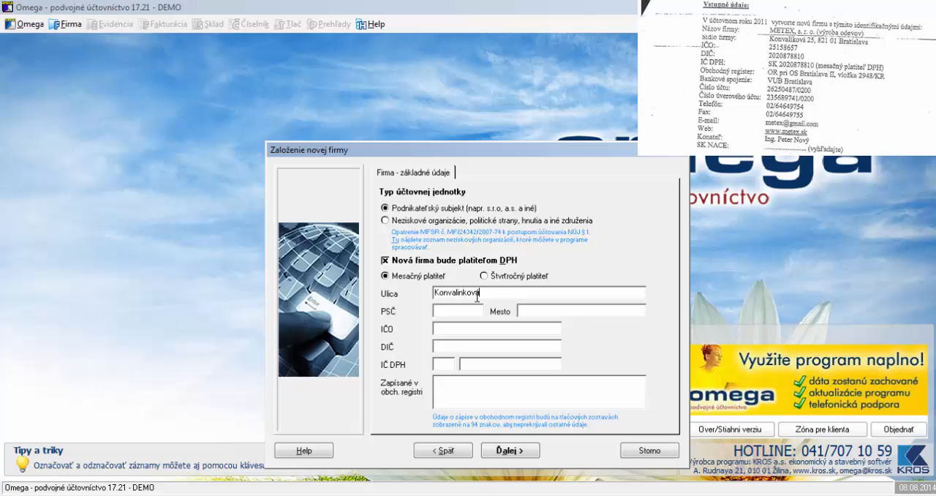
left_click(465, 311)
type("82101")
left_click(533, 311)
type("BR")
key("BackSpace")
type("ratislava251")
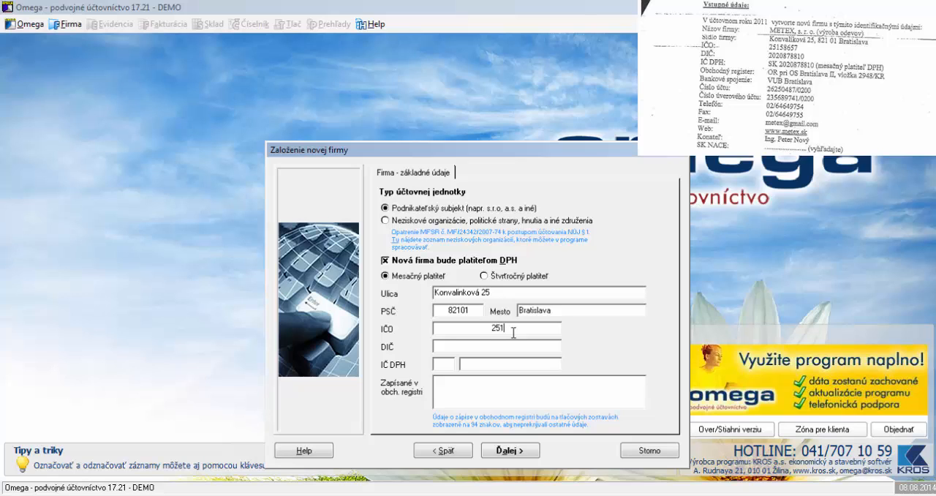
type("58657")
Enter the company's IČO and its IČ DPH number with the prefix SK
left_click(445, 363)
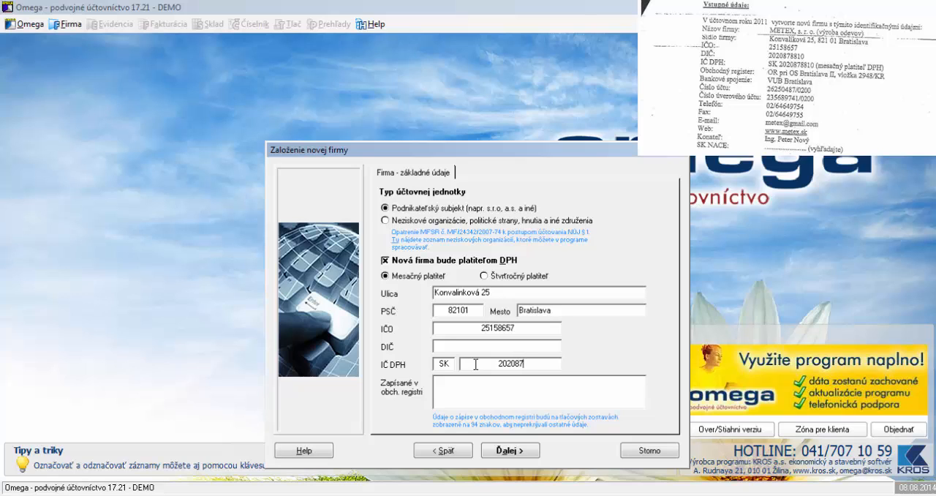
Copy the number from the IČ DPH field into the DIČ field
left_click_drag(489, 364, 545, 363)
key("ctrl+c")
left_click(514, 346)
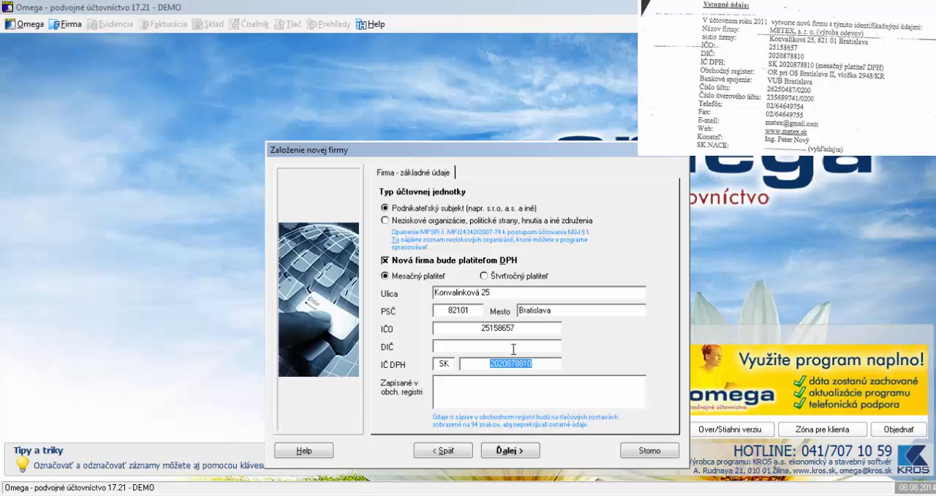
key("ctrl+v")
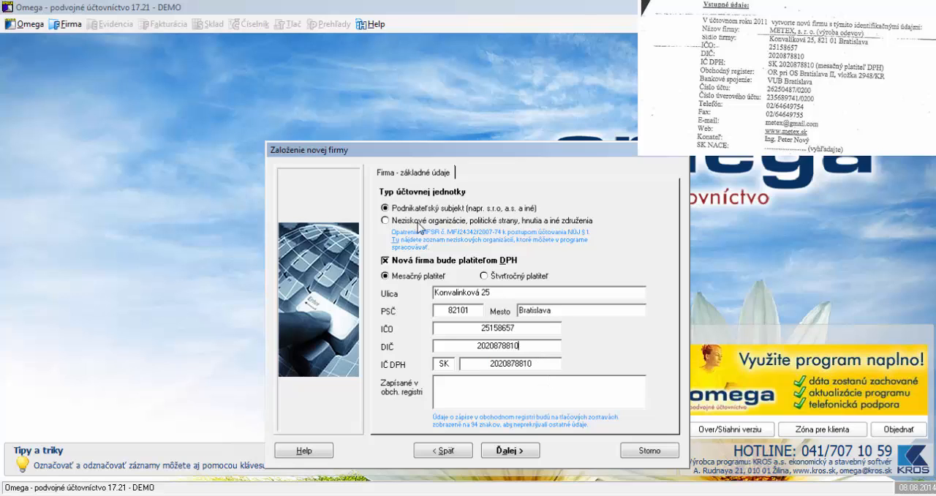
Enter the commercial register record as OR pri OS Bratislava II with its vložka number, and continue to the login details
left_click(473, 386)
type("OR pri OS Bratislava II")
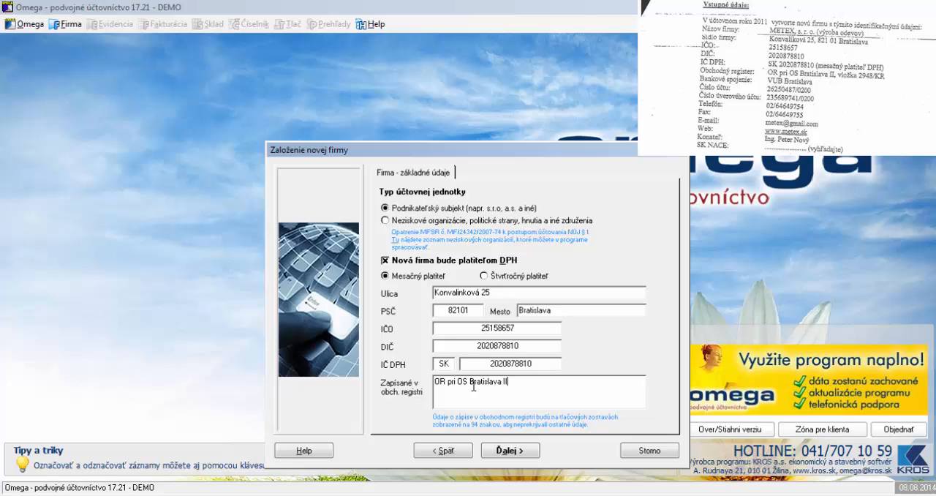
type(", vložka 2948/KR")
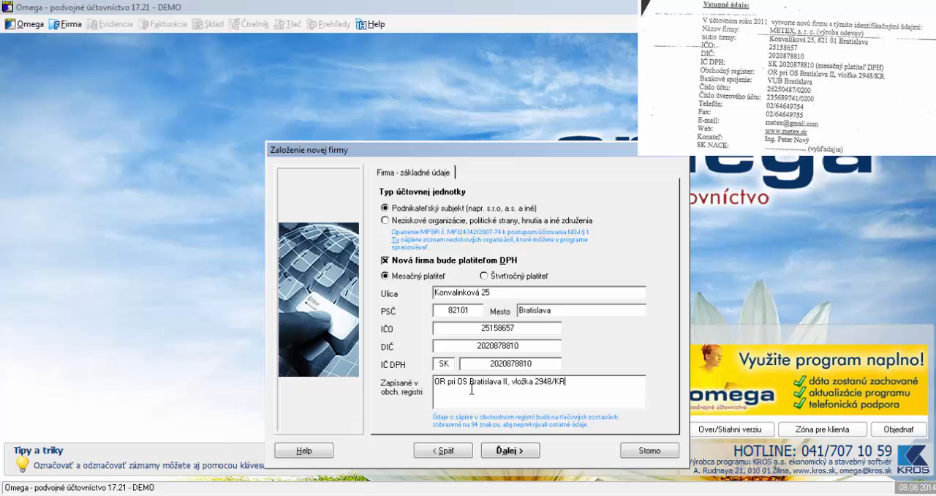
left_click(507, 450)
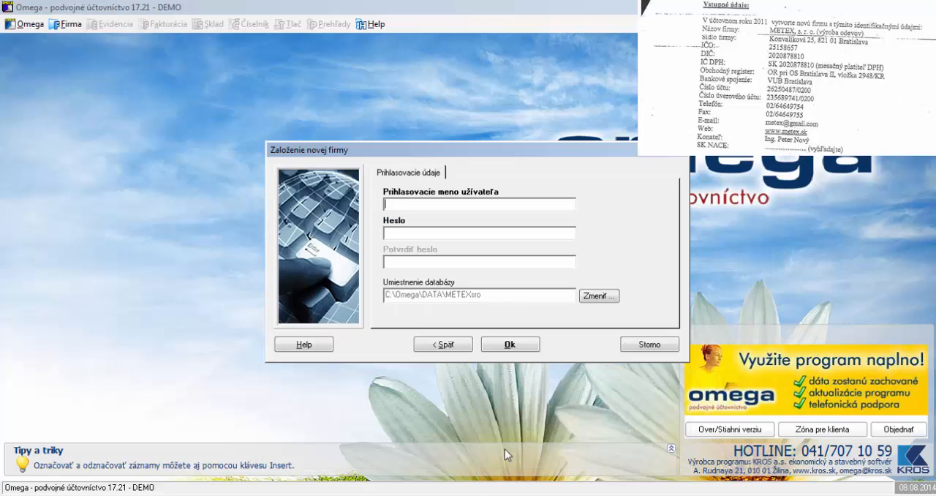
Enter the user's login name and confirm creating the company
type("Vladis")
left_click(512, 344)
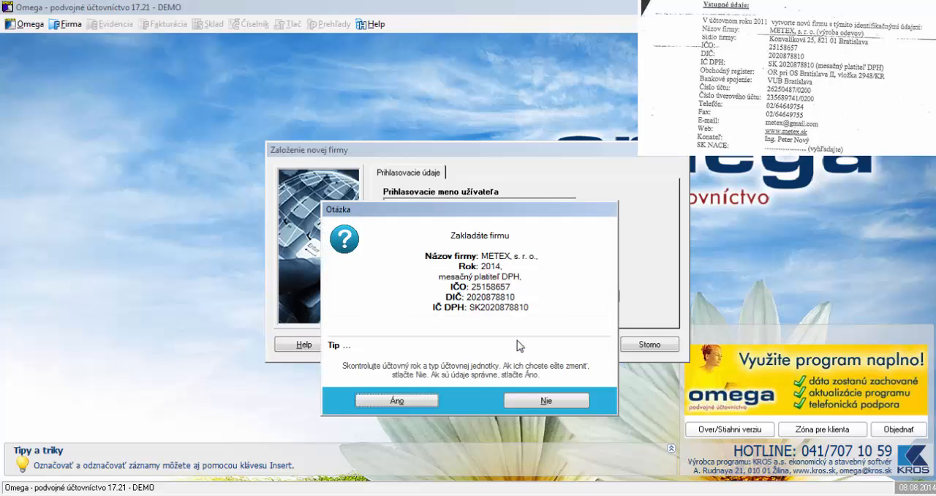
left_click(395, 401)
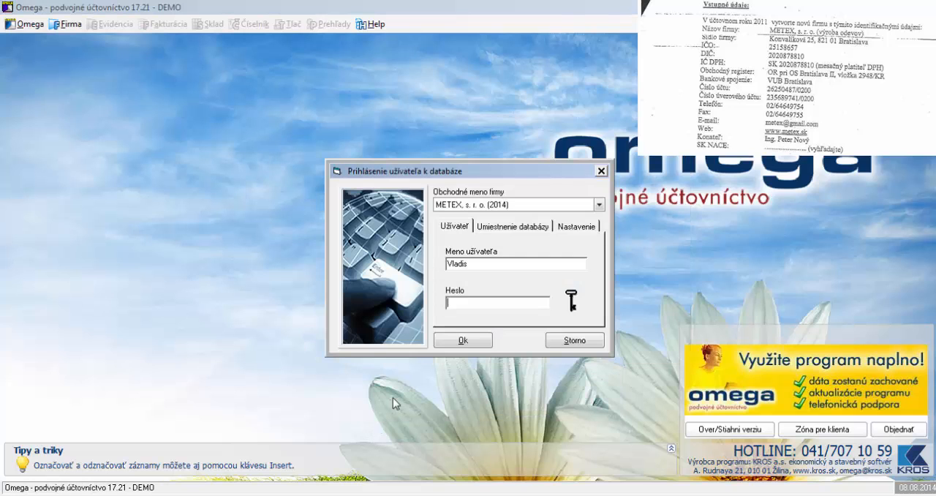
Log in to the new METEX, s. r. o. company and close the setup guide, set not to show at the next start
left_click(459, 340)
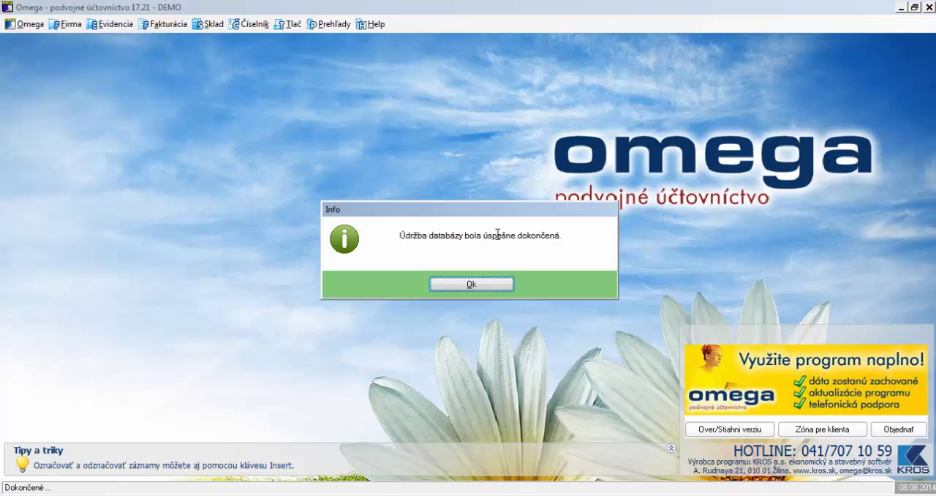
left_click(472, 285)
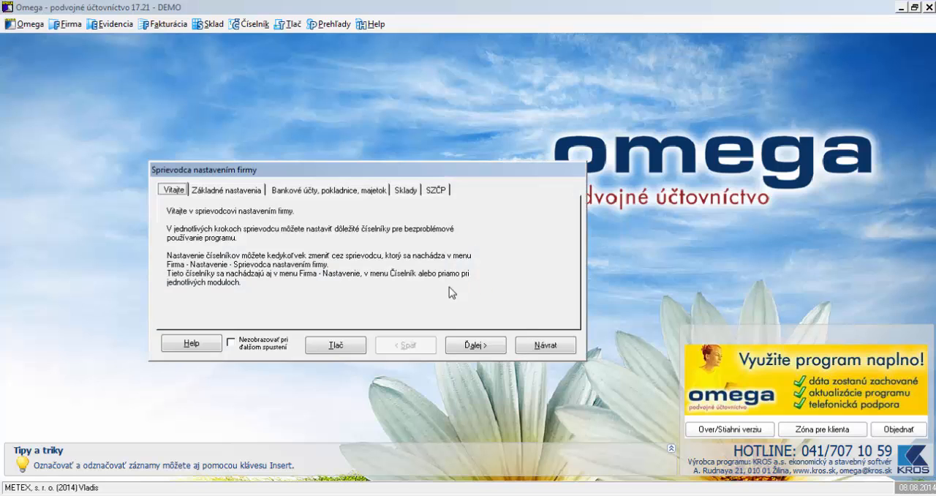
left_click(232, 344)
left_click(530, 347)
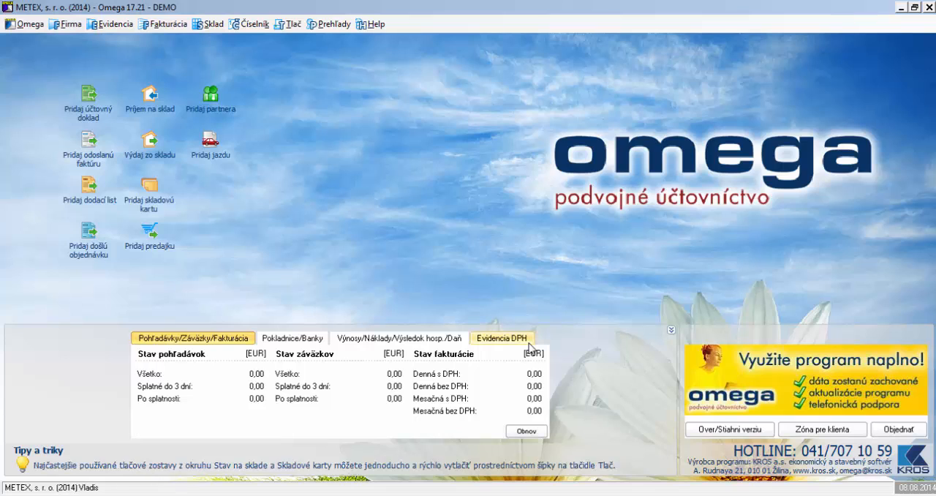
Open the company data settings (Firemné údaje) and set the state to SLOVENSKO
left_click(71, 28)
mouse_move(102, 88)
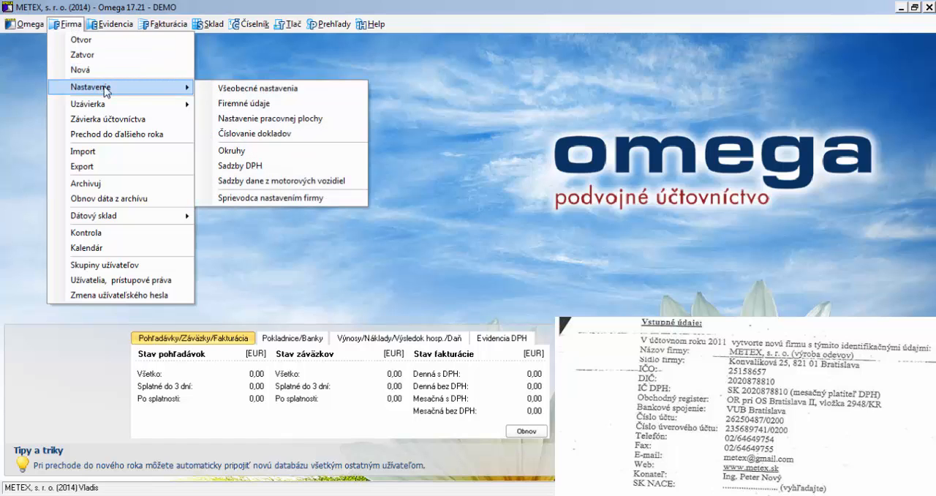
left_click(302, 103)
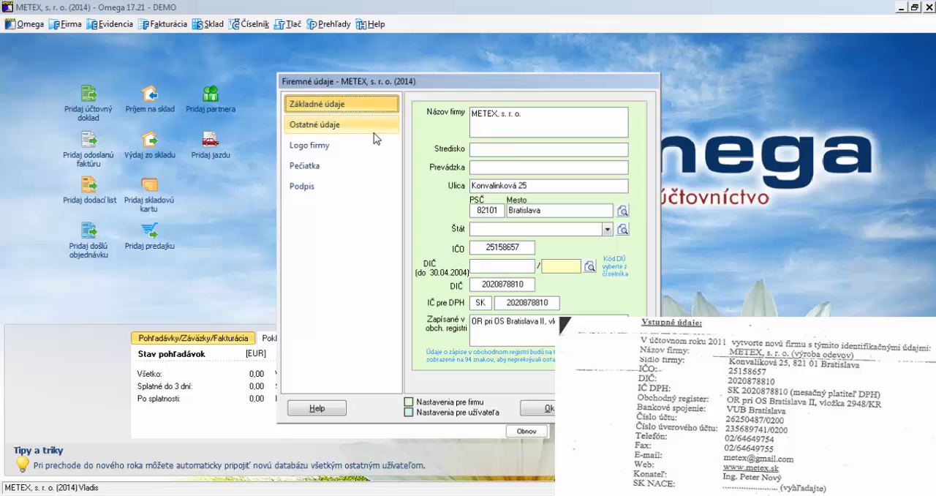
left_click(512, 151)
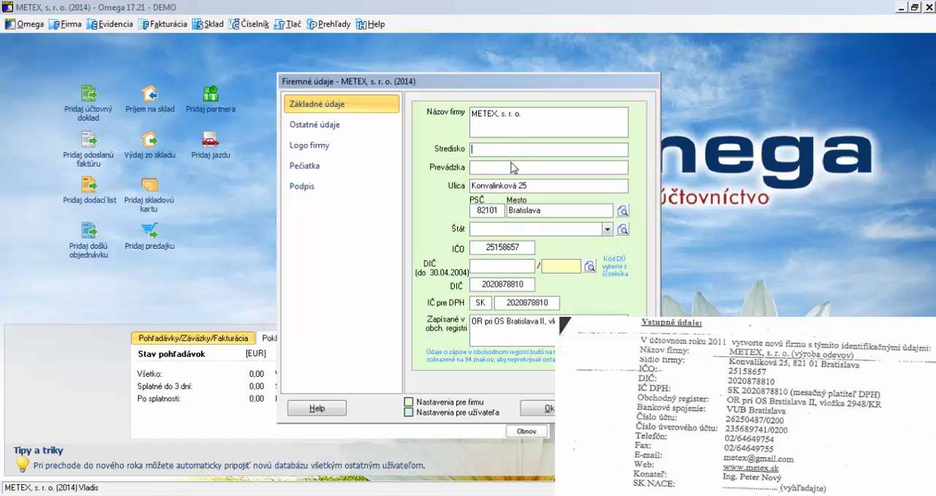
left_click(607, 230)
left_click(585, 242)
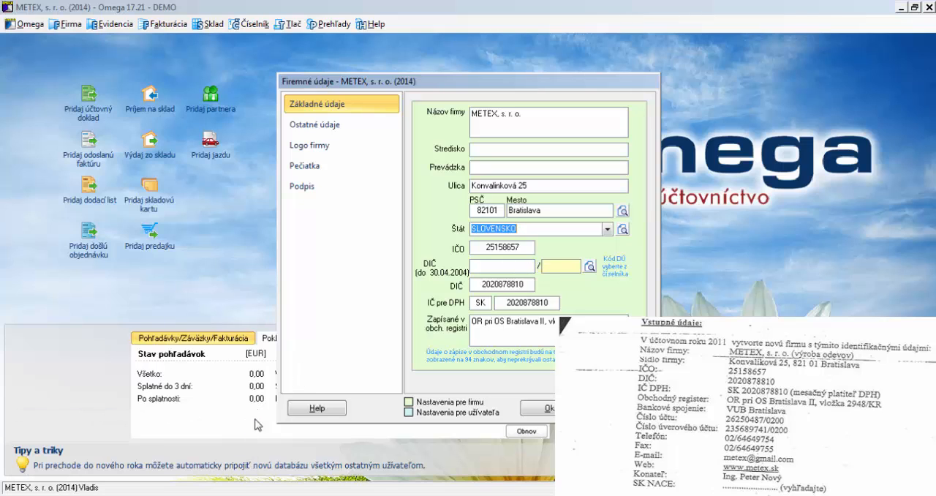
left_click(507, 268)
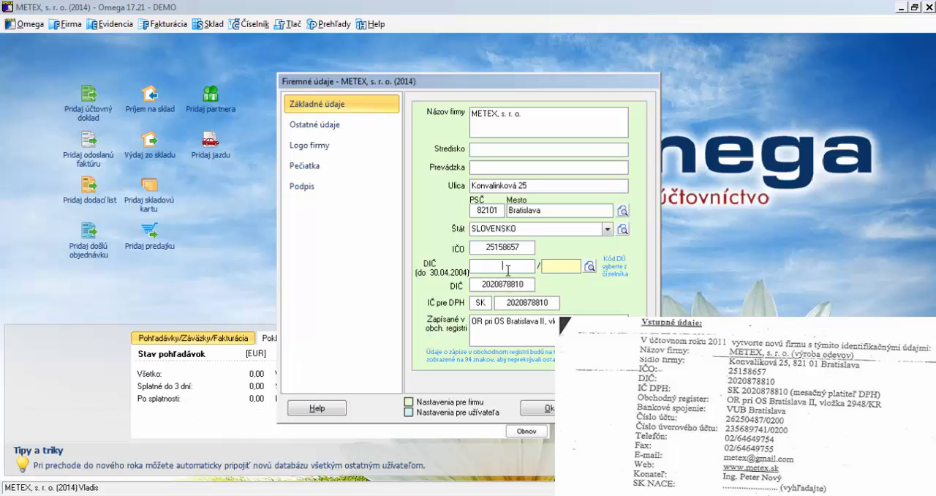
Enter the company's telephone and fax numbers in the other company data (Ostatné údaje)
left_click(324, 126)
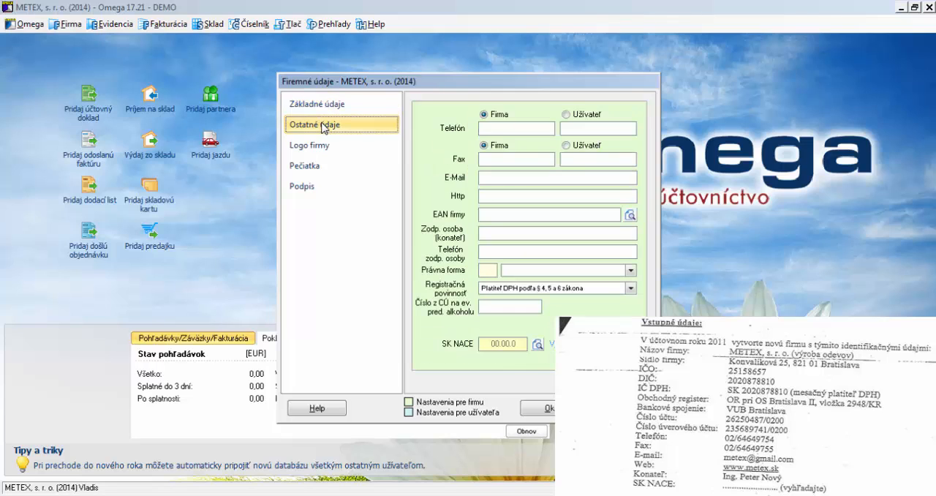
left_click(493, 128)
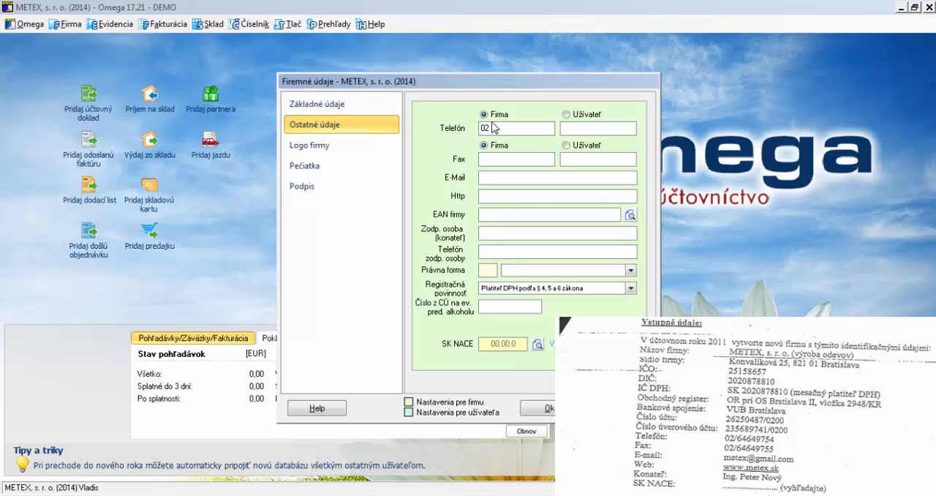
left_click(493, 160)
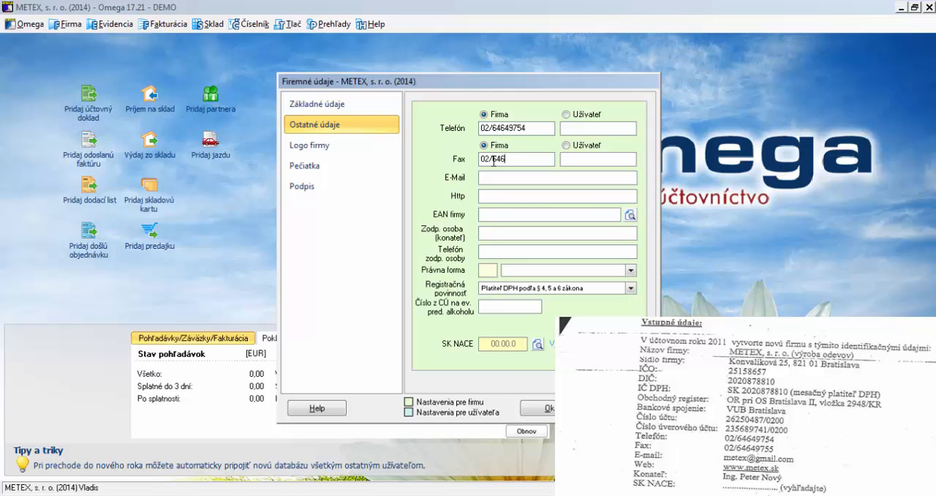
left_click(493, 177)
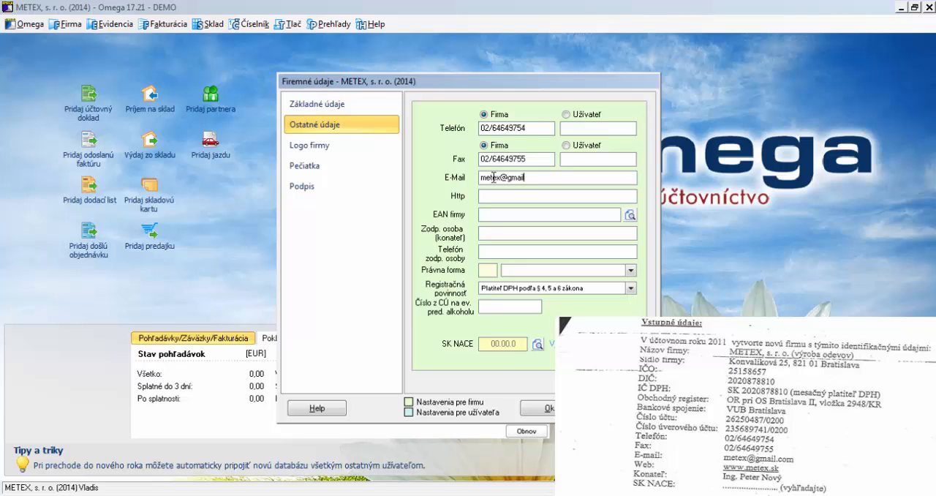
type("www.mete")
type("x.sk")
Set the company's legal form (Právna forma) to Spoločnosť s ručením obmedzeným
left_click(492, 254)
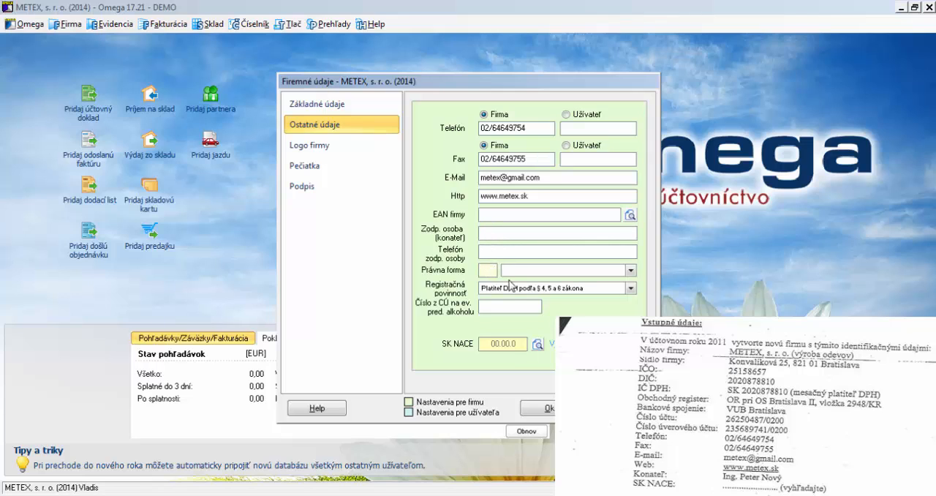
left_click(611, 270)
left_click(630, 270)
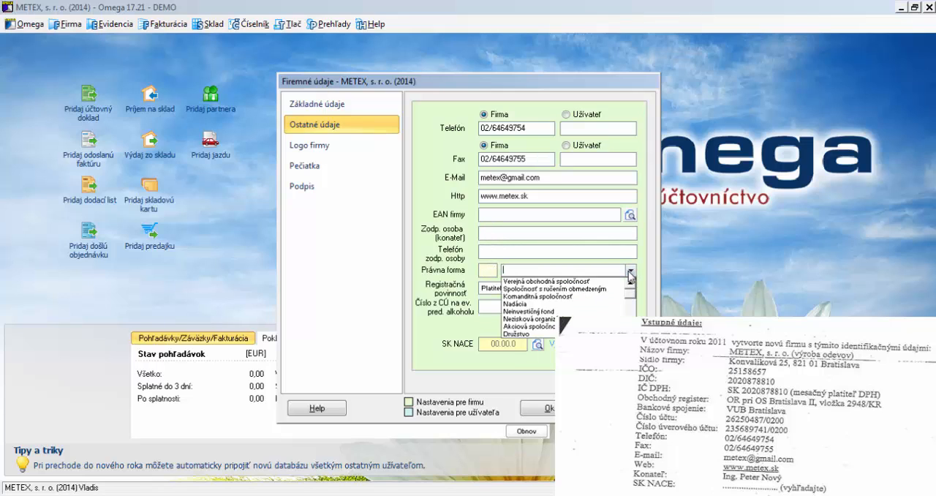
left_click(598, 289)
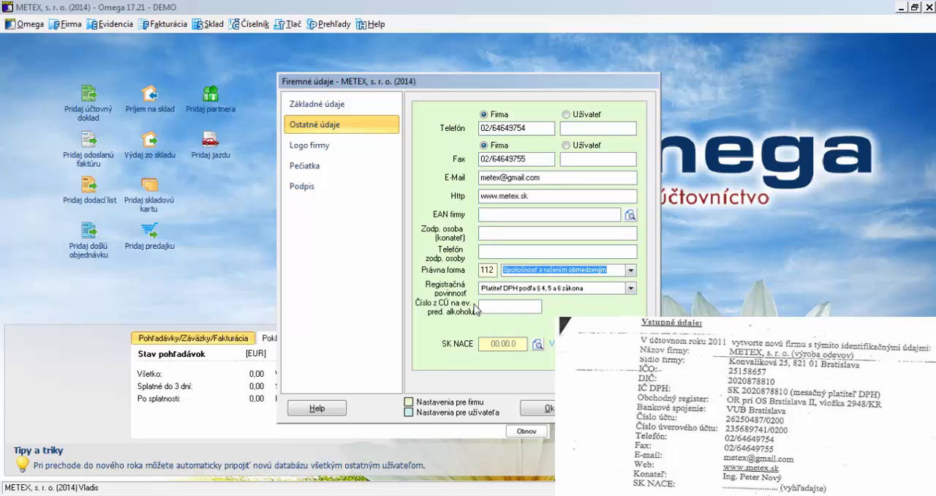
Filter the SK NACE list by activity name "výroba odevov" and assign code 14.12.0 Výroba pracovných odevov to the company
left_click(537, 345)
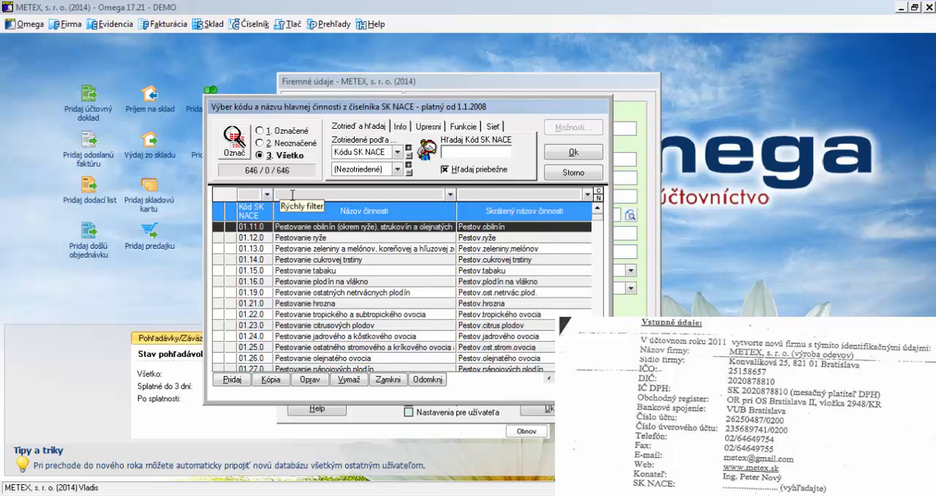
left_click(314, 193)
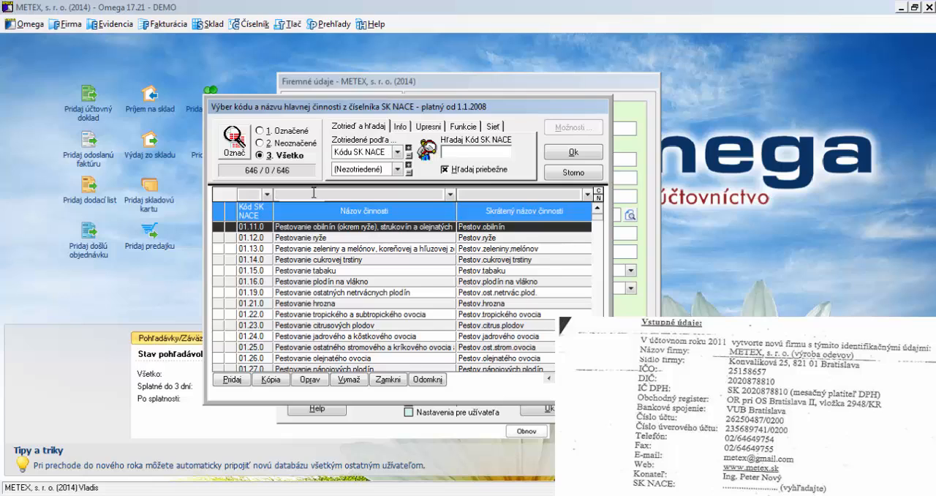
type("vý")
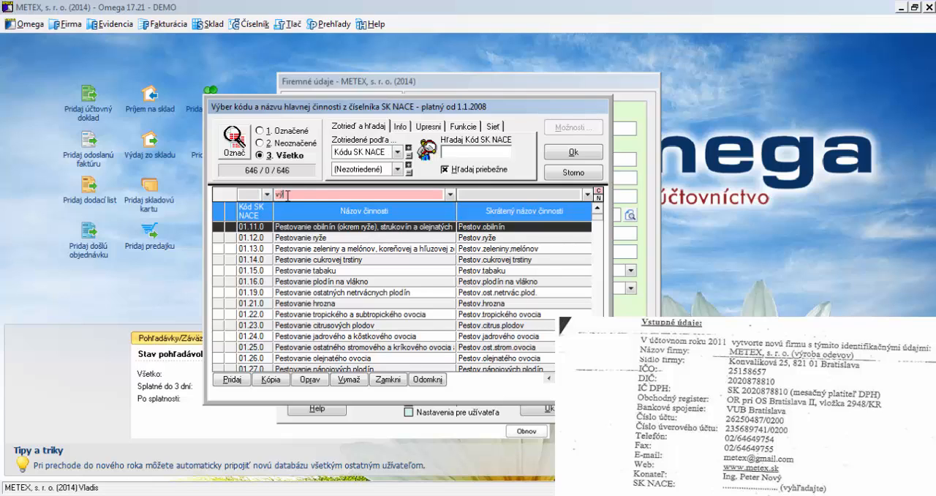
type("roba odevov")
key("Return")
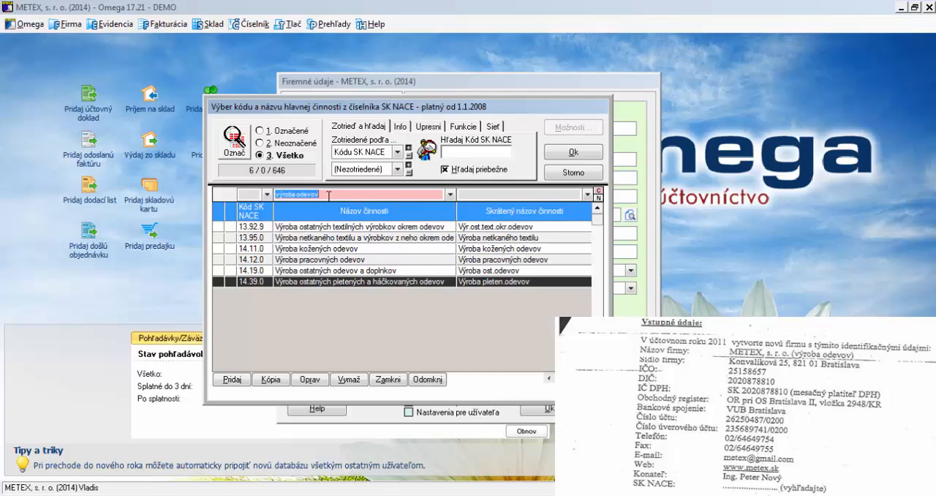
left_click(339, 262)
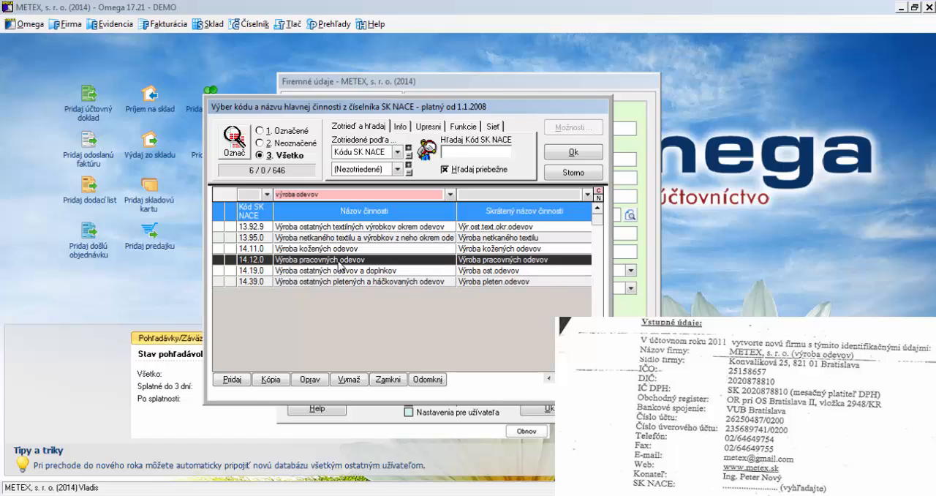
double_click(339, 261)
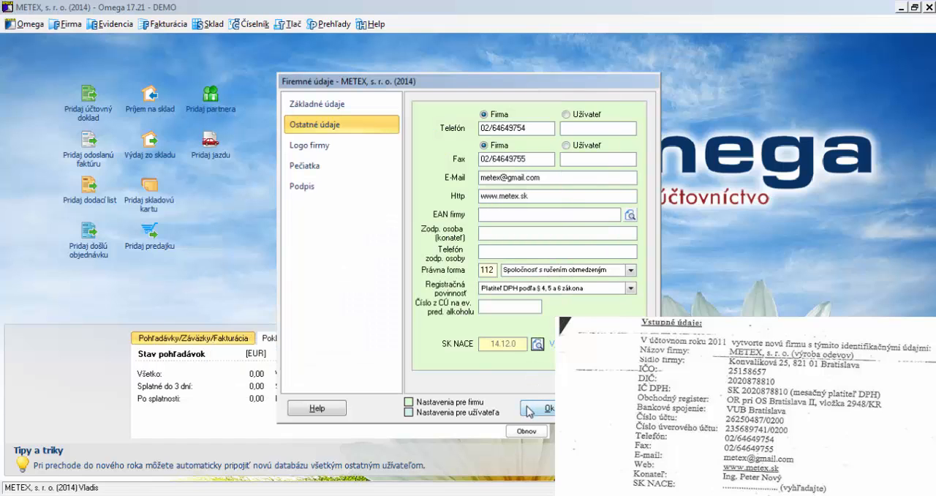
Look through the company's logo, stamp (Pečiatka) and signature (Podpis) settings, and save the company data
left_click(347, 144)
left_click(354, 166)
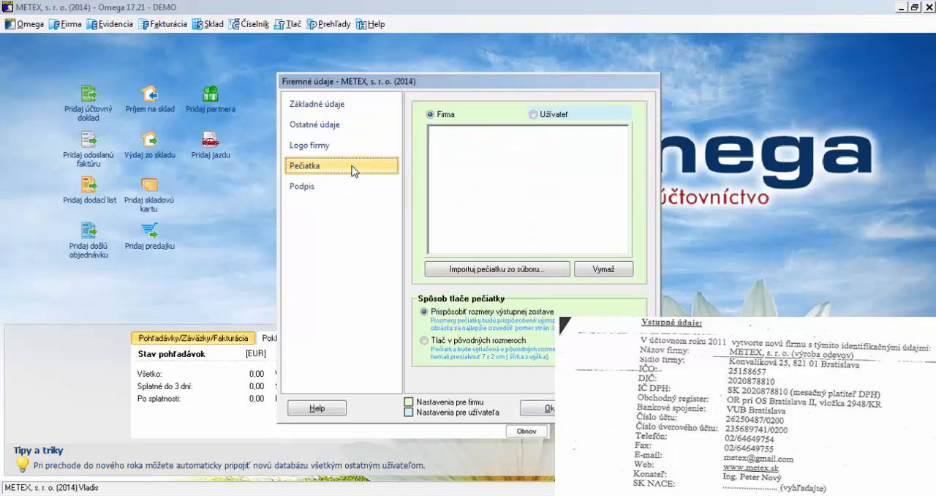
left_click(358, 185)
left_click(539, 410)
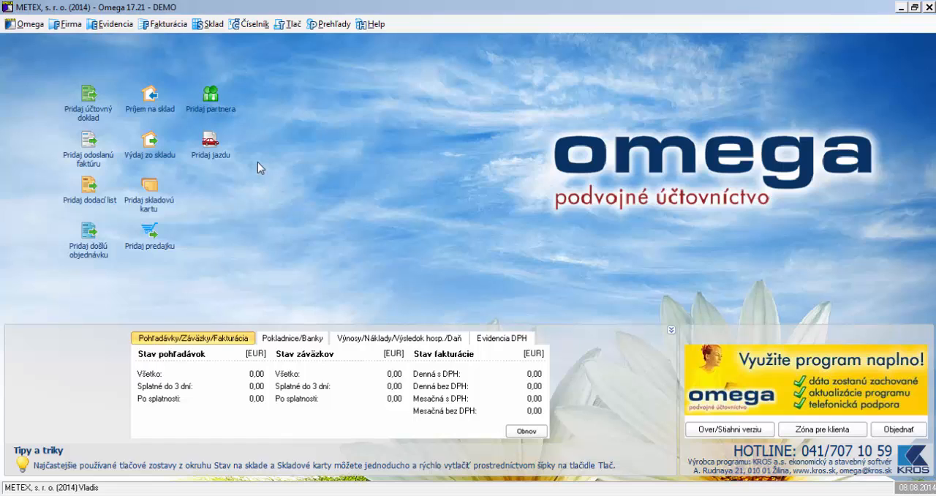
Open the partner list (Partneri) in full view and delete the preset partner KROS a.s
left_click(248, 25)
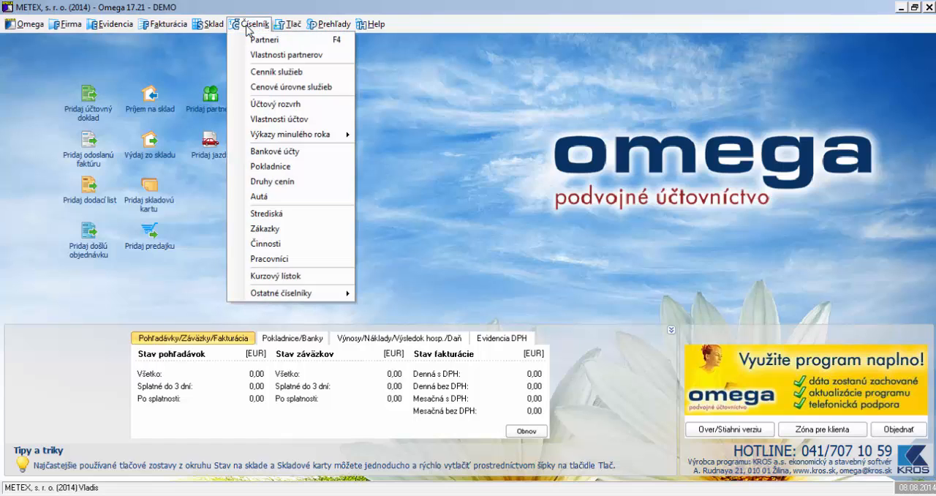
left_click(272, 49)
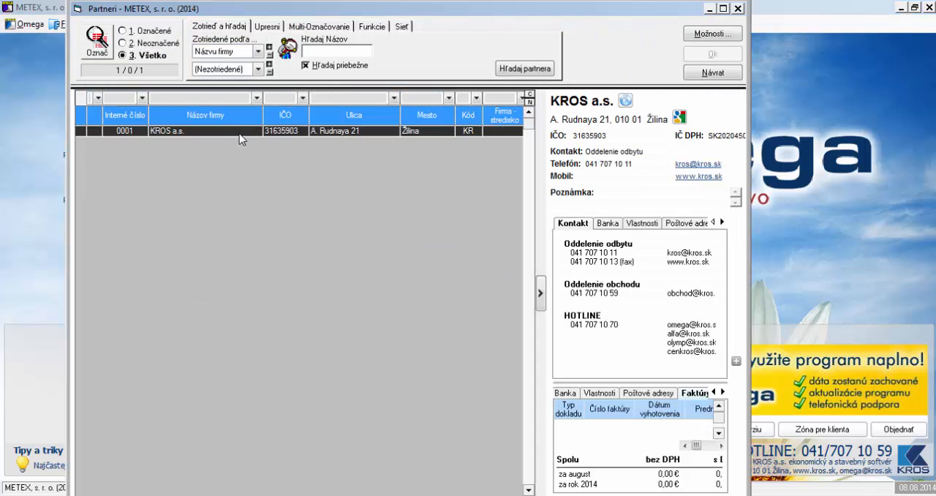
left_click_drag(311, 10, 384, 4)
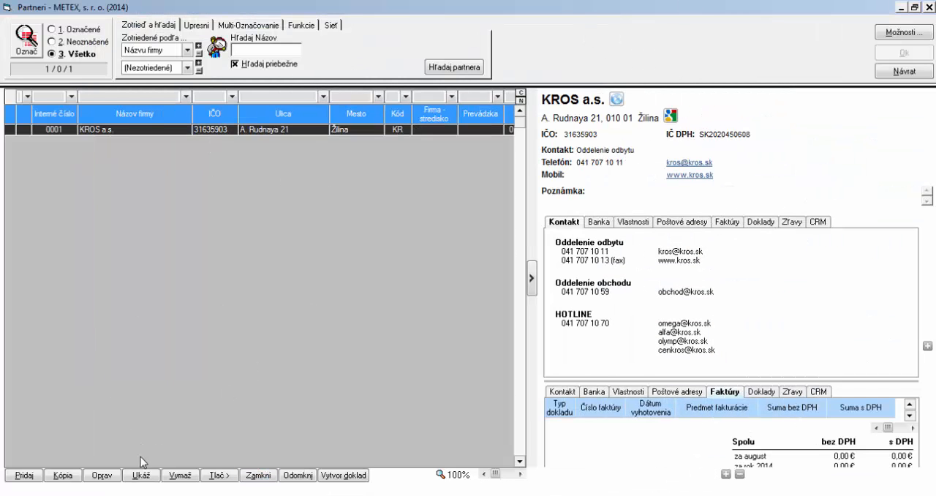
left_click(180, 474)
left_click(395, 282)
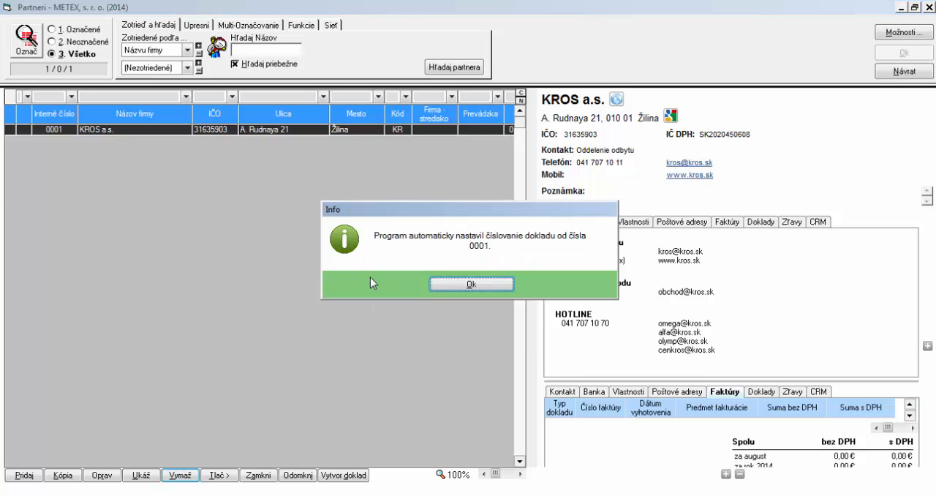
left_click(436, 283)
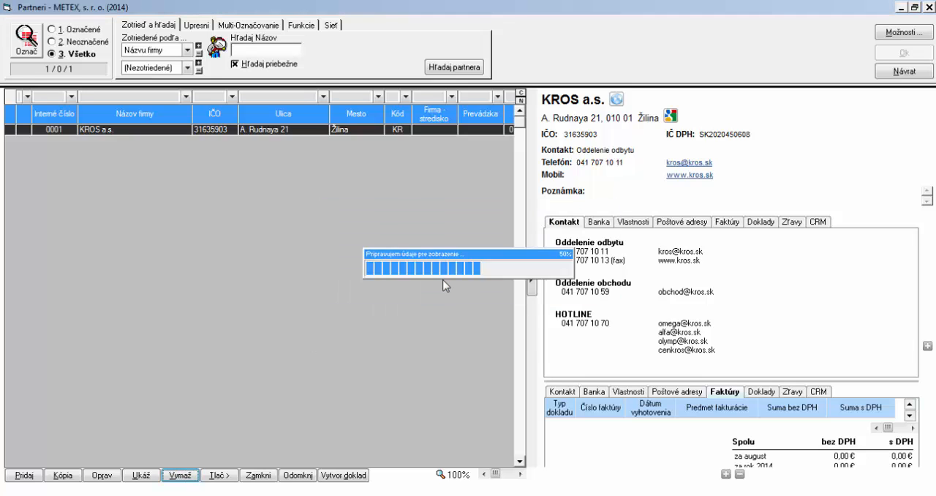
Start a new business partner record with the company name CAB, s. r. o
left_click(24, 476)
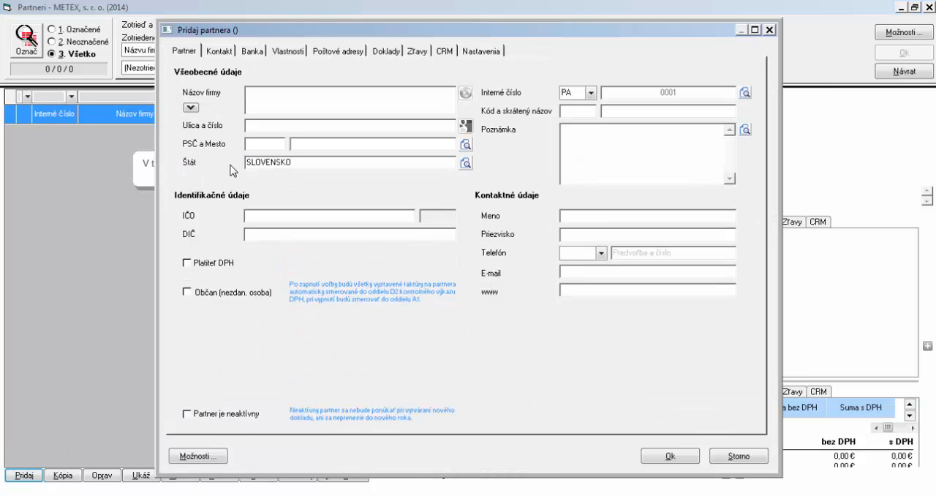
type("CAB, s. r. o.")
Fill in the street, house number, postal code and city of CAB, s. r. o., keeping SLOVENSKO as the state
left_click(250, 126)
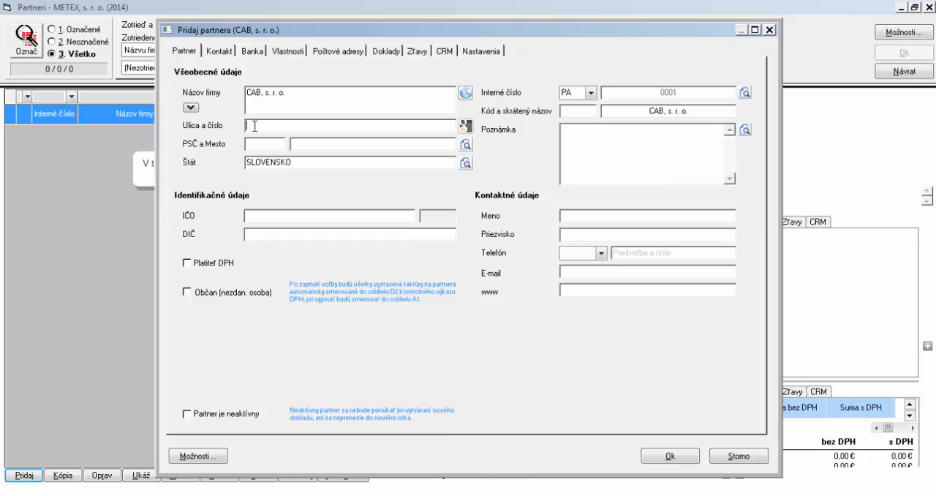
left_click(254, 144)
type("01001")
left_click(347, 144)
left_click(325, 162)
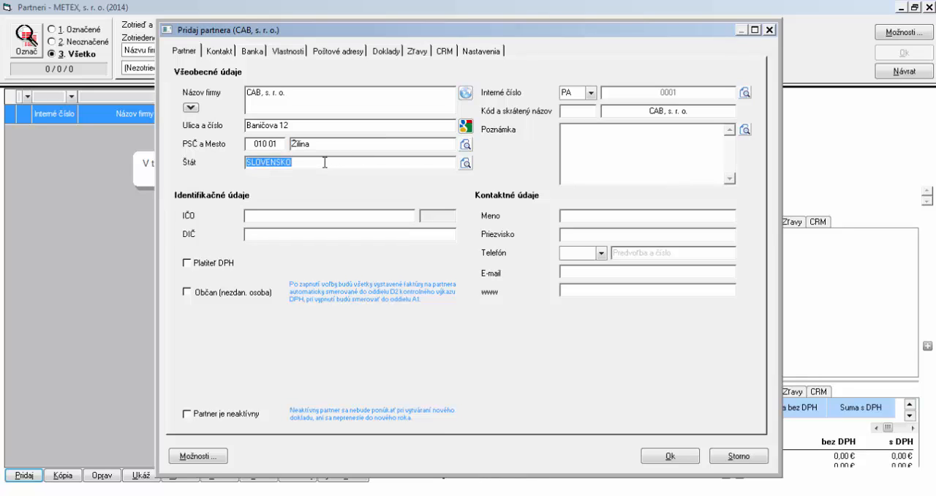
Enter the IČO and DIČ identification numbers of CAB, s. r. o. and mark it as a VAT payer (Platiteľ DPH)
left_click(296, 214)
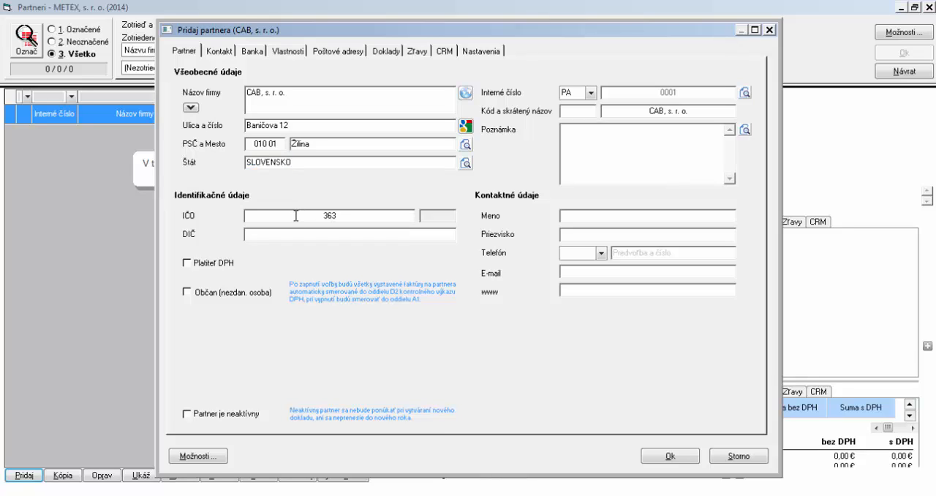
left_click(297, 234)
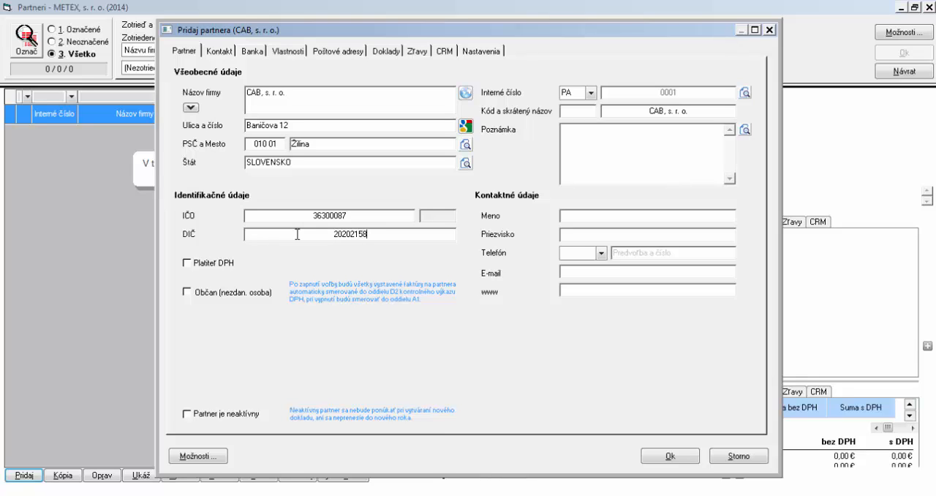
left_click(187, 262)
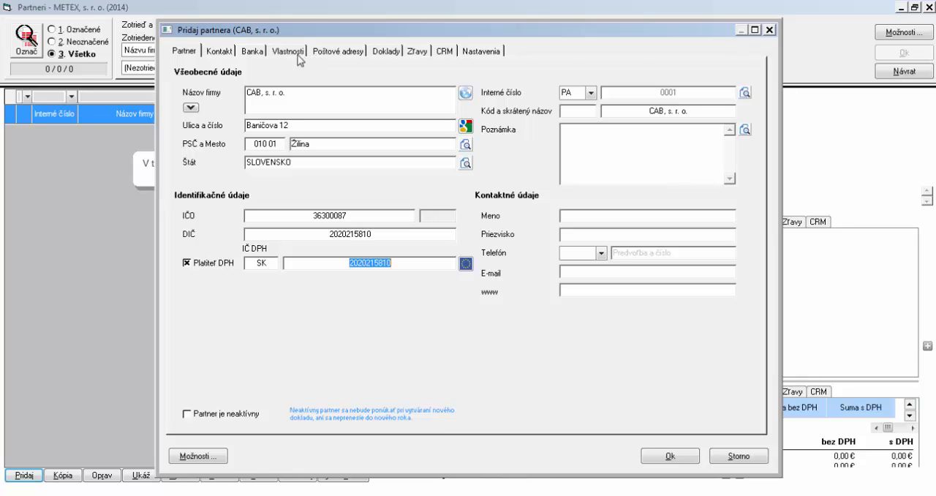
Add a bank account with its account number and bank code 0200 to CAB, s. r. o., and save the partner
left_click(262, 54)
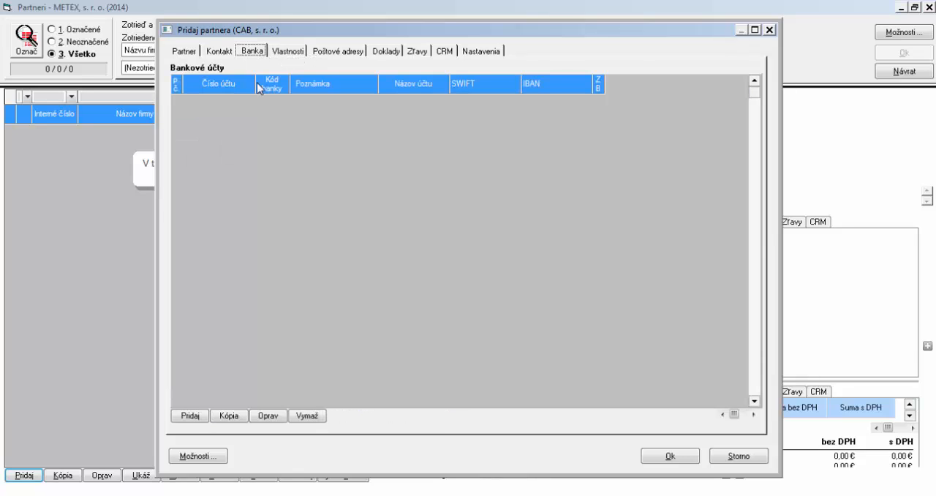
left_click(192, 415)
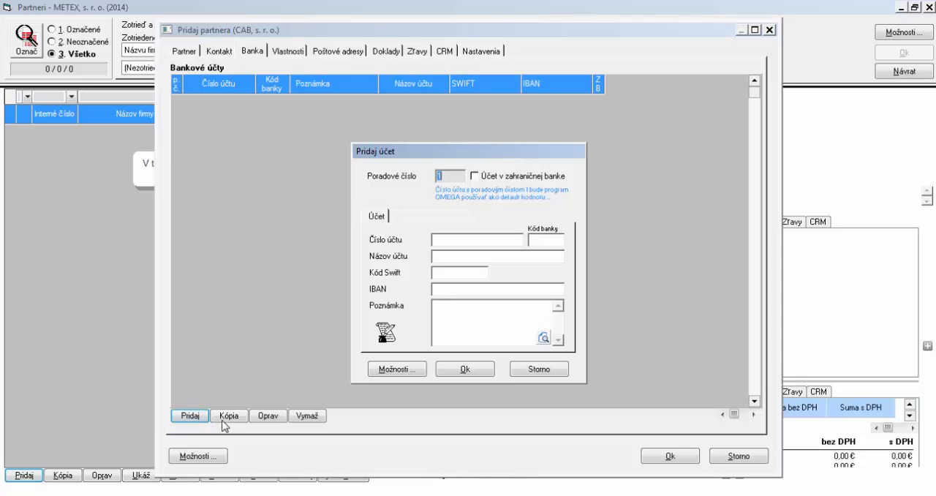
left_click(461, 238)
type("123456789")
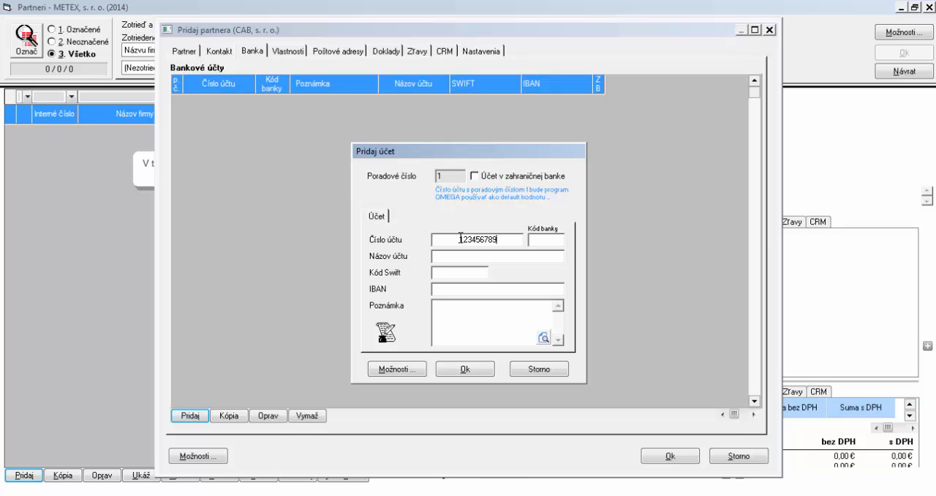
left_click(556, 238)
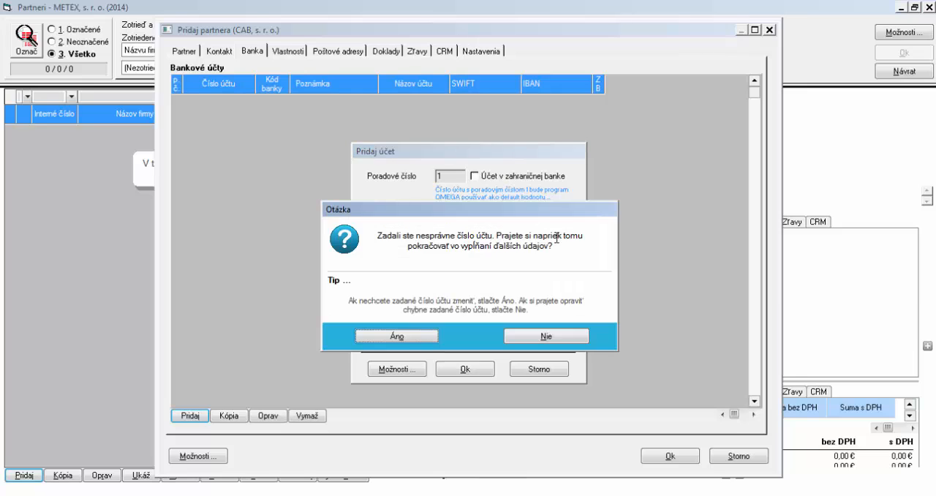
left_click(395, 335)
type("0")
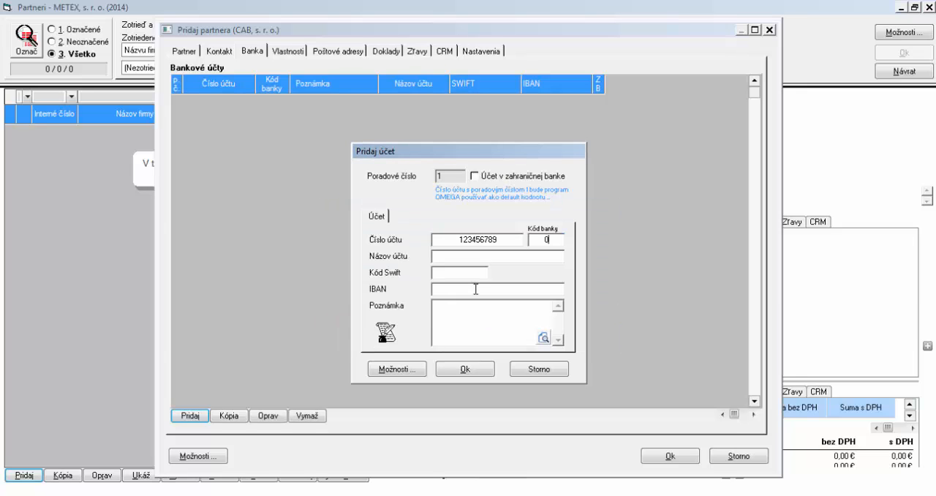
type("200")
left_click(472, 258)
left_click(478, 371)
left_click(687, 459)
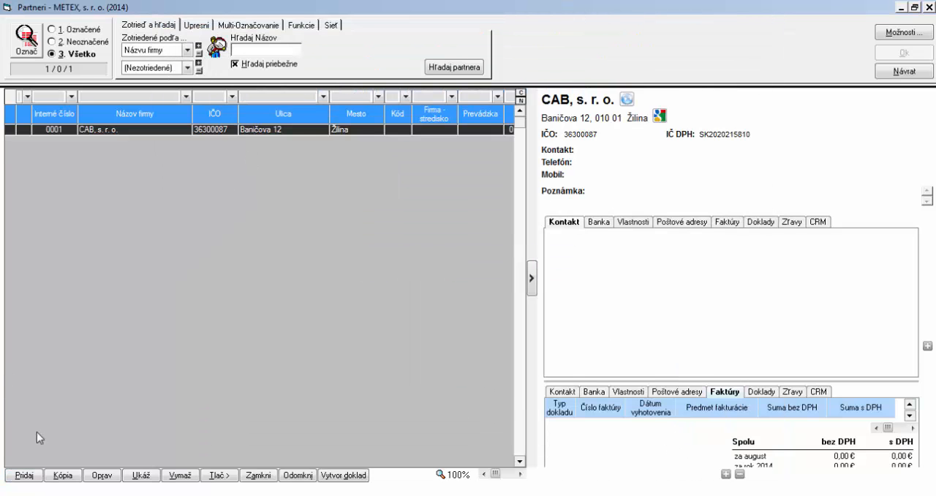
Start a second business partner record with the company name FLUX, a. s
left_click(24, 475)
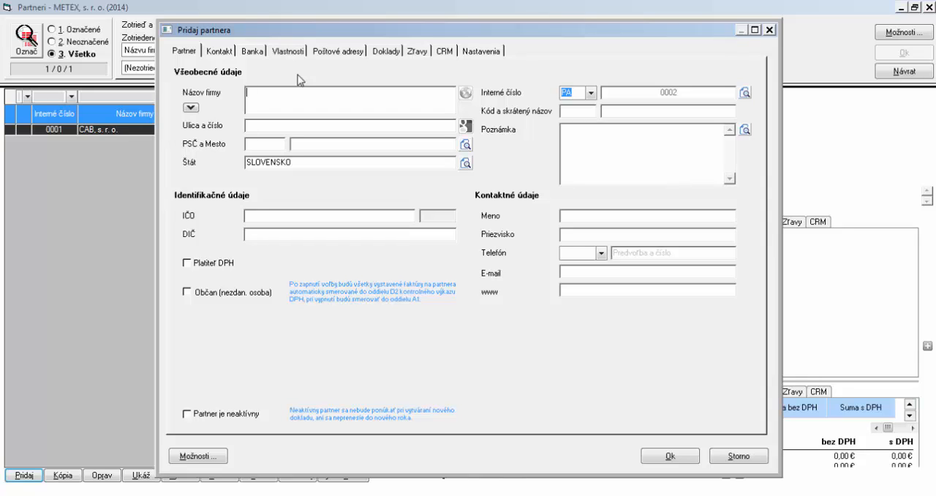
type("FLUX, a. s.")
key("Tab")
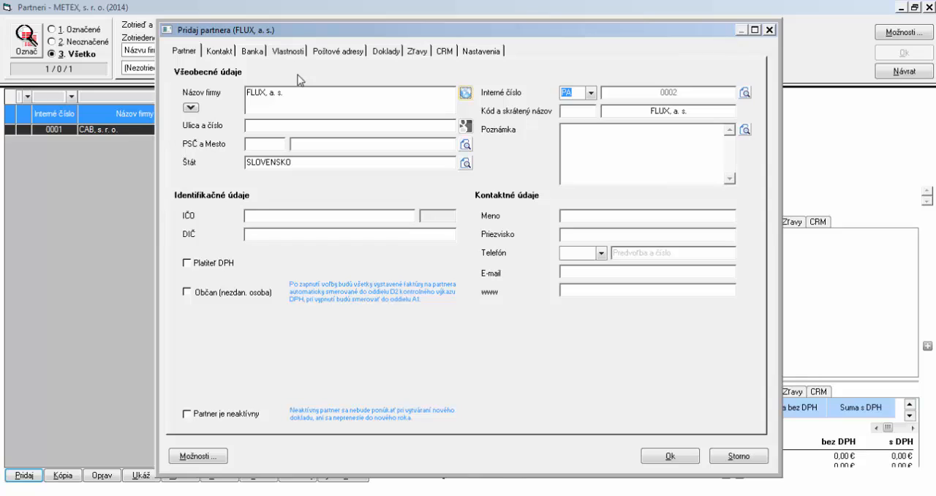
Fill in the street, house number, postal code and city of FLUX, a. s
left_click(324, 126)
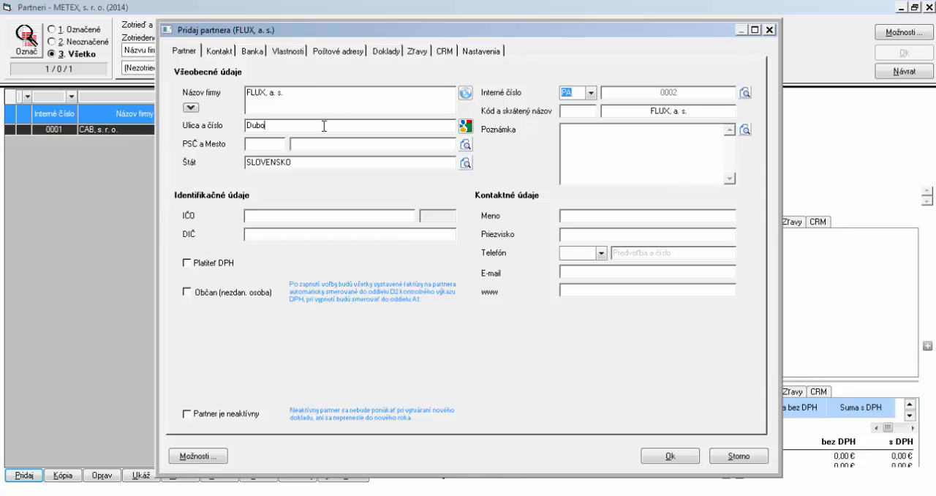
key("Tab")
type("83")
type("1 02")
key("Tab")
key("Tab")
Enter the IČO and DIČ identification numbers of FLUX, a. s. and mark it as a VAT payer (Platiteľ DPH)
left_click(284, 214)
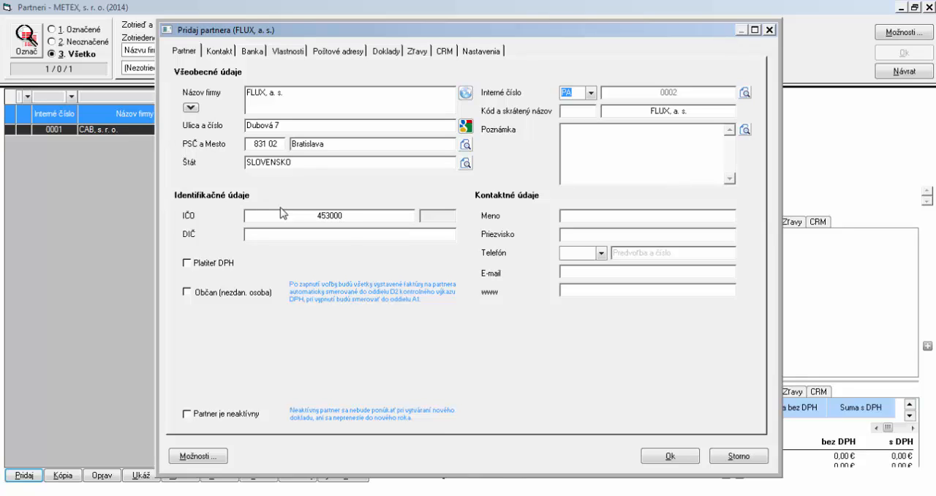
left_click(294, 231)
left_click(197, 262)
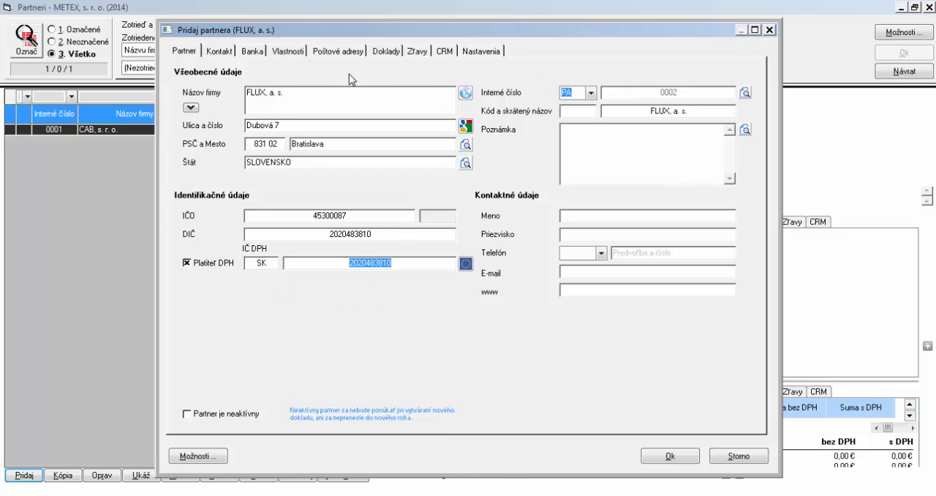
Add a bank account with its account number and bank code 0900 to FLUX, a. s., and save the partner
left_click(249, 52)
left_click(202, 418)
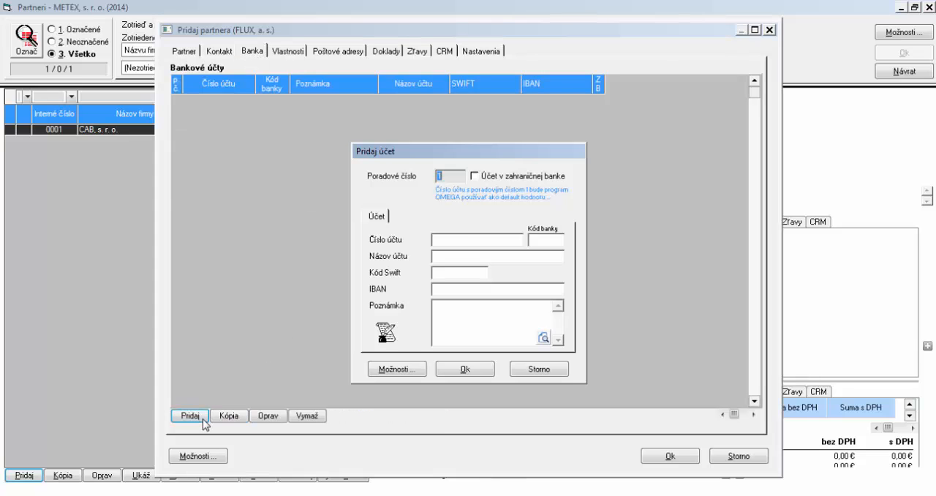
left_click(468, 237)
type("987654321")
left_click(537, 238)
left_click(435, 337)
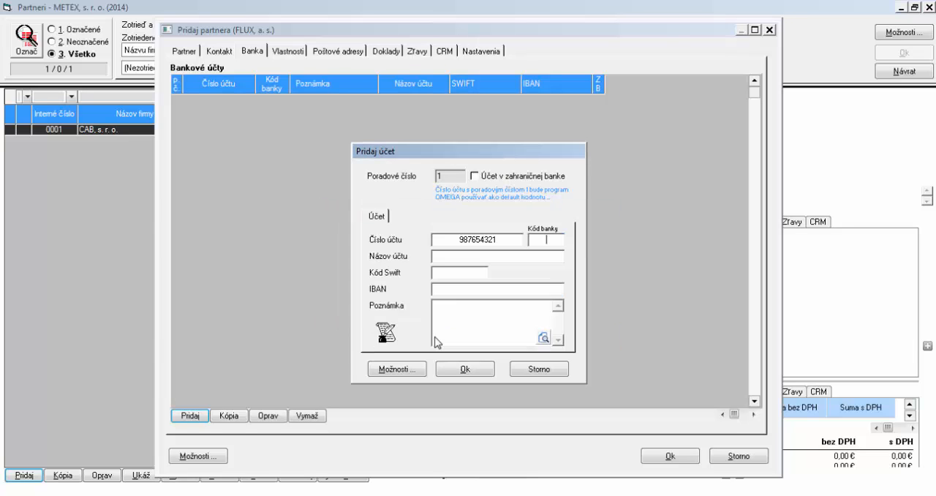
type("0900")
left_click(457, 256)
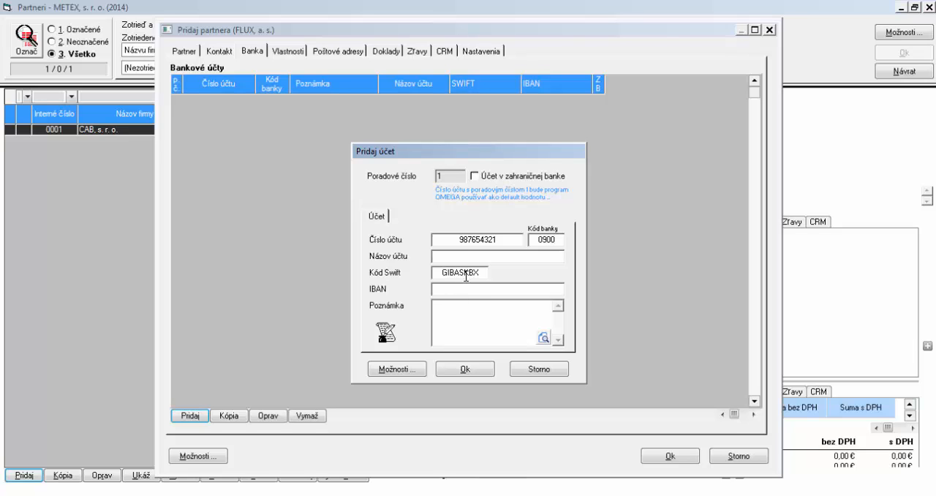
double_click(468, 272)
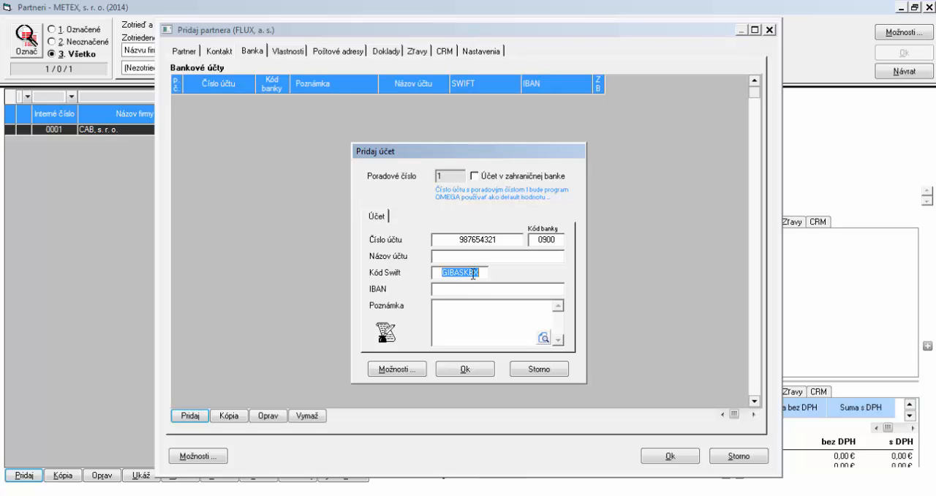
left_click(474, 364)
left_click(692, 459)
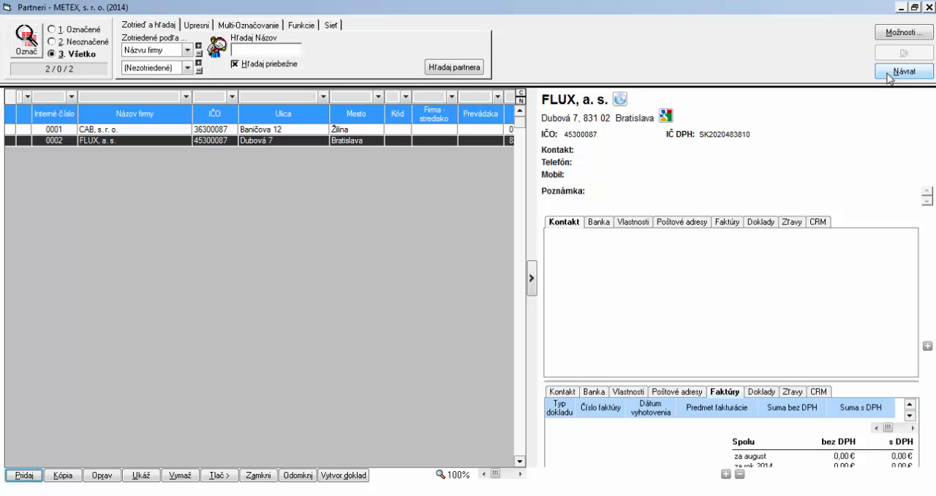
In the domestic-currency Okruhy settings, disable Odoslané preddavkové faktúry, Odoslané dobropisy, Došlé preddavkové faktúry, Došlé dobropisy and Colná deklarácia
left_click(904, 71)
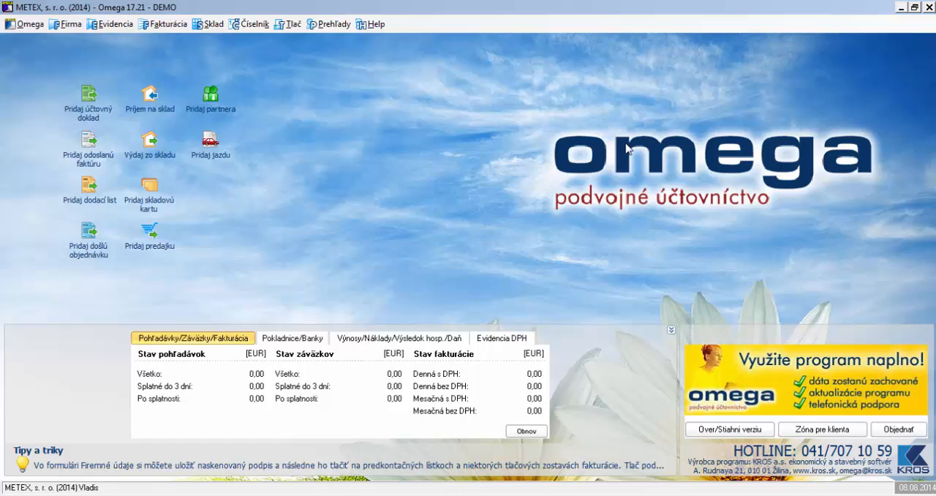
left_click(73, 26)
mouse_move(187, 95)
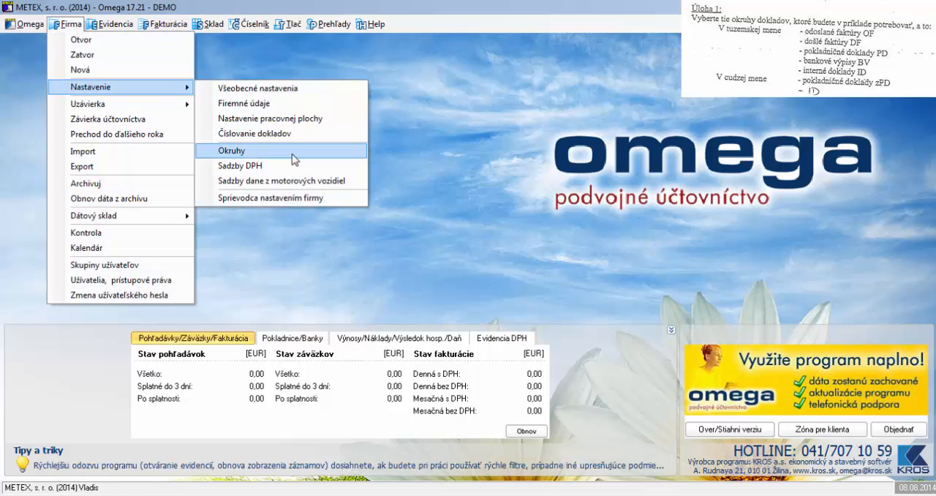
left_click(231, 150)
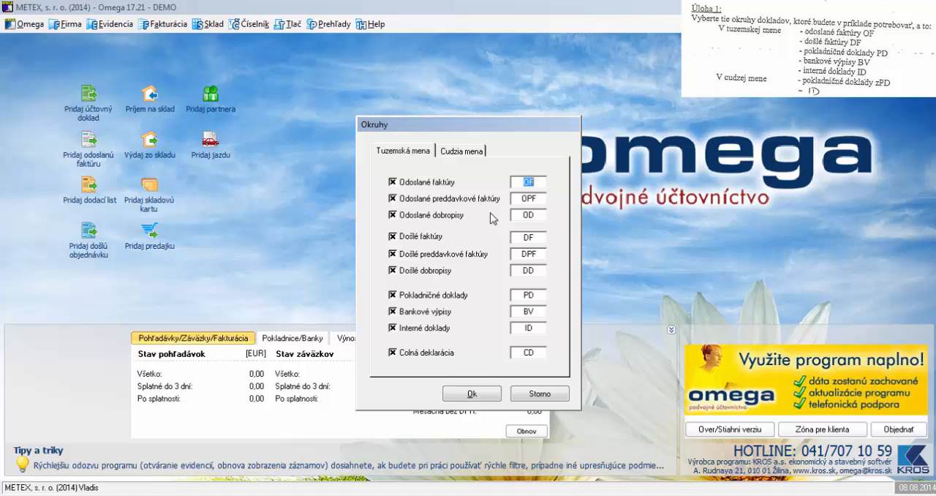
left_click(393, 199)
left_click(392, 215)
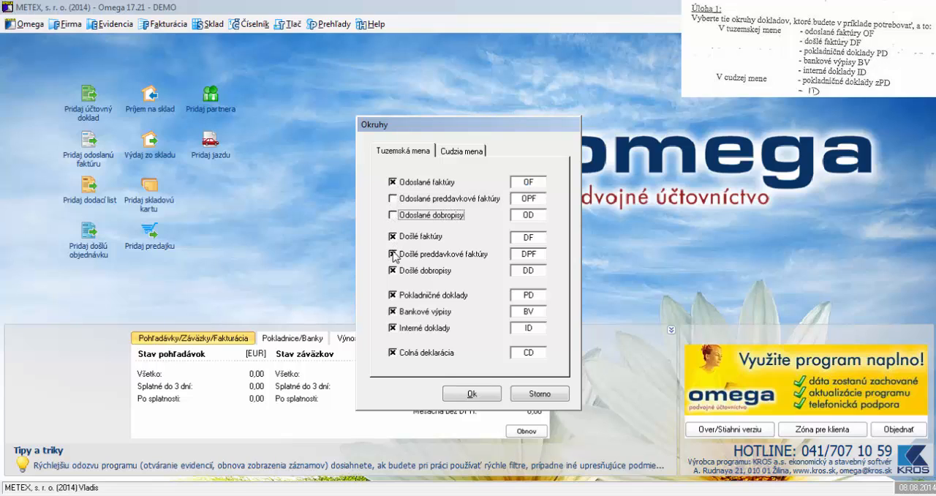
left_click(393, 255)
left_click(393, 270)
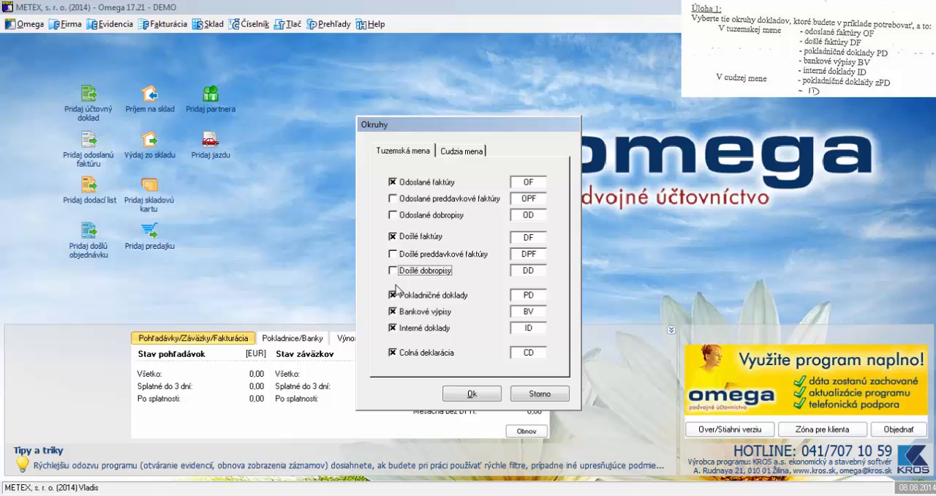
left_click(393, 353)
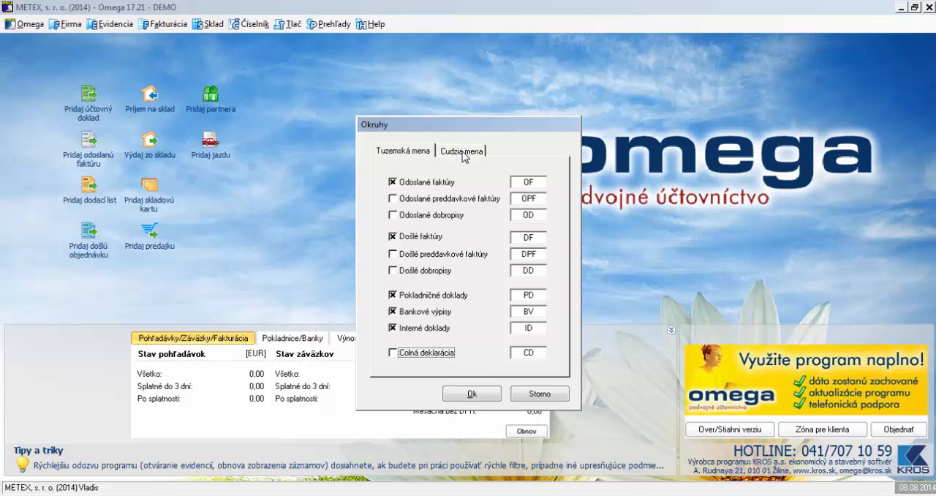
Disable bank statements, cash documents and all issued and received invoice, advance invoice and credit note types for foreign currency, and save the Okruhy settings
left_click(462, 152)
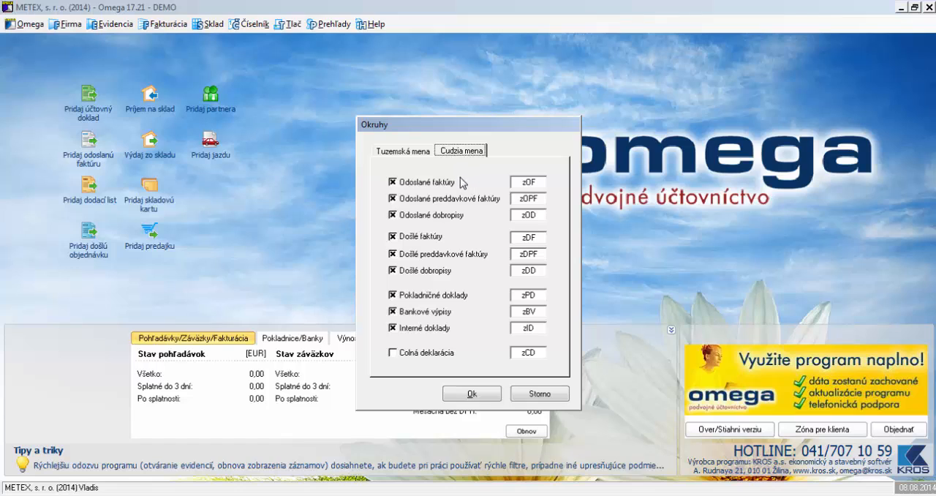
left_click(393, 311)
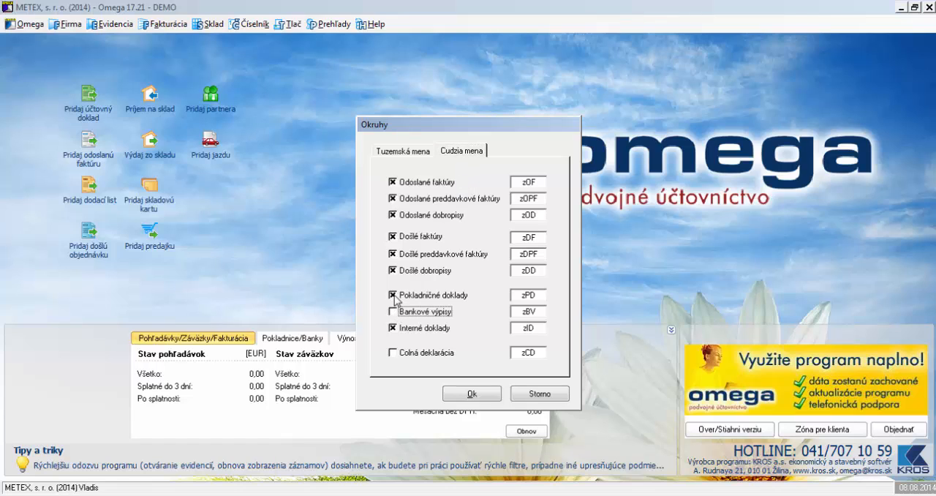
left_click(393, 295)
left_click(393, 271)
left_click(393, 254)
left_click(393, 237)
left_click(394, 215)
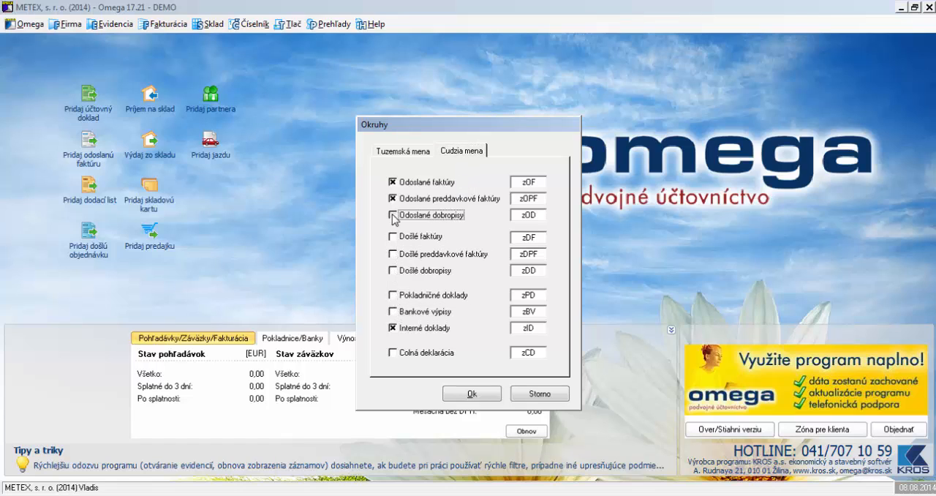
left_click(394, 199)
left_click(394, 182)
left_click(474, 395)
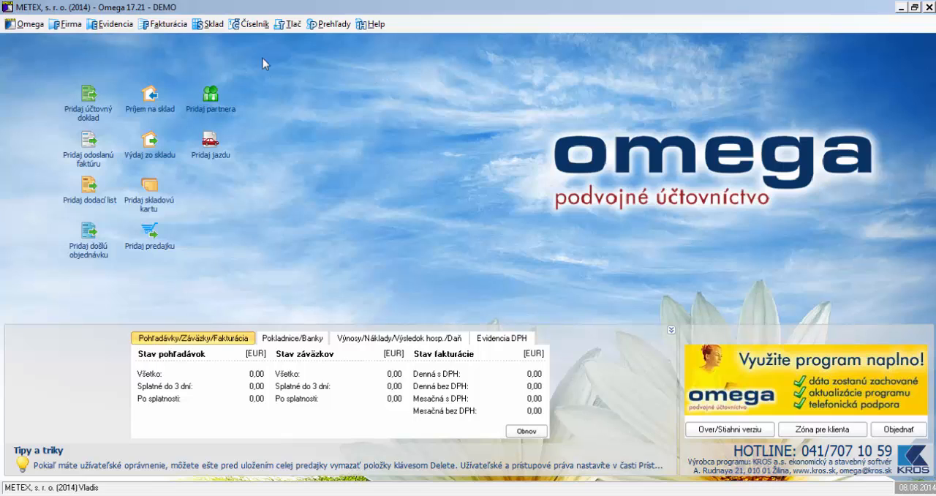
Open the list of cash registers (Pokladnice) full-size and delete the predefined Pokladnica č. 1
left_click(251, 24)
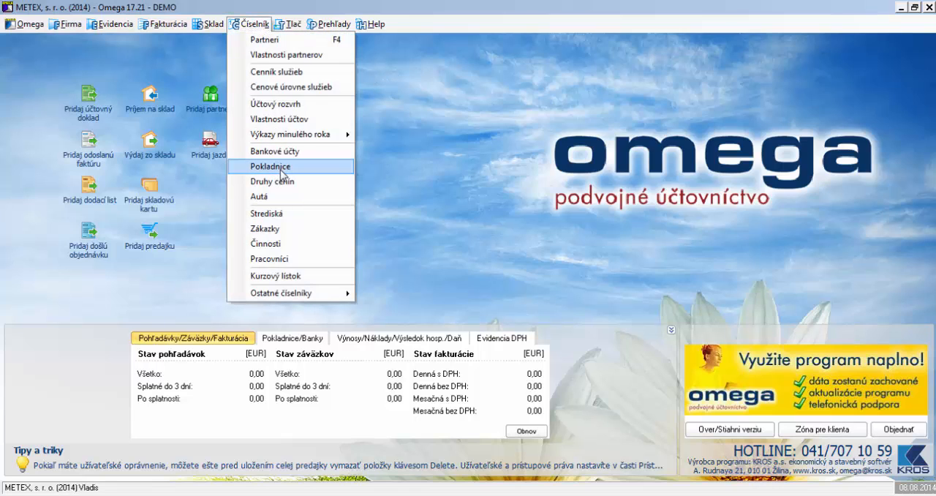
left_click(281, 169)
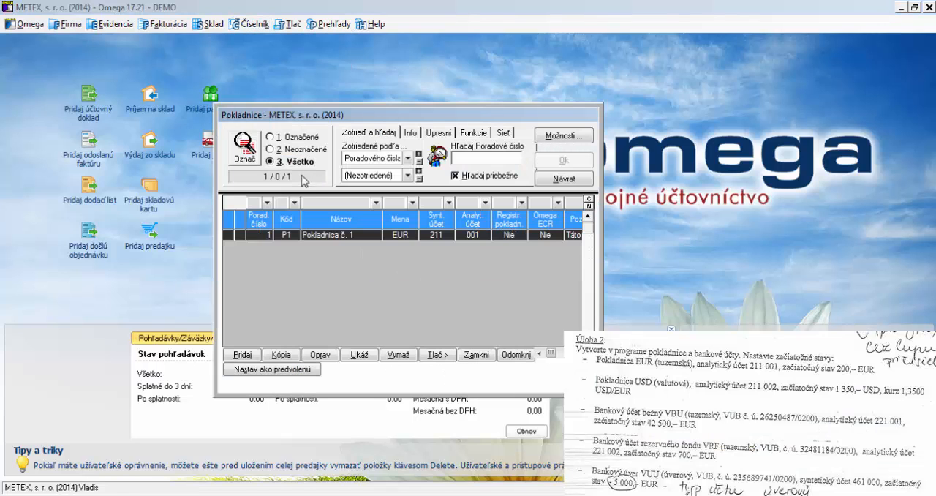
left_click(242, 354)
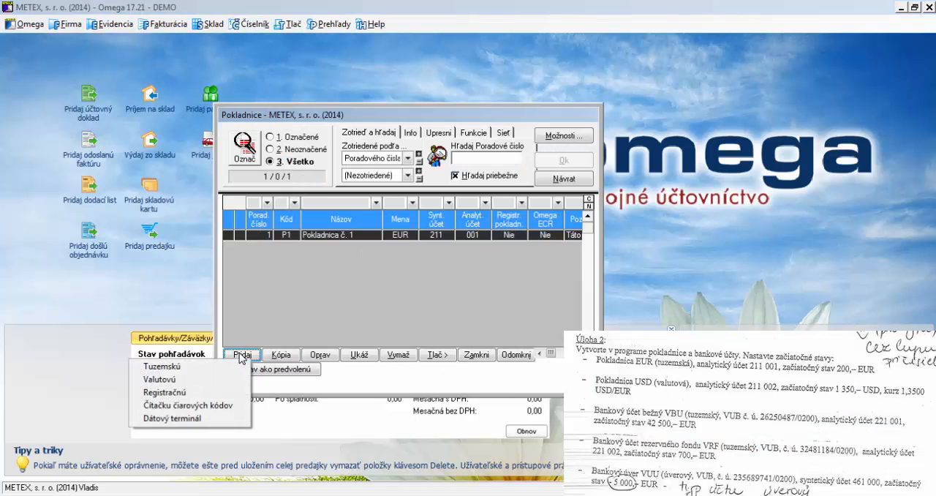
double_click(456, 114)
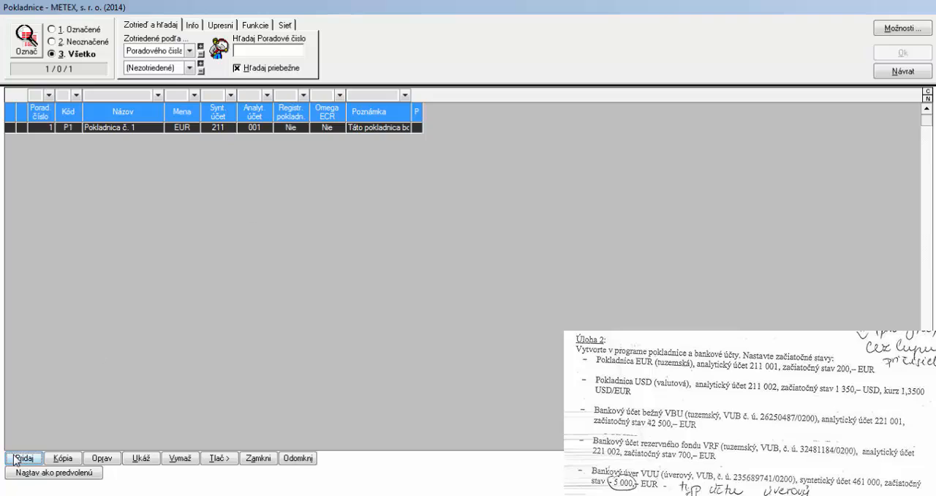
left_click(16, 459)
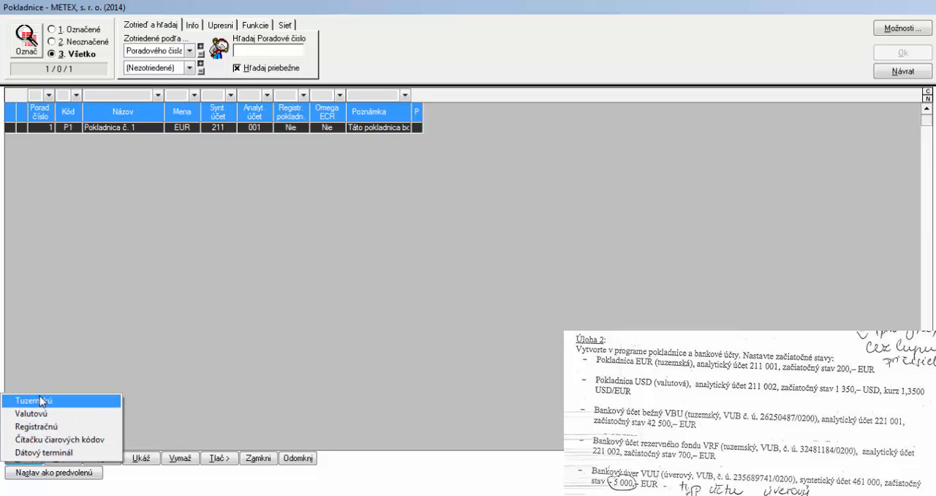
left_click(127, 335)
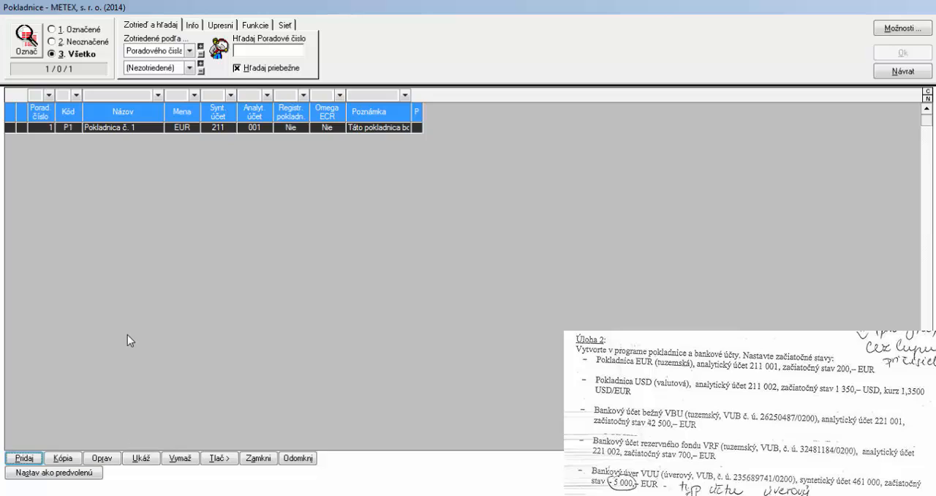
left_click(195, 458)
left_click(428, 284)
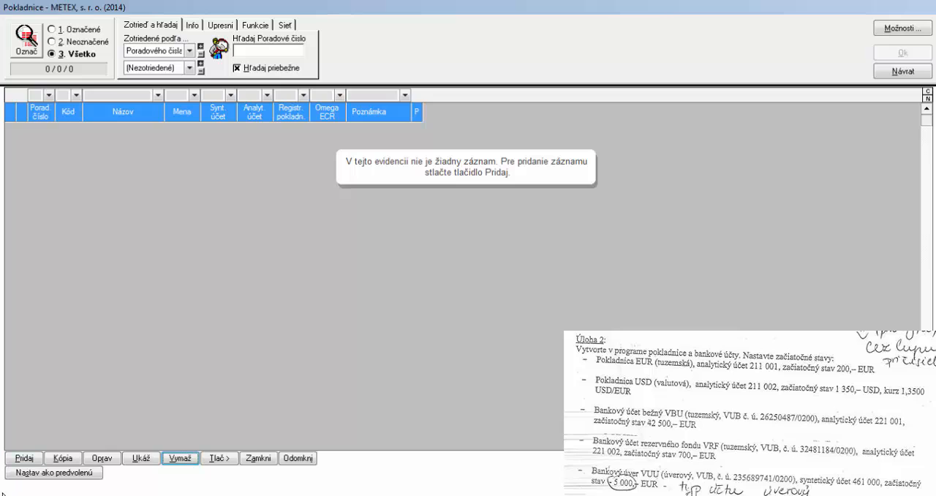
Start a new domestic cash register (Tuzemskú) named Pokladnica EUR
left_click(19, 460)
left_click(74, 402)
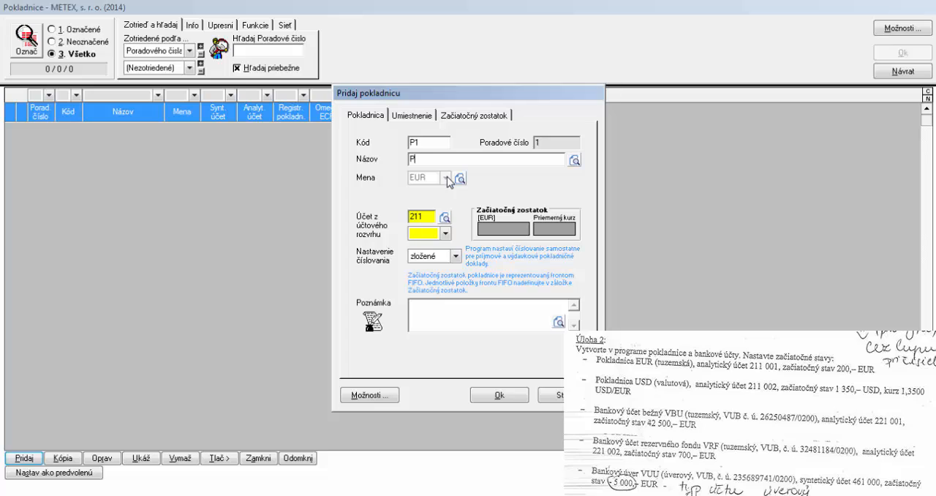
type("ladnica EUR")
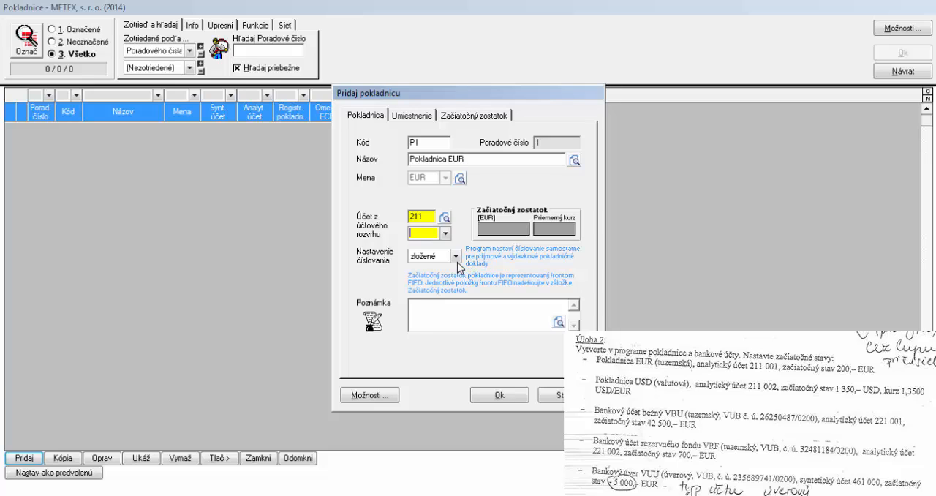
Add an opening balance item of 200 to Pokladnica EUR
left_click(414, 118)
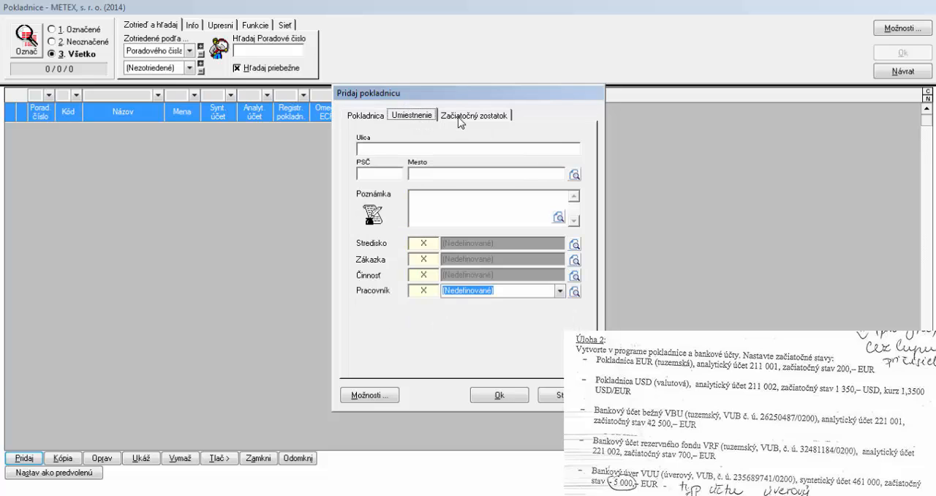
left_click(462, 119)
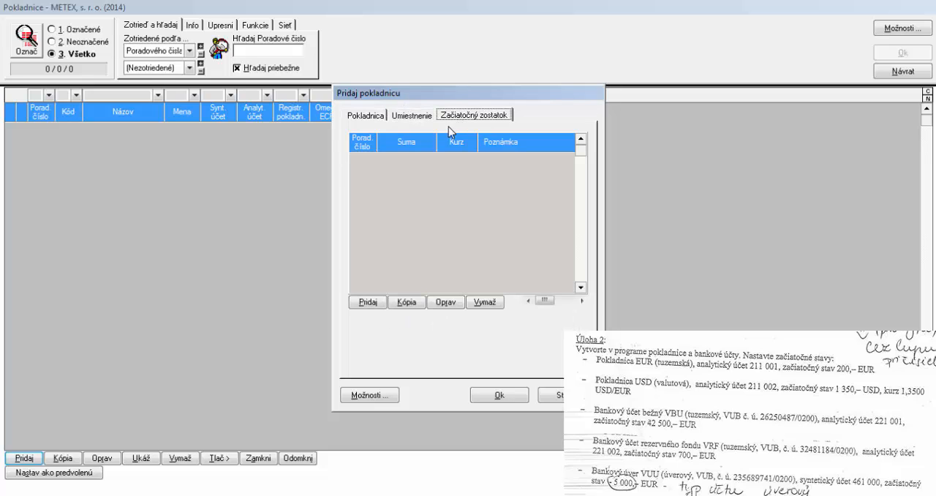
left_click(369, 302)
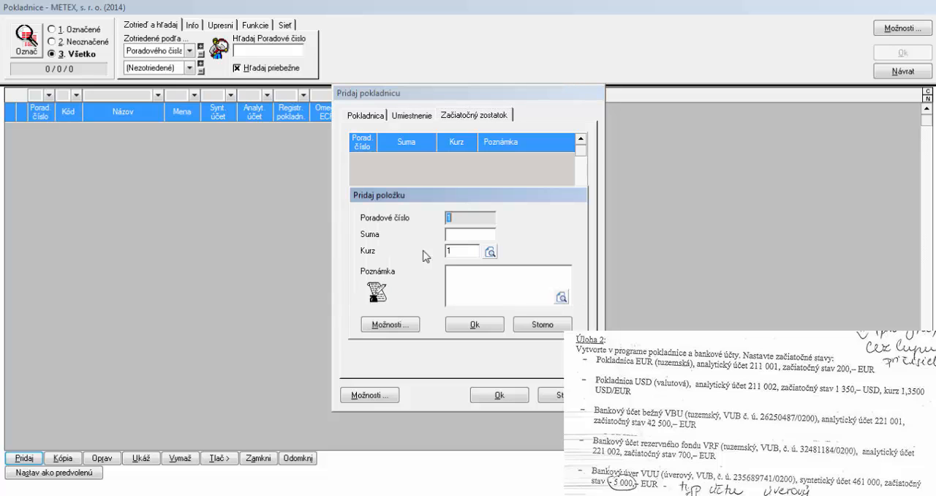
left_click(476, 232)
type("200")
left_click(457, 324)
Set the analytic account of Pokladnica EUR to 001 under synthetic account 211 and save the cash register
left_click(512, 398)
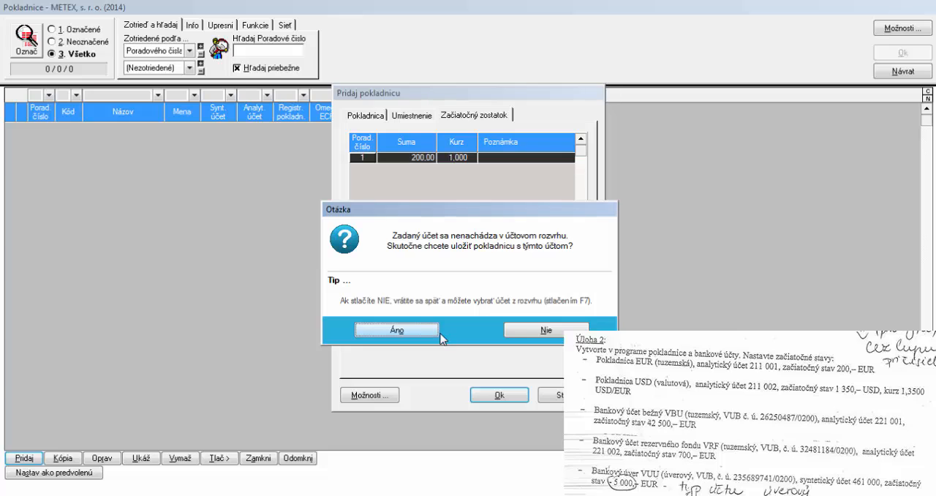
left_click(545, 330)
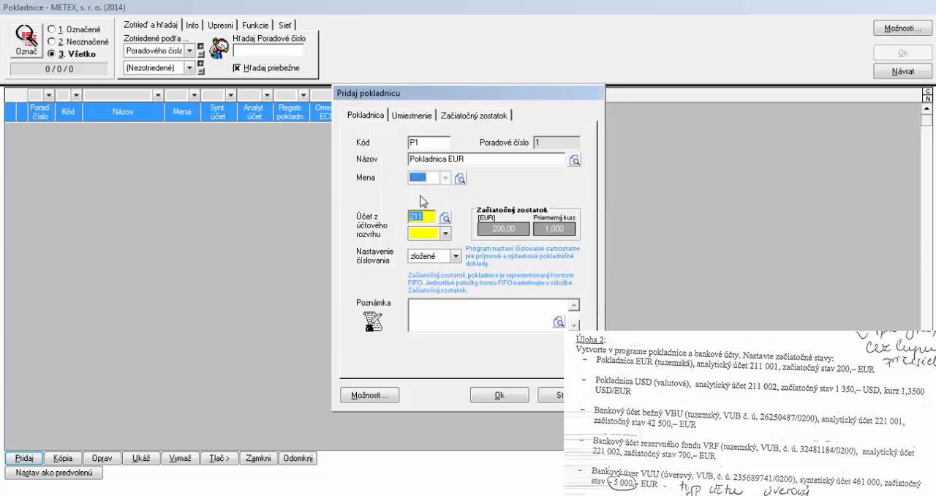
left_click(426, 235)
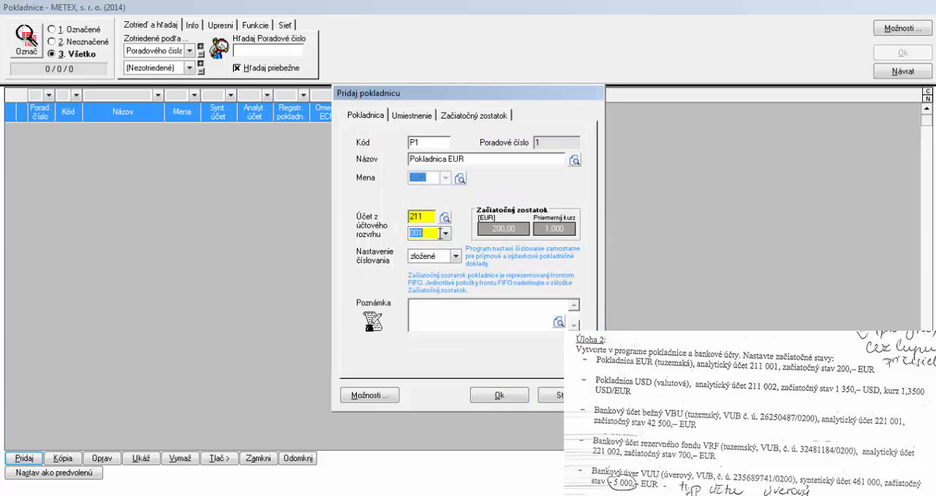
left_click(483, 327)
left_click(498, 396)
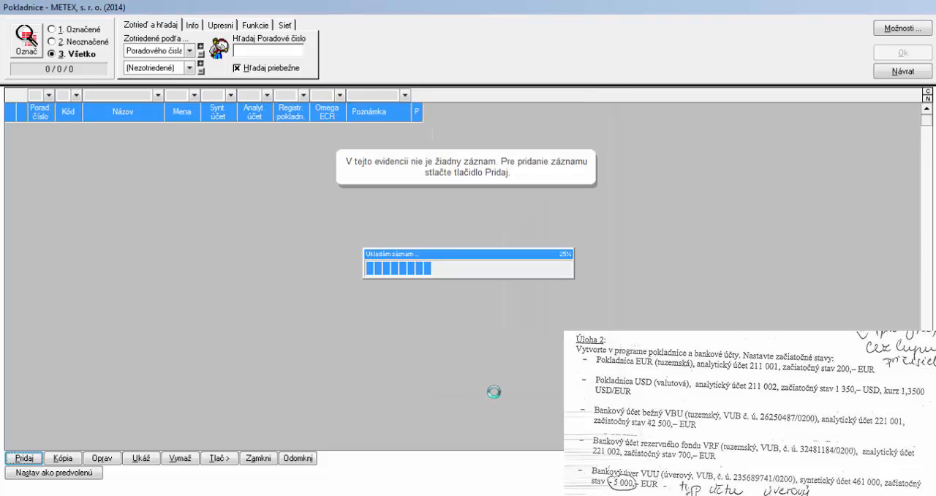
Start a foreign-currency cash register (Valutovú) named Pokladnica USD with currency USD and analytic account 002
left_click(38, 459)
left_click(45, 414)
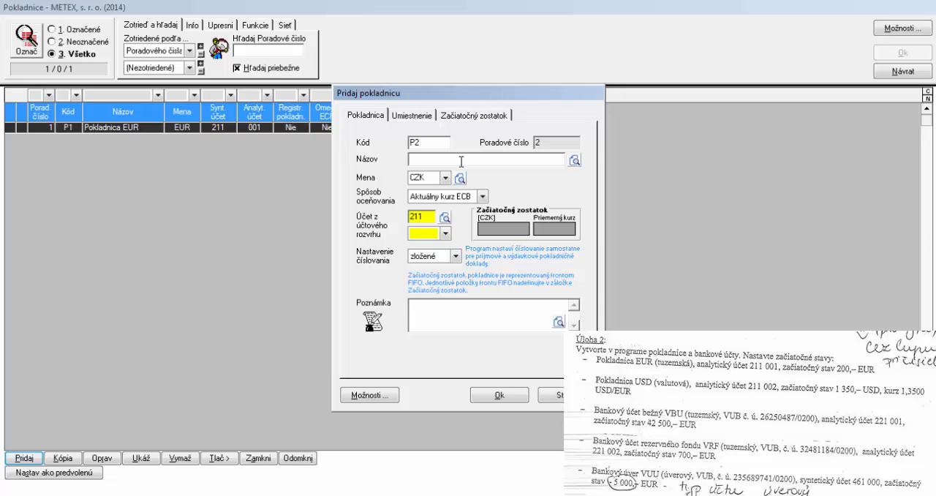
type("kladnica USD")
left_click(441, 177)
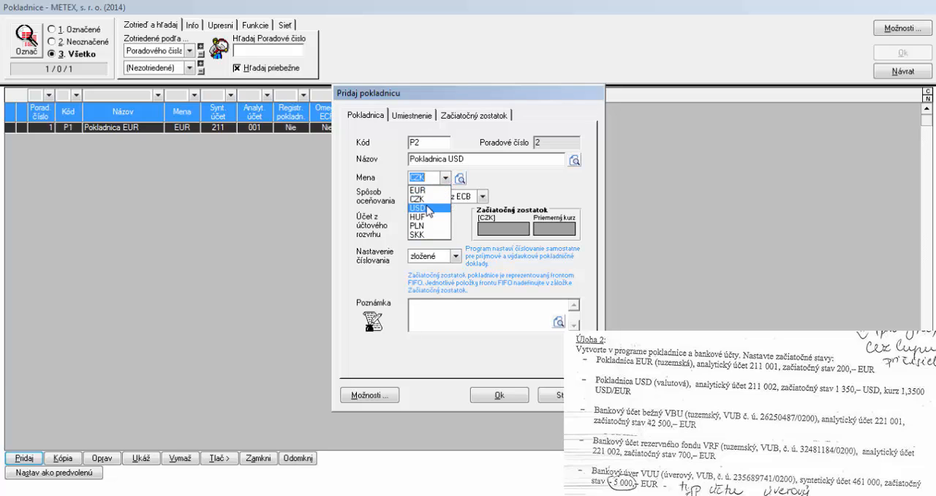
left_click(423, 208)
left_click(432, 234)
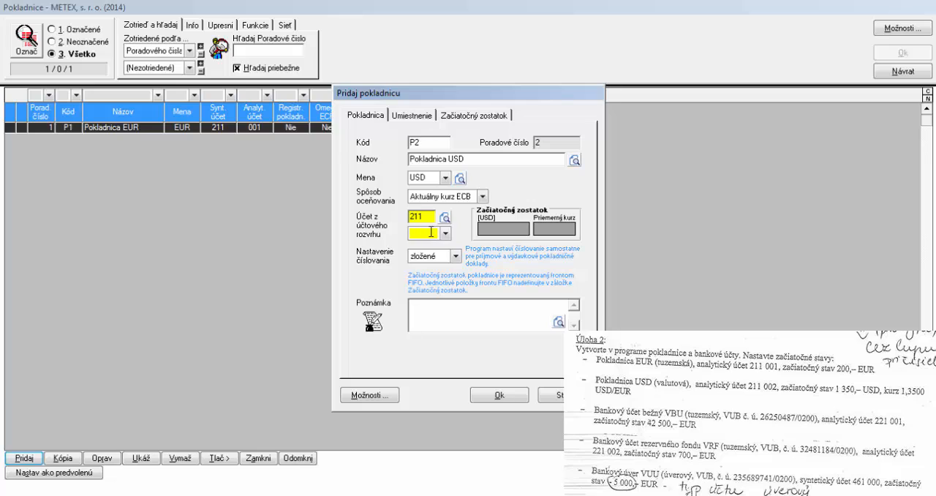
type("002")
Add an opening balance item of 1350 at an exchange rate of 1,350 to Pokladnica USD
left_click(419, 117)
left_click(465, 117)
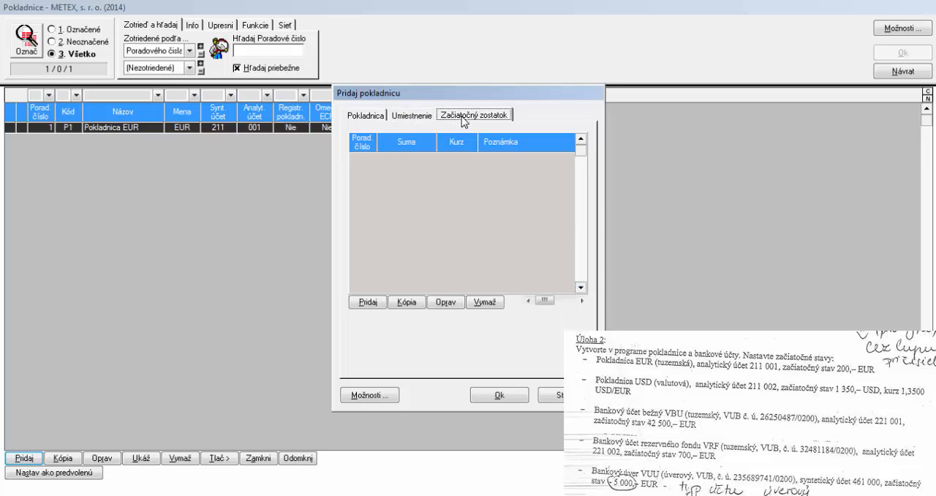
left_click(370, 302)
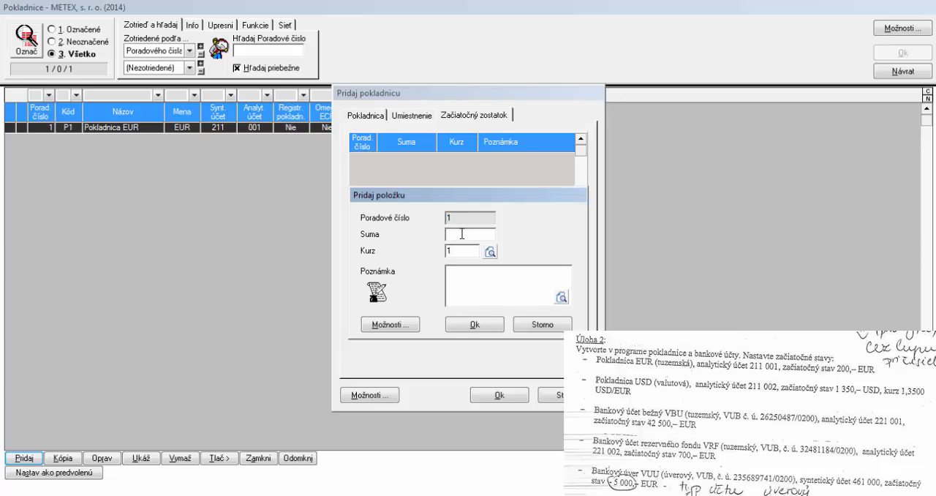
type("1350")
type("50")
left_click(475, 324)
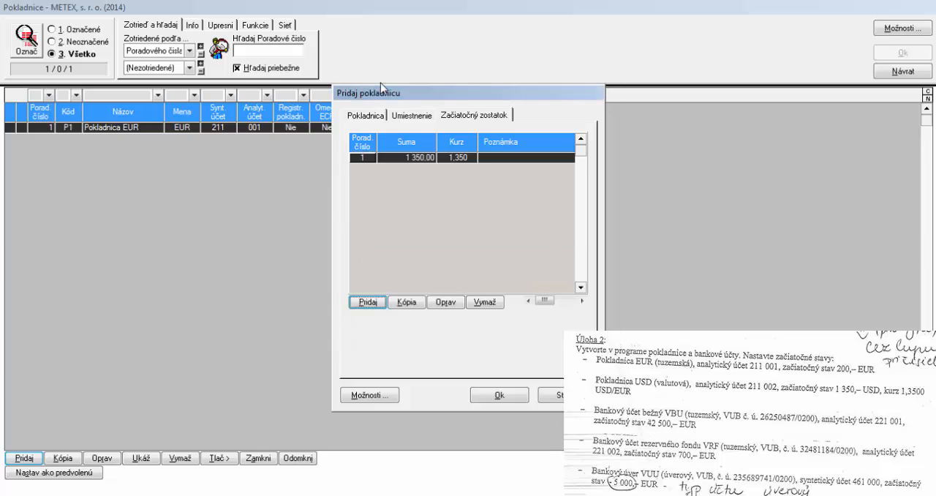
Open the account selection for Pokladnica USD and filter the accounts to synthetic account 211
left_click(375, 115)
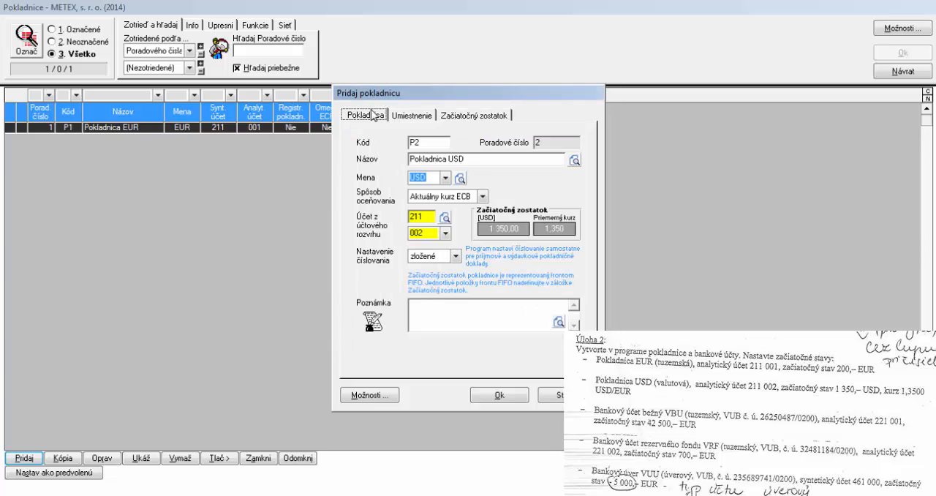
left_click(423, 232)
left_click(445, 218)
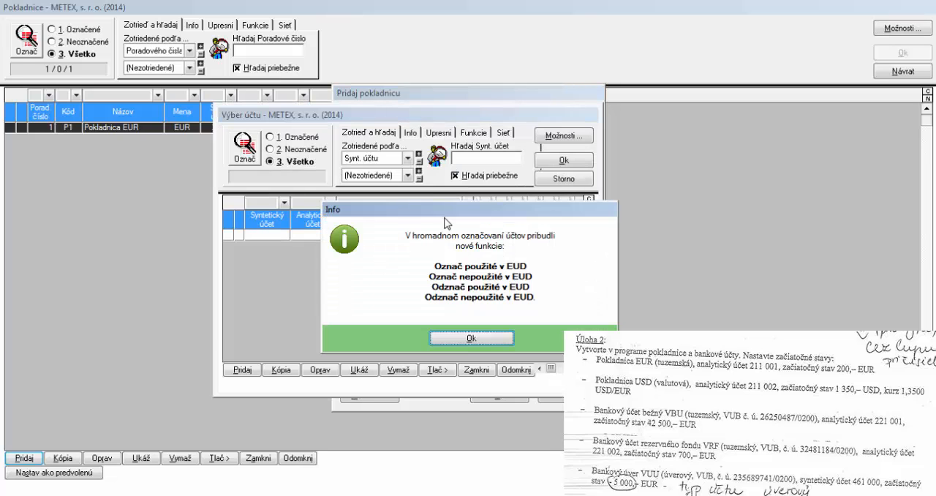
left_click(466, 336)
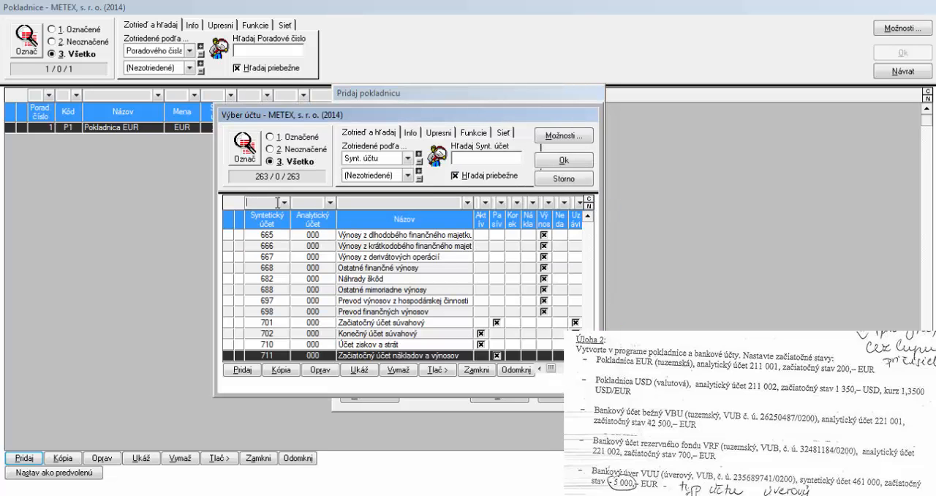
type("21")
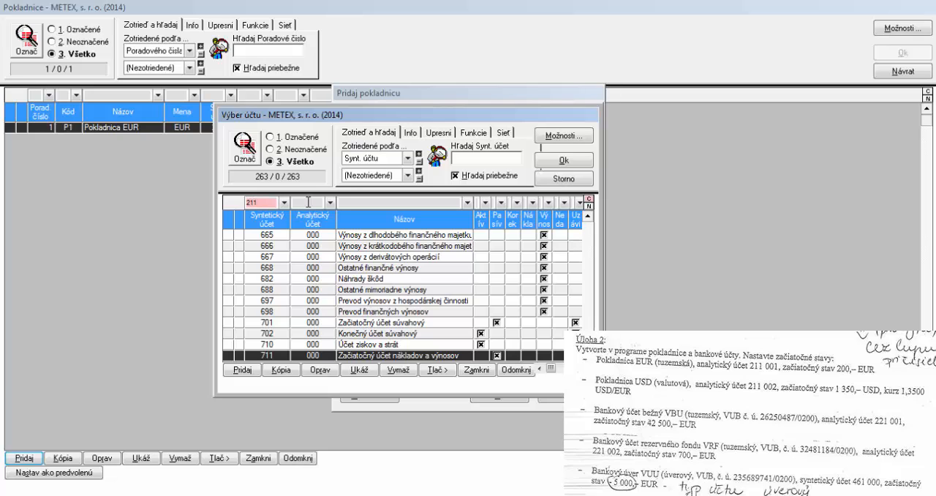
type("1")
key("Return")
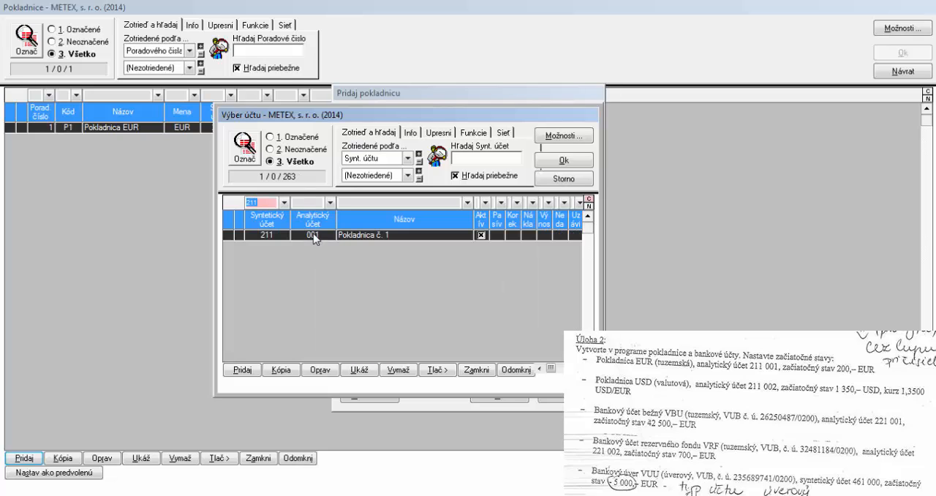
Copy account 211 001 to create analytic account 002 named Pokladnica č. 2
left_click(243, 369)
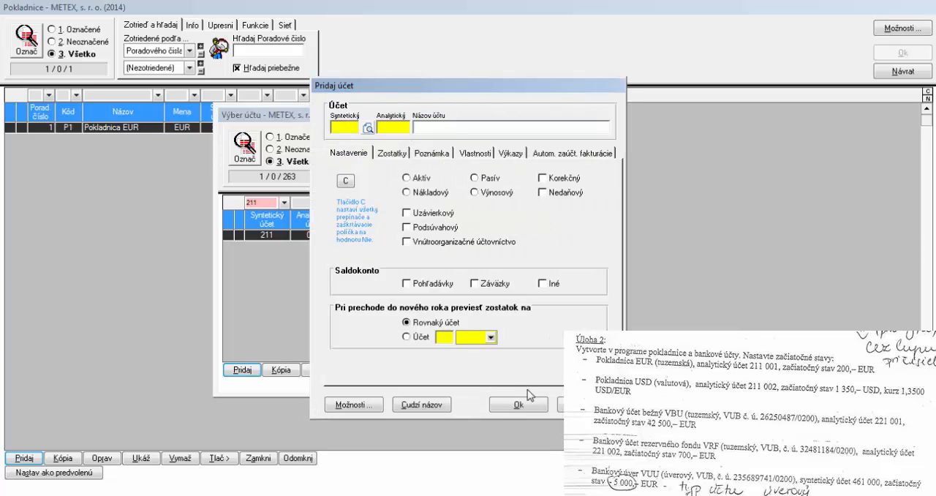
left_click(583, 404)
left_click(282, 370)
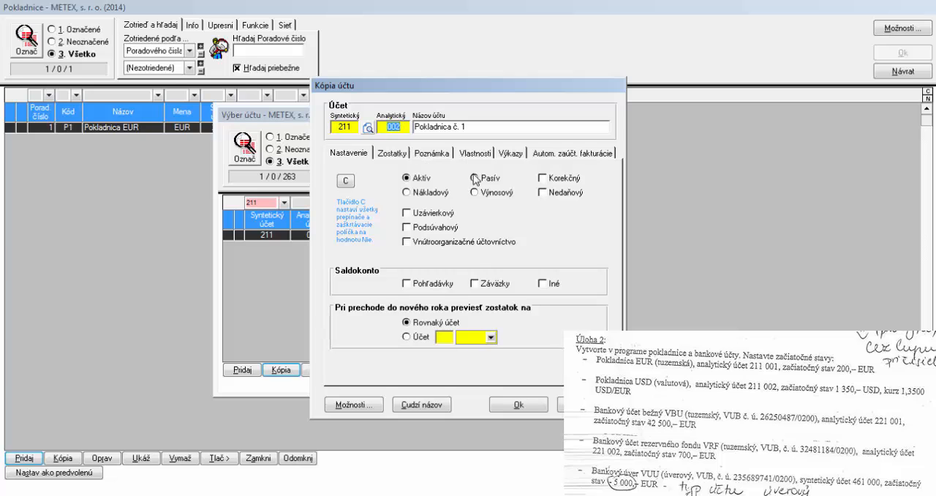
double_click(472, 128)
type("2")
left_click(520, 405)
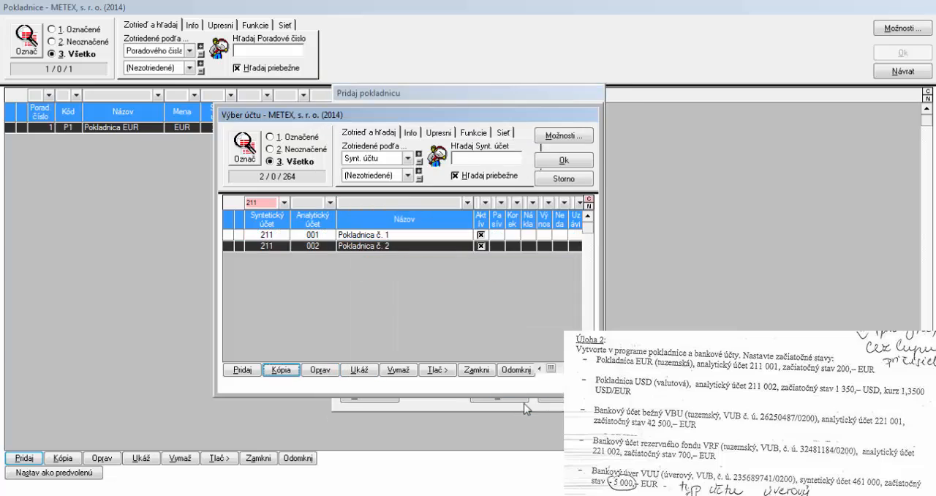
Assign account 211 002 to Pokladnica USD, save the cash register and close the list of cash registers
double_click(371, 251)
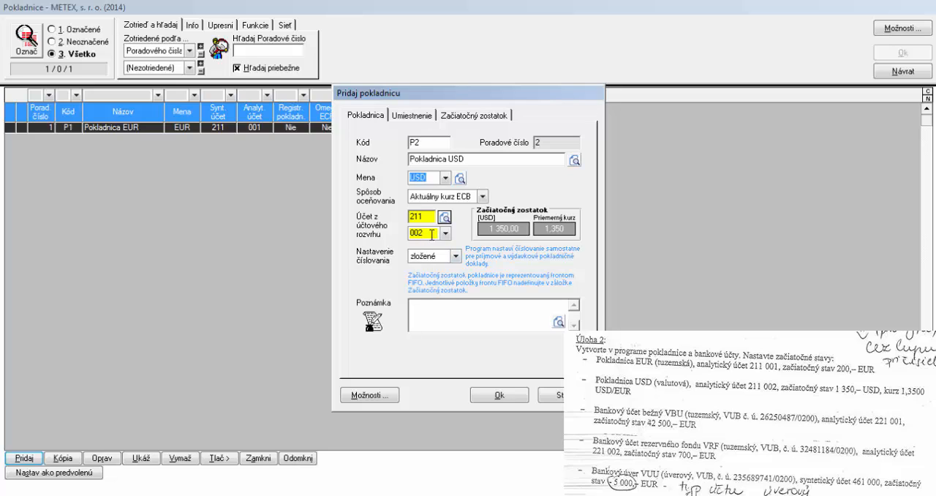
left_click(500, 395)
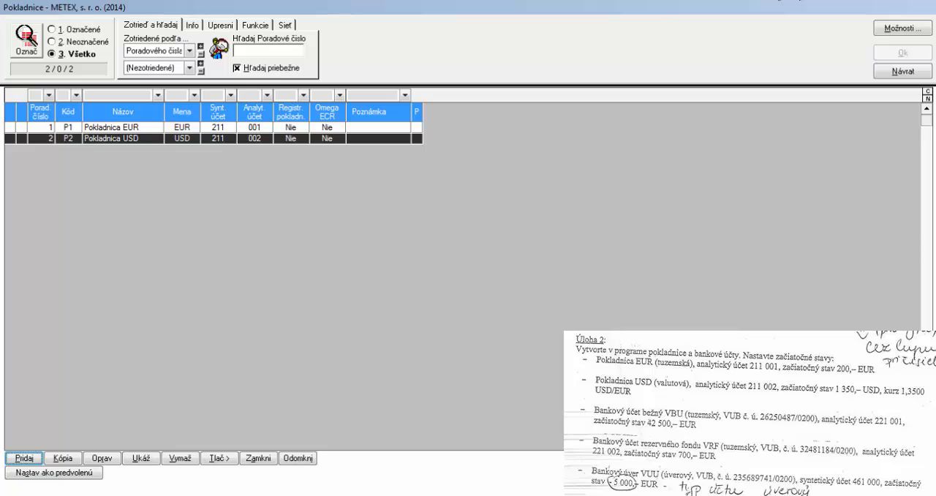
left_click(902, 71)
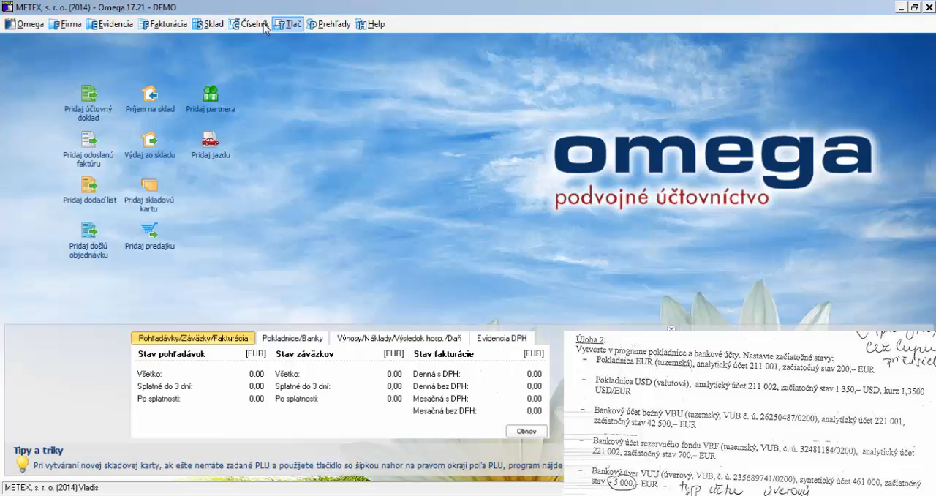
left_click(681, 74)
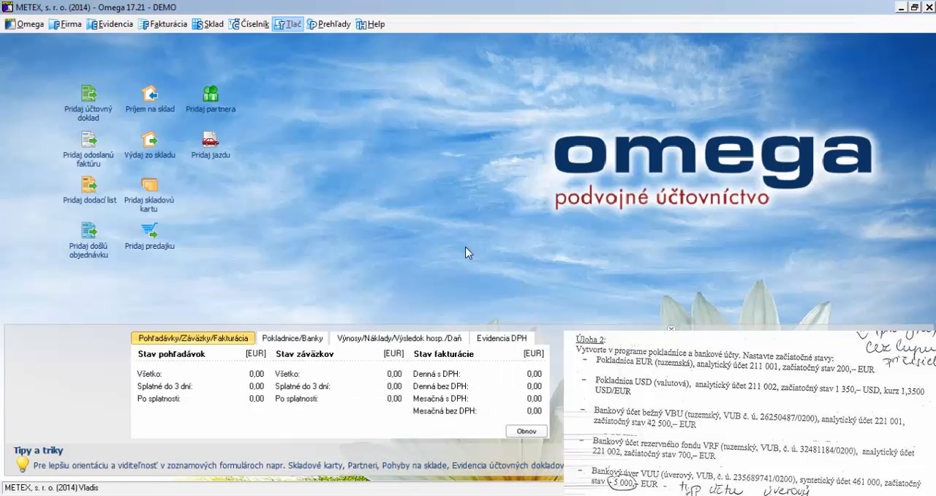
Open the list of bank accounts, delete the predefined account Banka č. 1 and maximise the list window
left_click(251, 24)
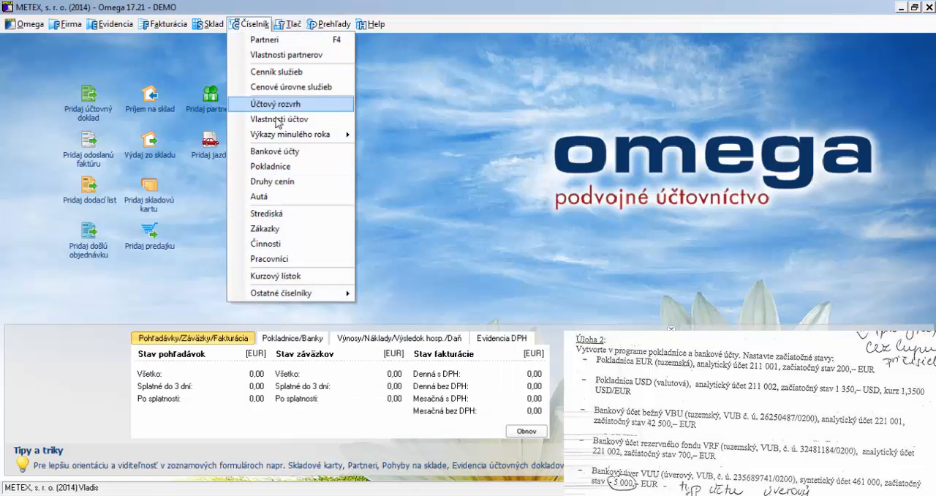
left_click(273, 152)
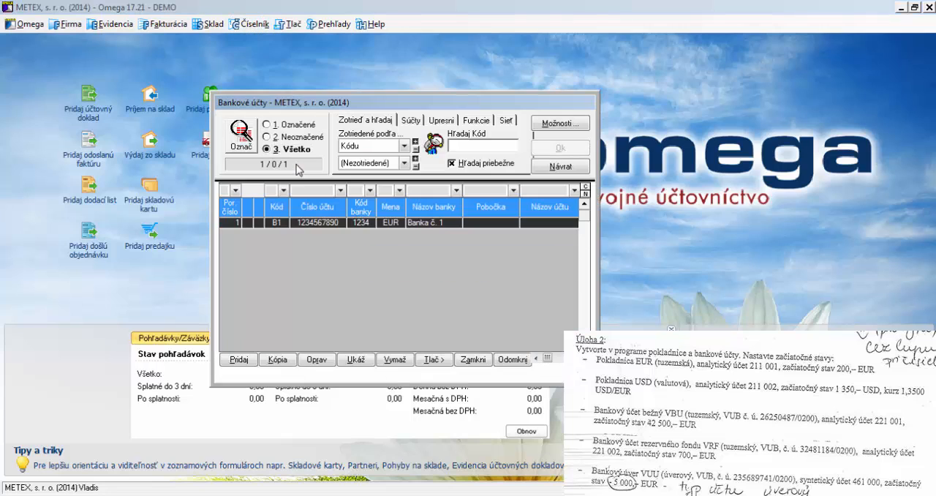
left_click(395, 360)
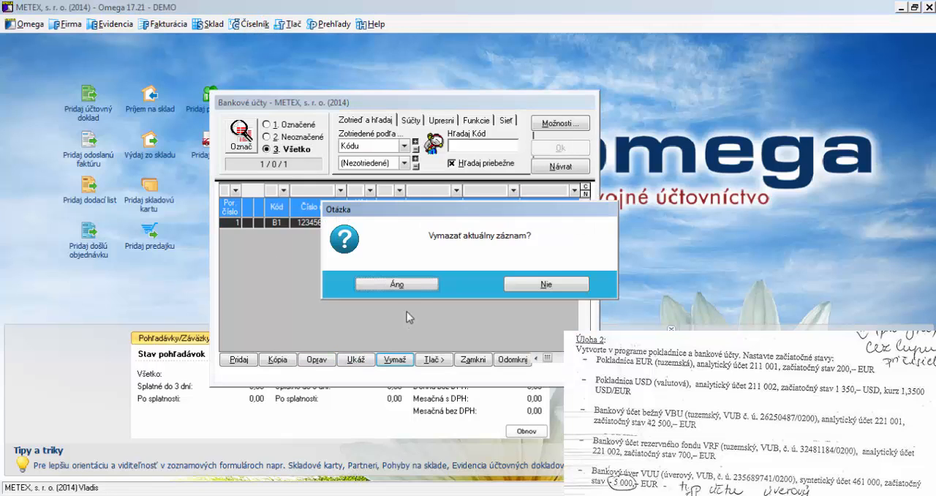
left_click(395, 287)
double_click(411, 103)
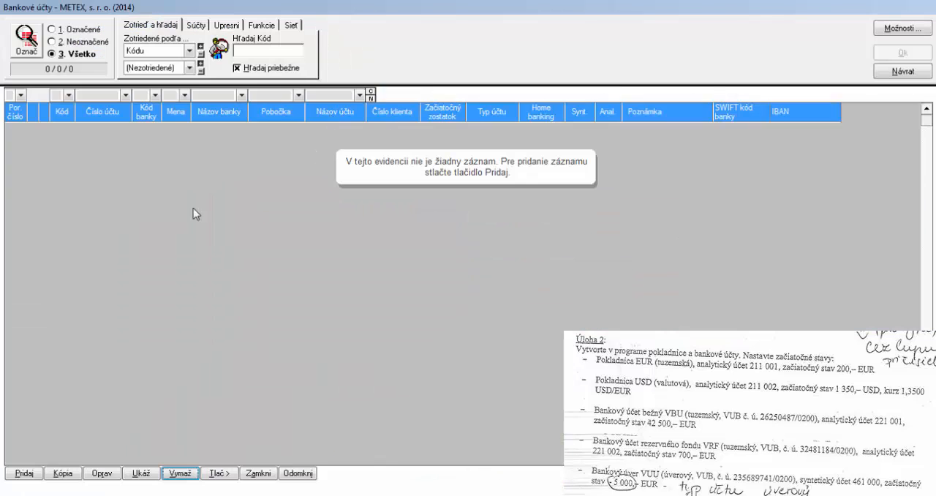
Start a new EUR bank account with code B1 and the name Bankový účet bežný
left_click(33, 477)
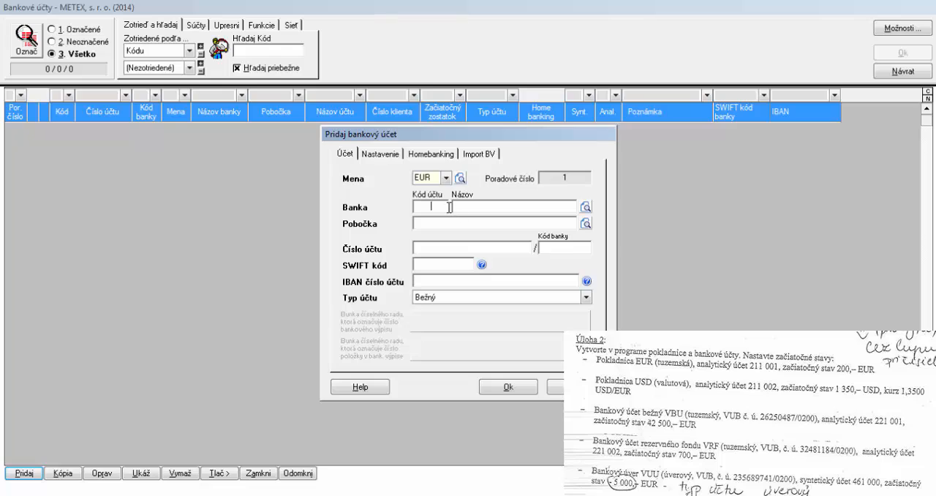
type("B1")
left_click(475, 209)
type("Bankový účet bežný")
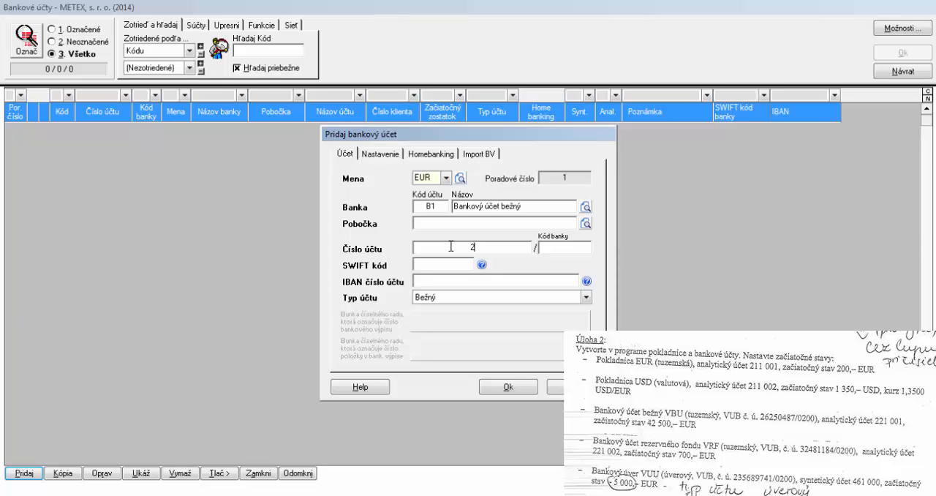
Enter the account number from the assignment and bank code 0200 for B1, accepting the number as entered
left_click(582, 250)
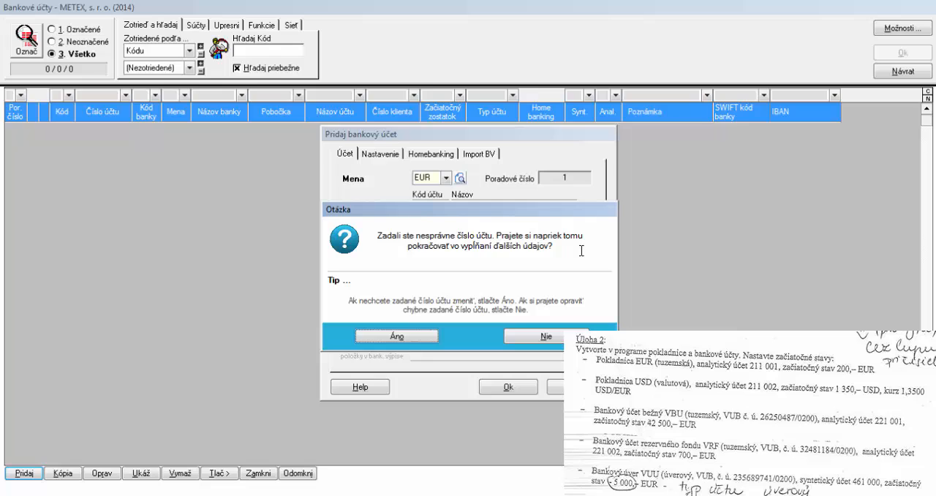
left_click(428, 337)
type("0200")
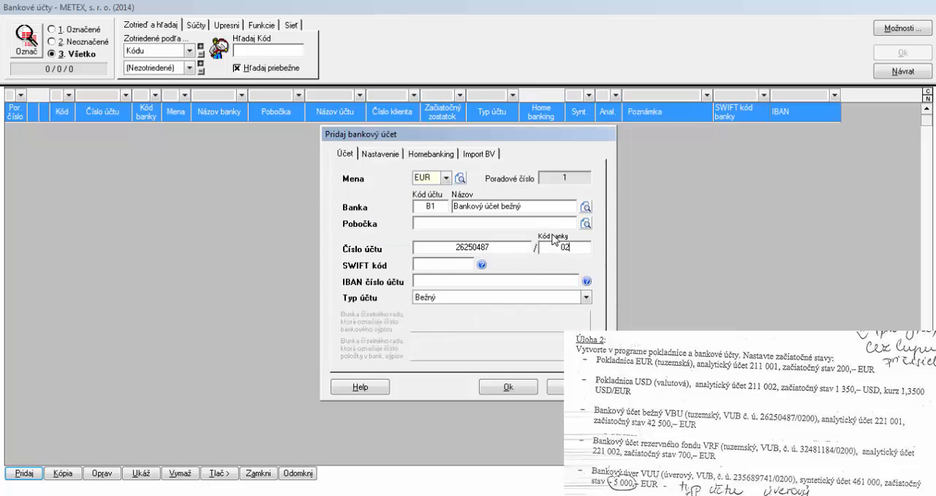
left_click(449, 282)
double_click(444, 264)
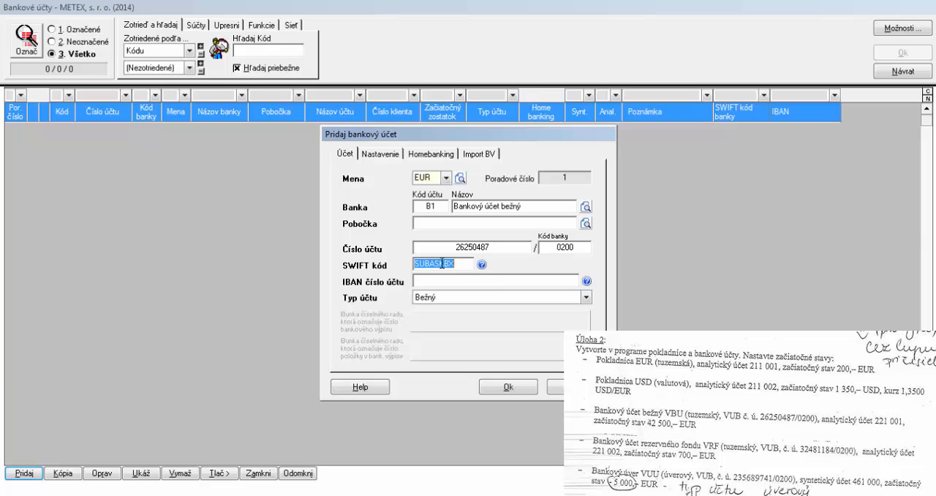
Set the opening balance of bank account B1 to 42 500 and save the account
left_click(395, 156)
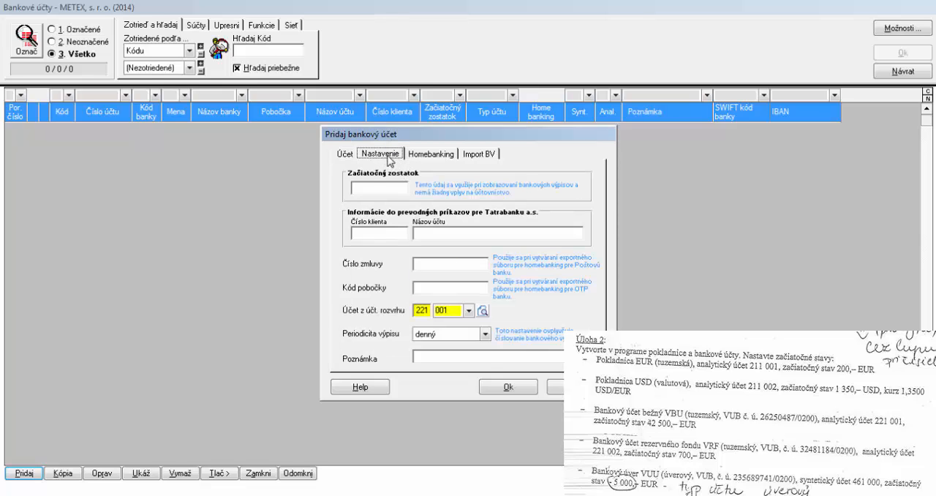
left_click(382, 187)
type("42 500")
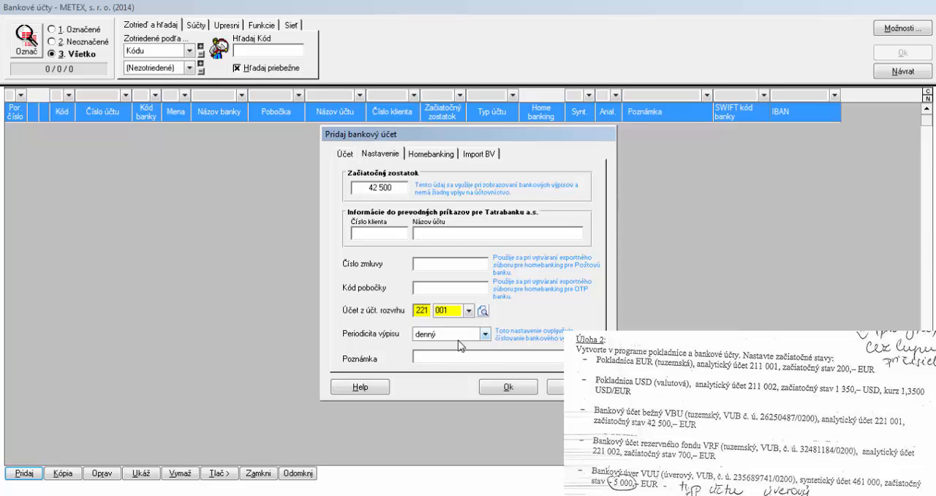
left_click(504, 387)
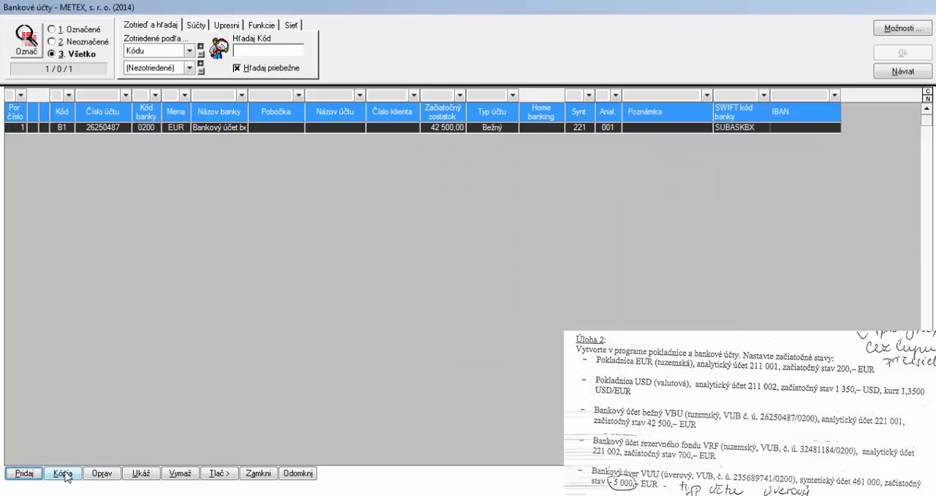
Start another EUR bank account with code B2 and the name Bankový účet rezervného fondu
left_click(24, 473)
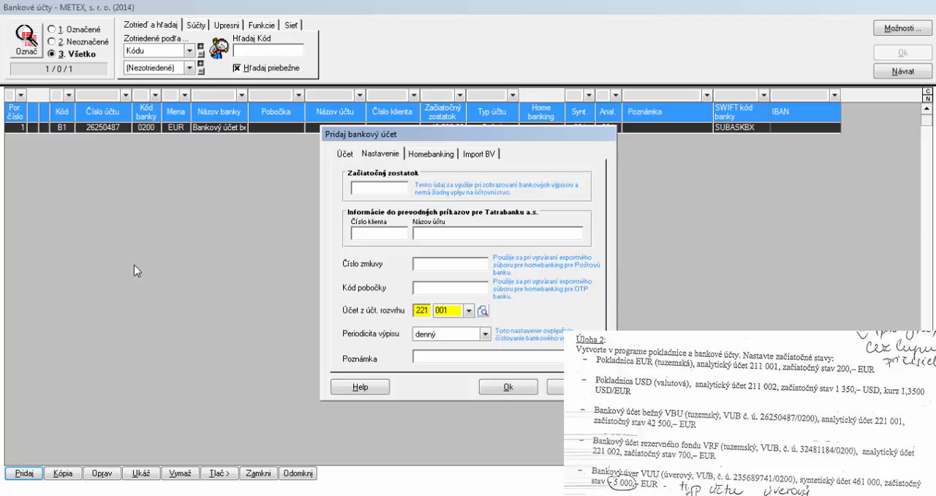
left_click(354, 155)
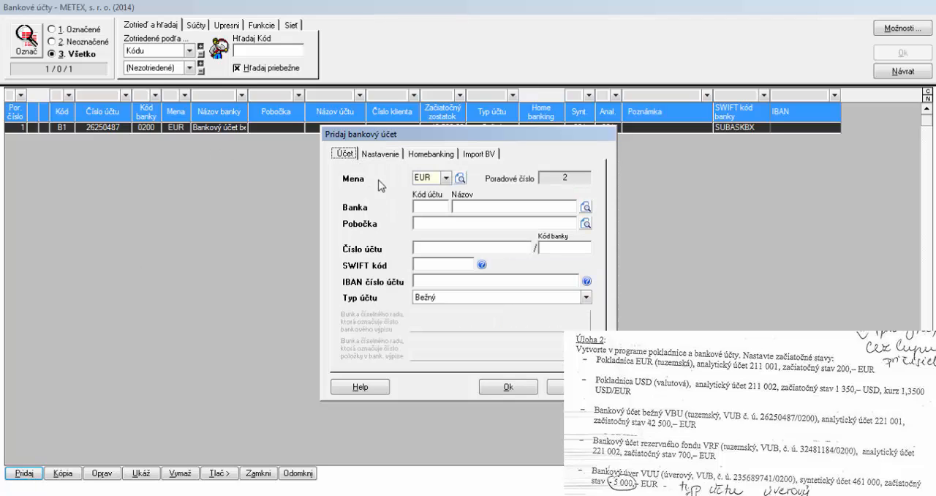
left_click(422, 205)
type("B2")
left_click(469, 206)
type("Bankový úč")
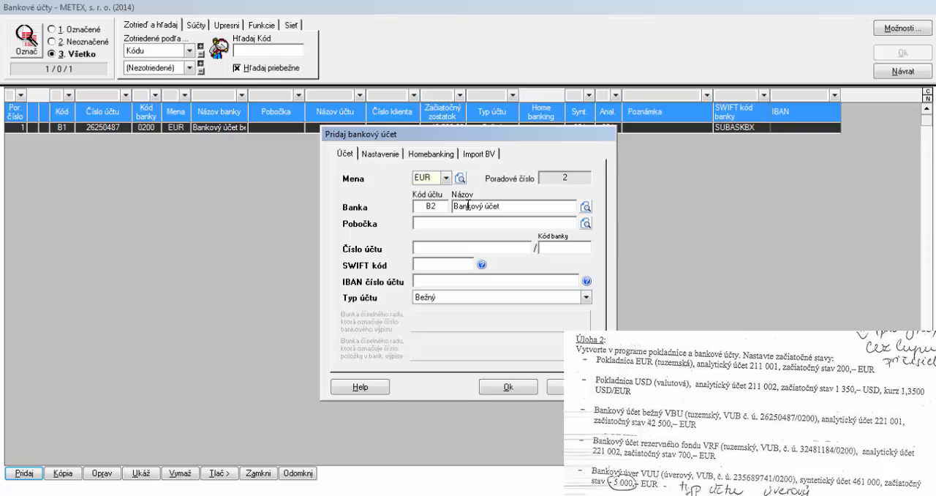
type("et rezervného fondu")
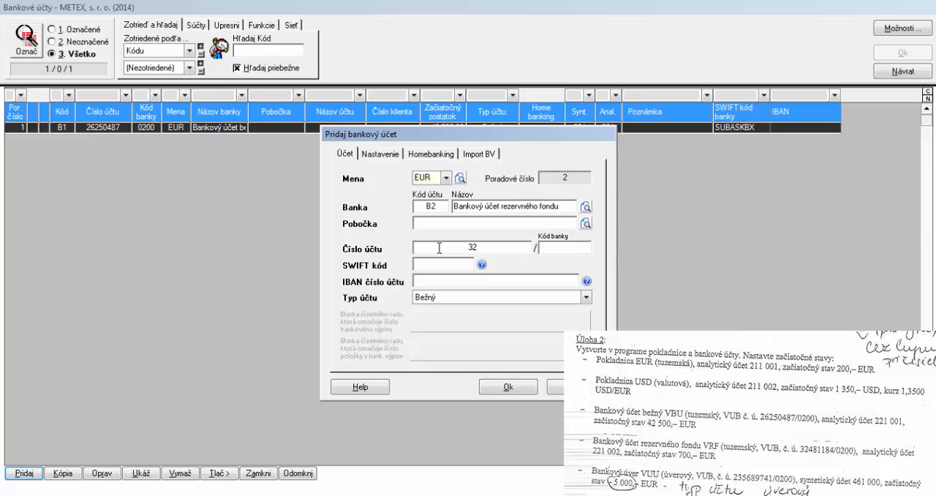
Enter the reserve fund account's number from the assignment and bank code 0200, accepting the number as entered
left_click(546, 245)
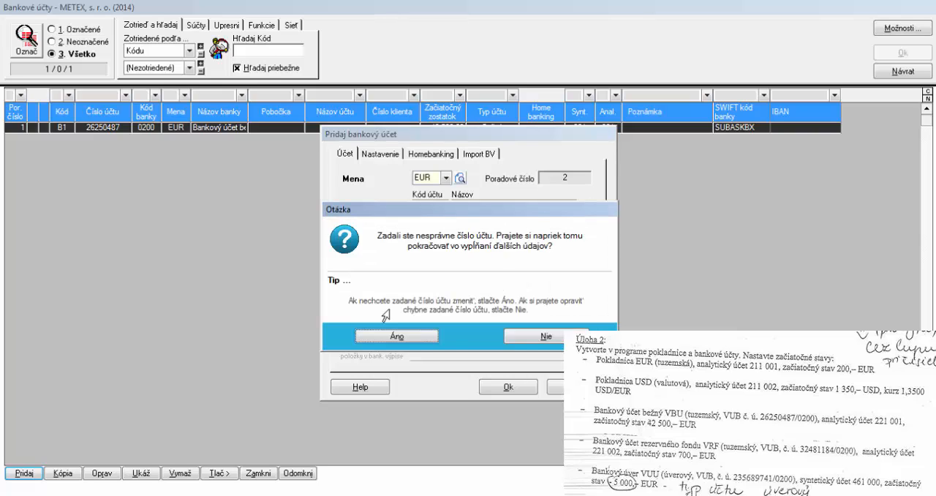
left_click(383, 333)
type("0200")
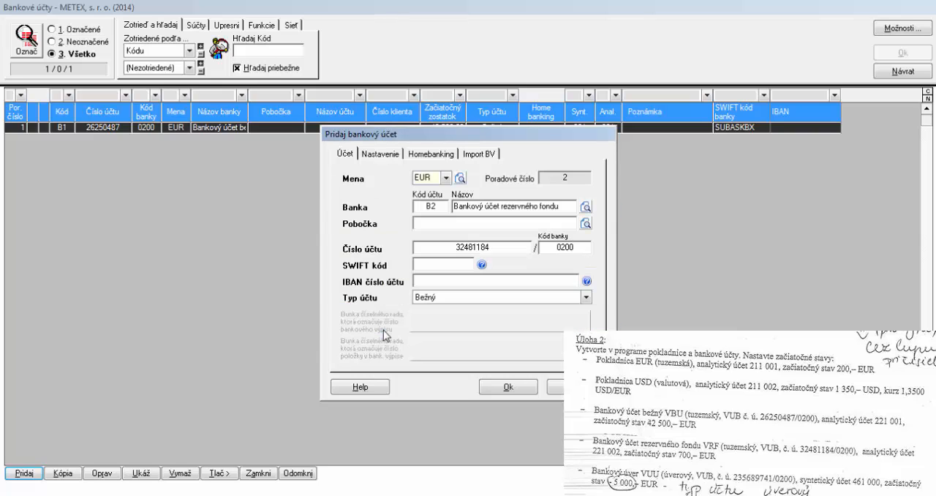
key("Tab")
Set the opening balance of bank account B2 to 700
left_click(384, 152)
left_click(384, 186)
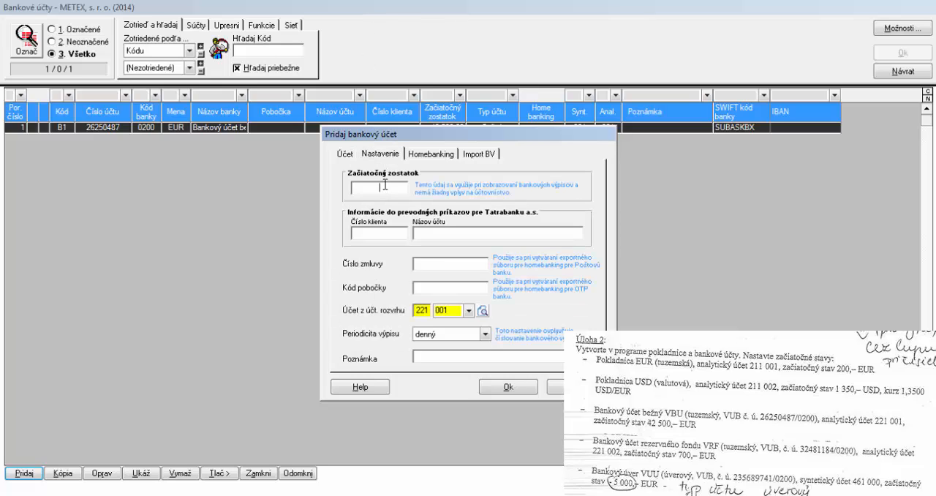
type("700")
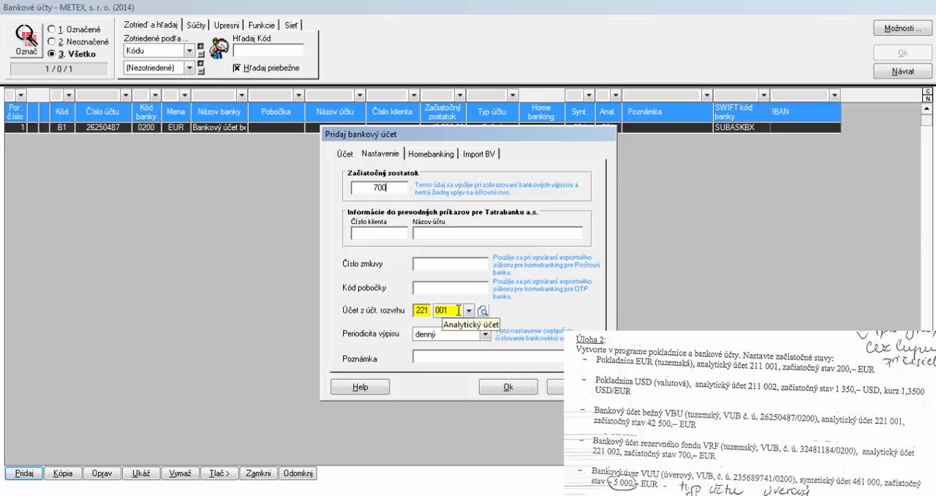
Filter the account selection to synthetic account 221 and copy account 001 as analytic account 002 named Bankový účet č. 2
left_click(482, 310)
double_click(263, 203)
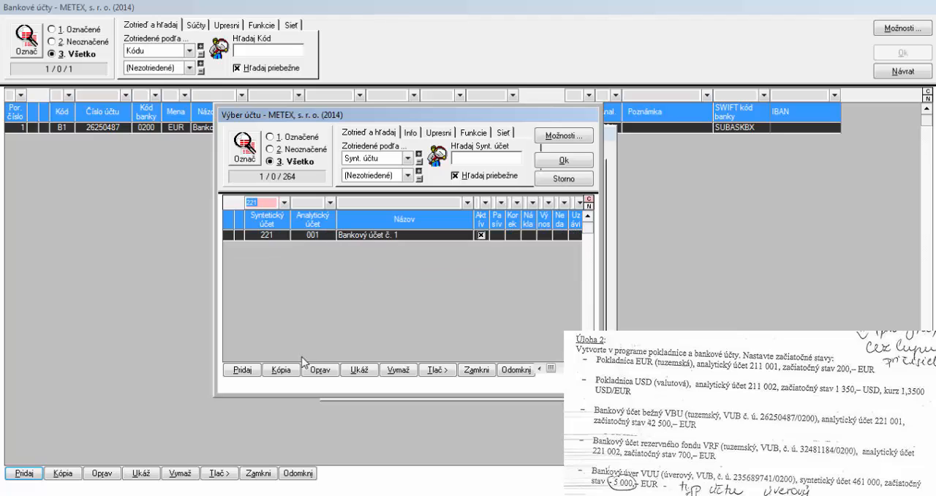
left_click(282, 371)
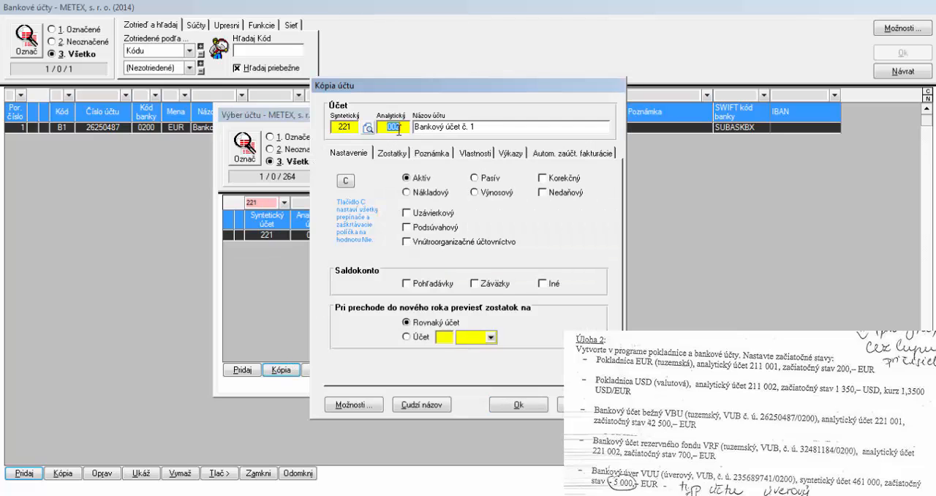
double_click(474, 126)
left_click(514, 404)
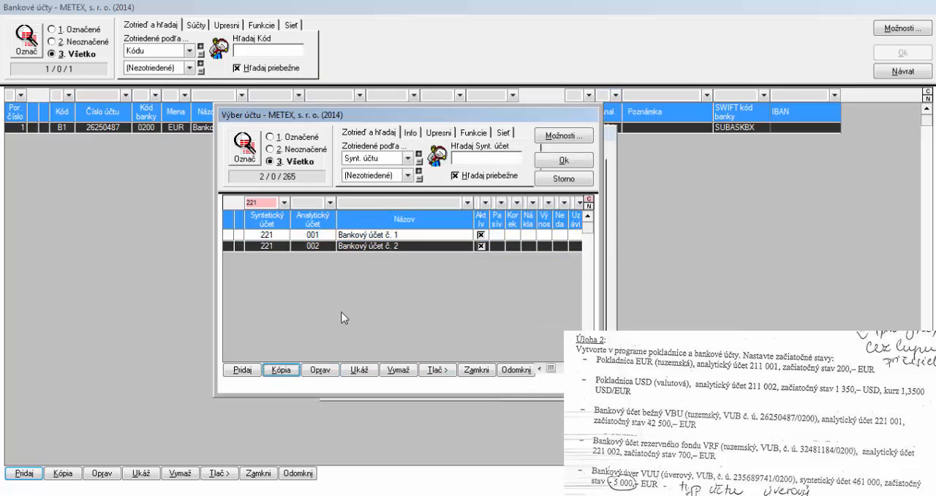
Assign chart account 221 002 to bank account B2 and save the bank account
double_click(345, 251)
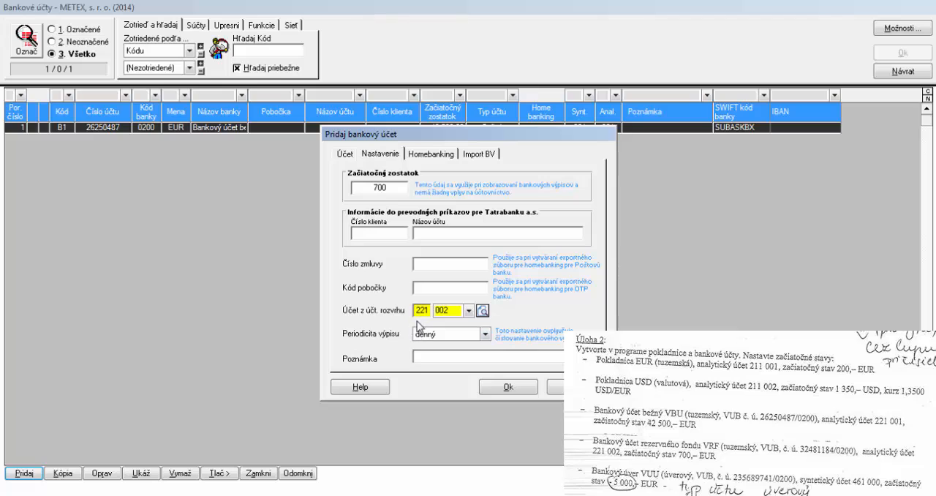
left_click(509, 387)
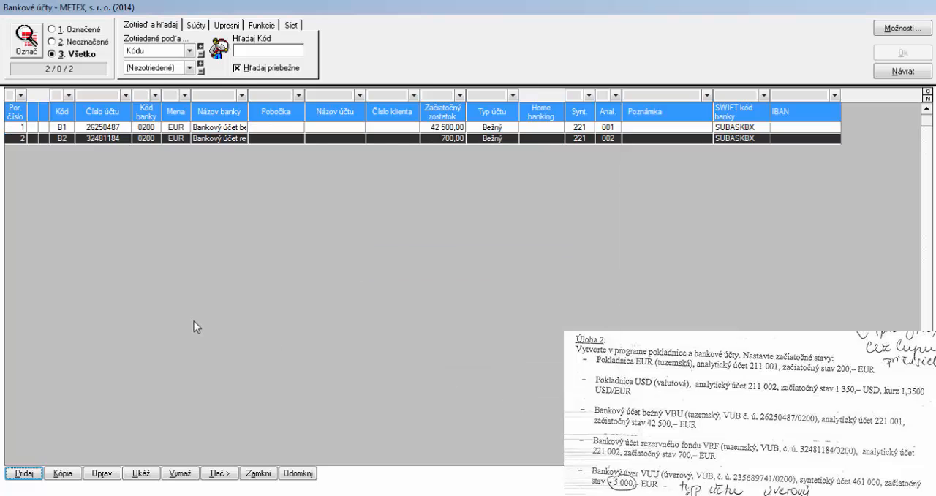
Start another EUR bank account of type Úverový with code B3 and the name Bankovú úver
left_click(24, 473)
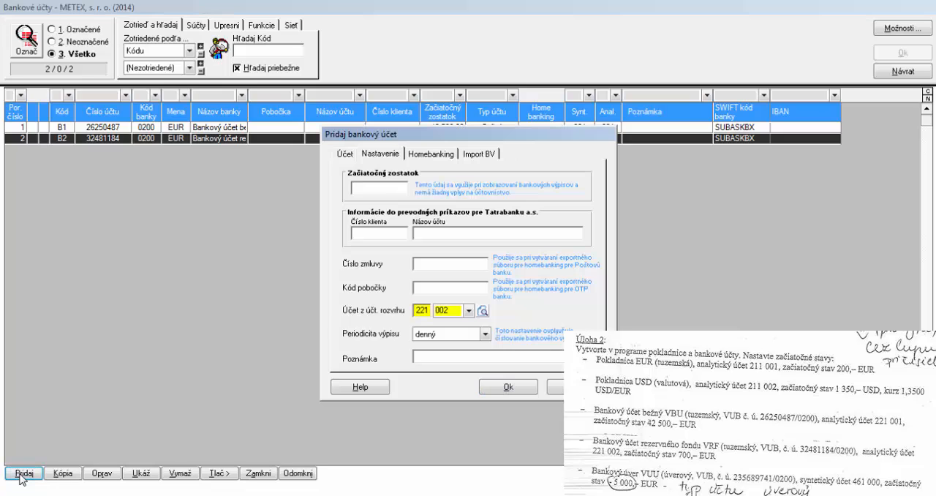
left_click(347, 155)
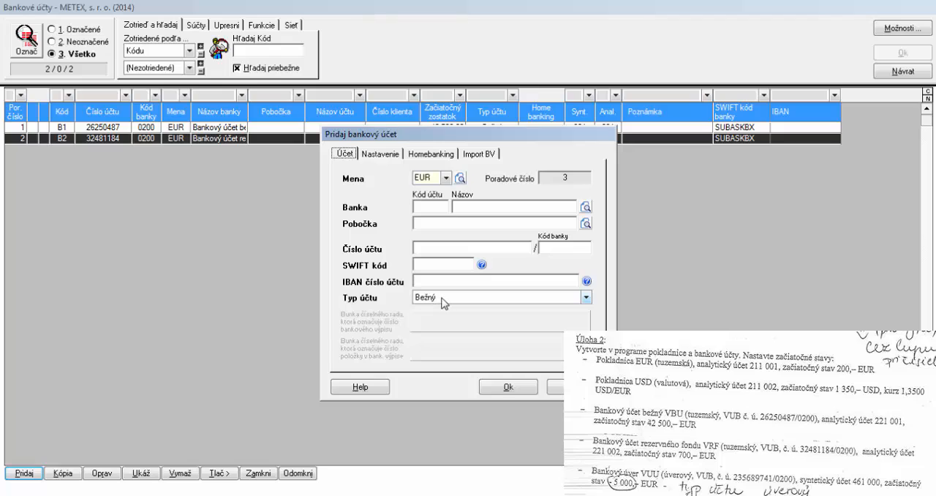
left_click(473, 296)
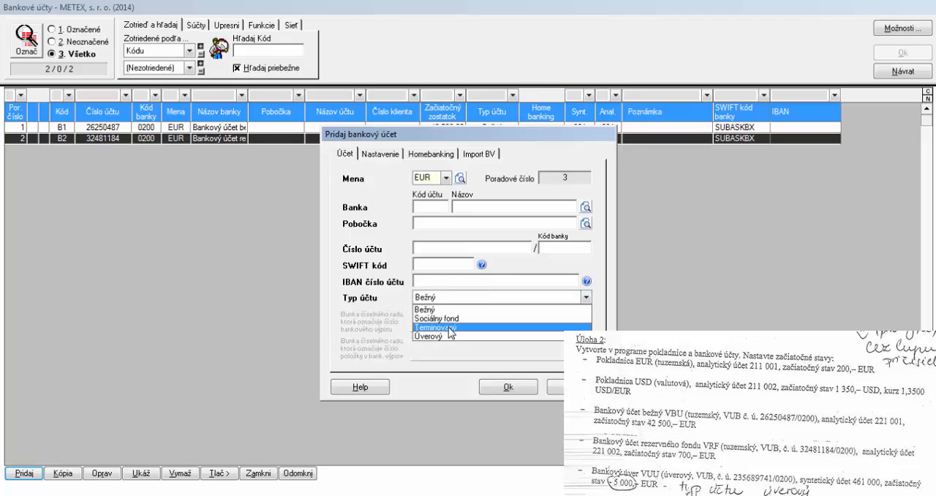
left_click(451, 339)
left_click(433, 209)
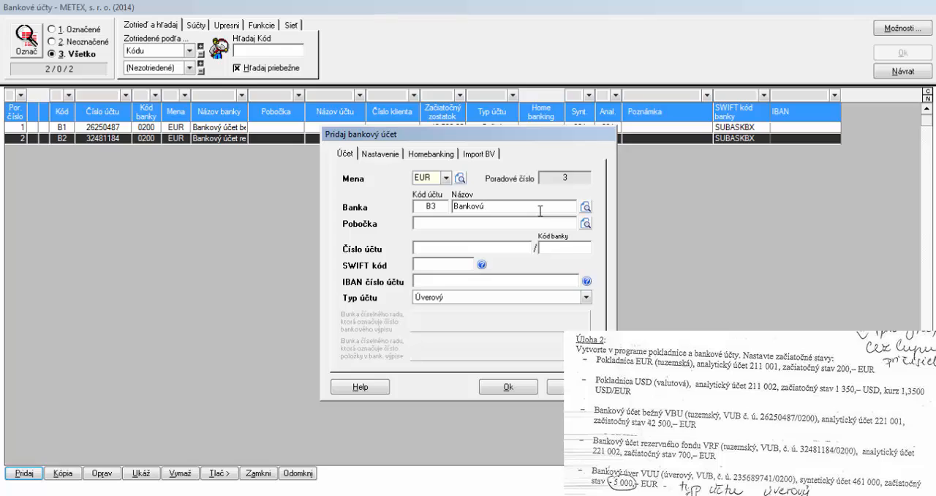
left_click(540, 211)
type("Bankovú úver")
Enter the loan account's number from the assignment and bank code 0200, accepting the number as entered
left_click(473, 247)
left_click(569, 248)
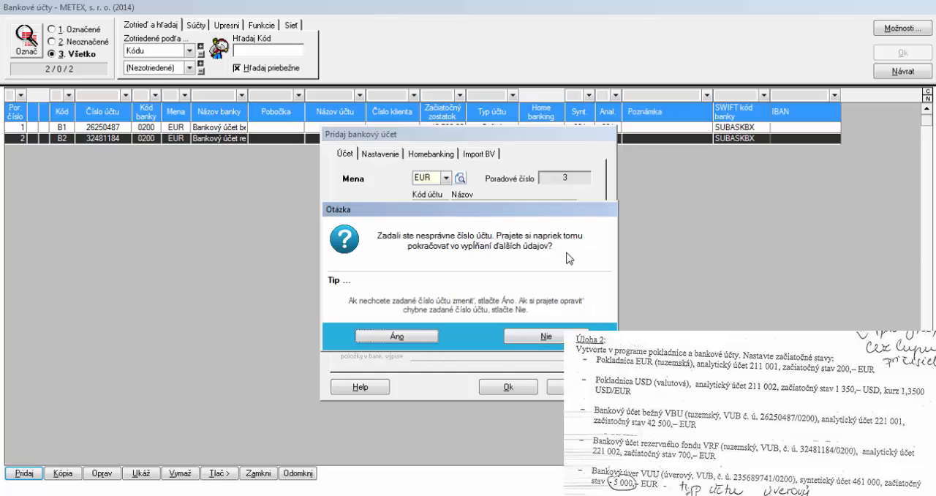
left_click(435, 339)
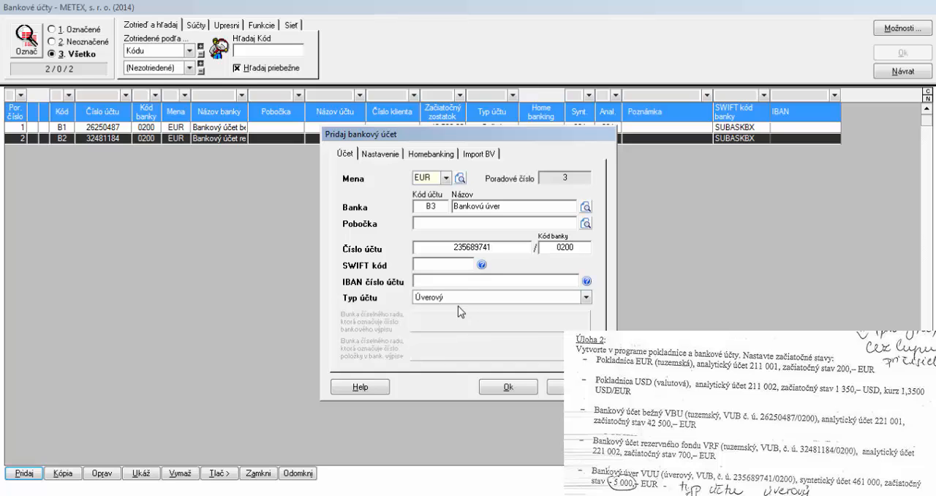
left_click(461, 281)
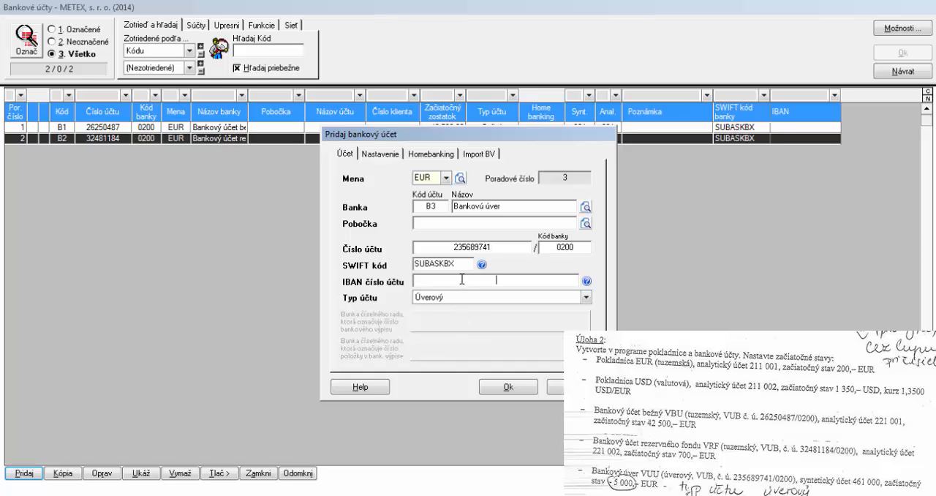
Set the opening balance of B3 to -5 000, assign chart account 461 000, and save the bank account
left_click(397, 155)
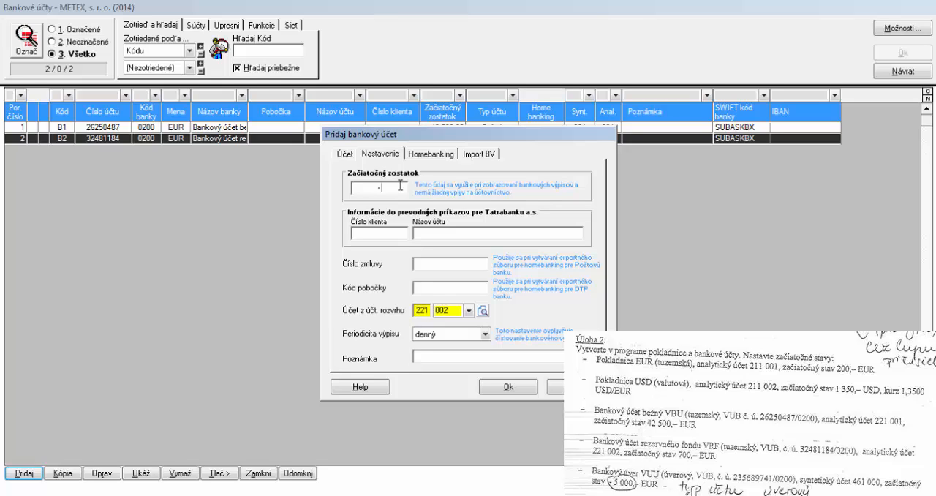
left_click(400, 185)
type("- 5 000")
left_click(426, 310)
type("002")
left_click(447, 310)
left_click(507, 387)
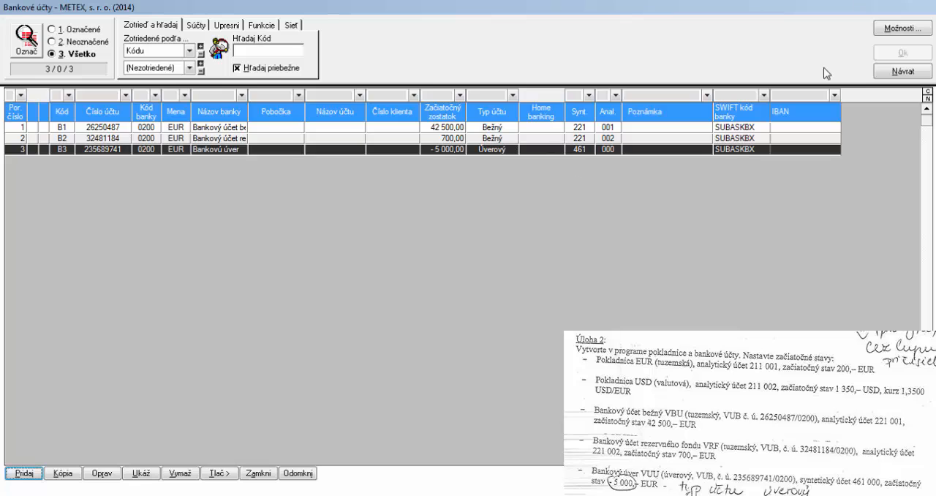
Leave the bank accounts list and open the company's document numbering settings
left_click(889, 73)
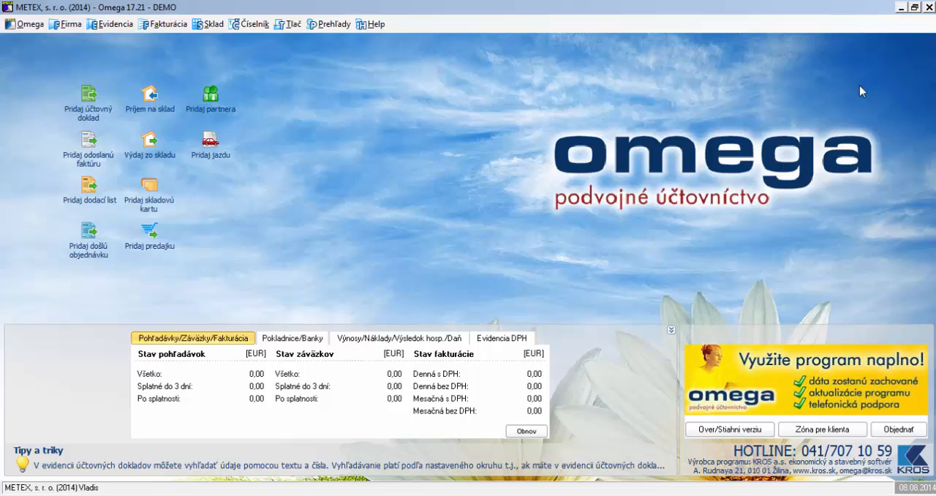
left_click(66, 24)
mouse_move(109, 89)
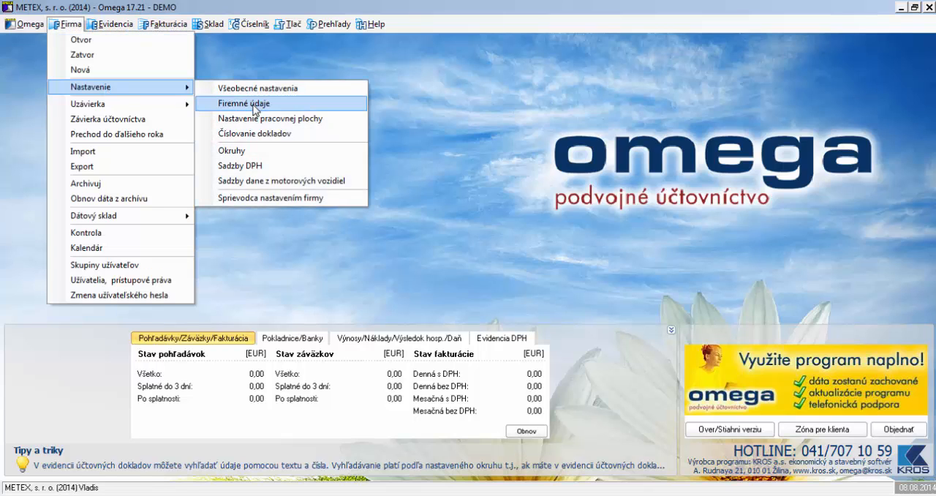
left_click(253, 136)
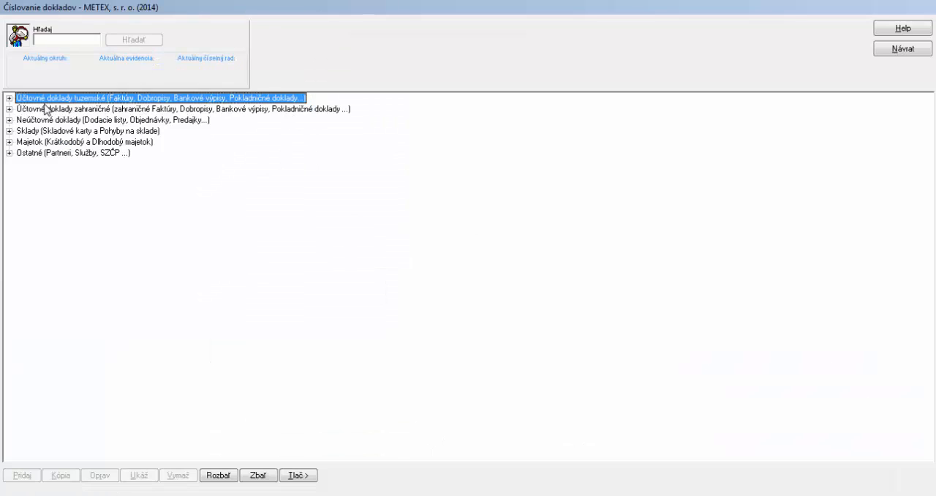
Expand the domestic accounting documents down to the number series of invoices, cash documents, bank statements and internal documents
left_click(9, 97)
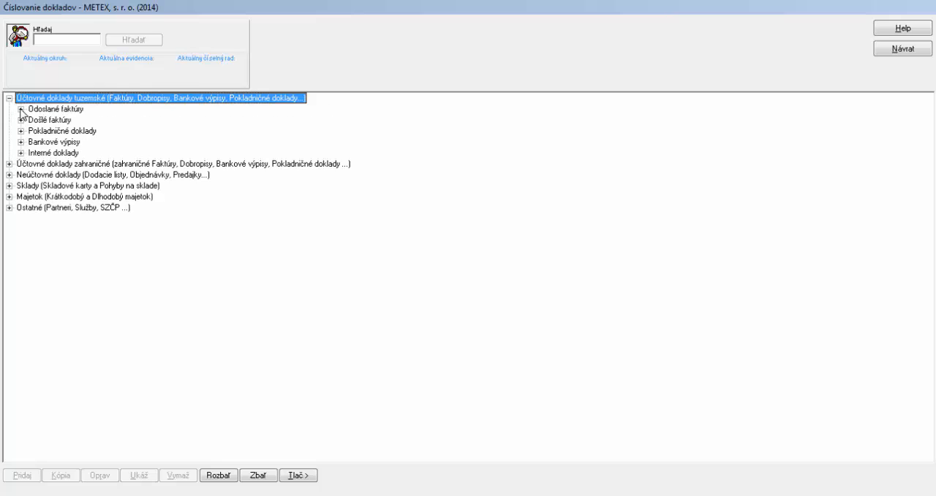
left_click(21, 108)
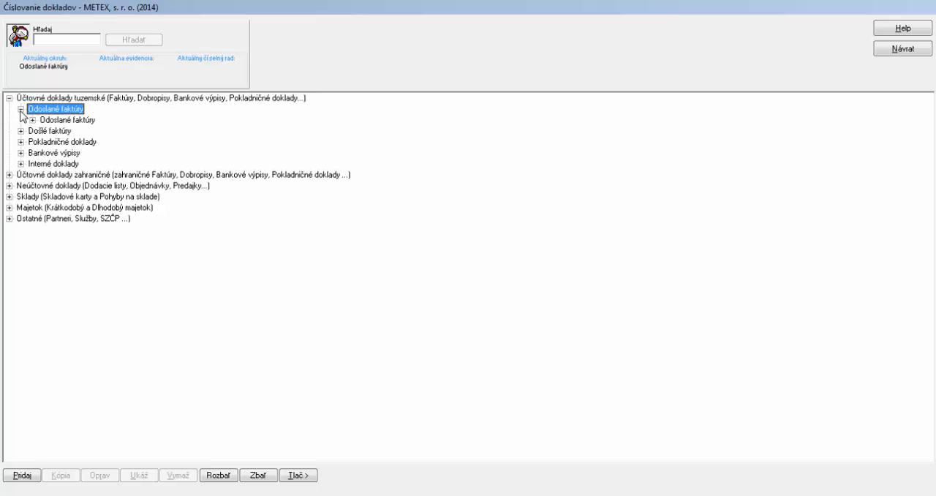
left_click(32, 120)
left_click(21, 141)
left_click(32, 152)
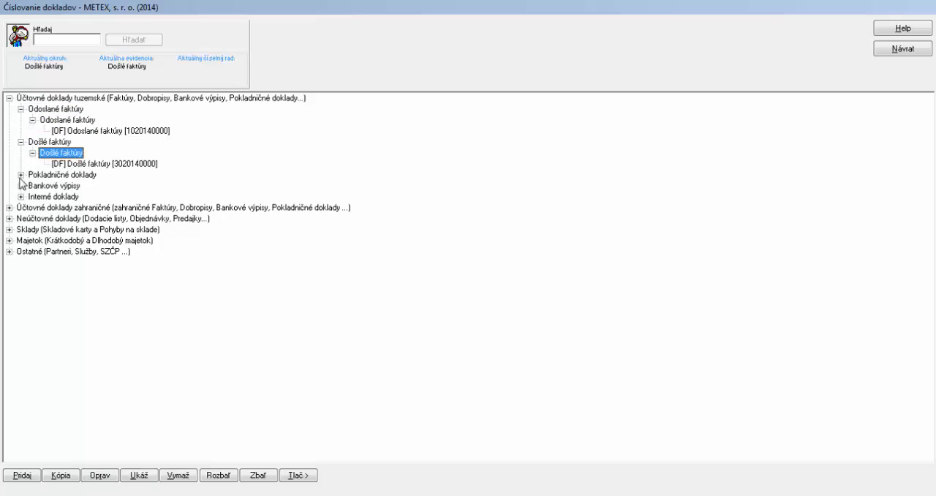
left_click(21, 174)
left_click(32, 185)
left_click(21, 218)
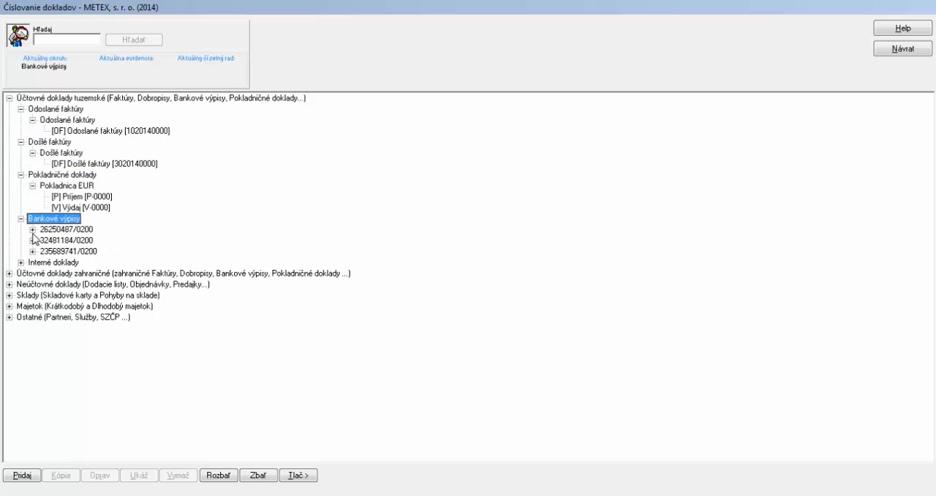
left_click(32, 229)
left_click(33, 251)
left_click(32, 273)
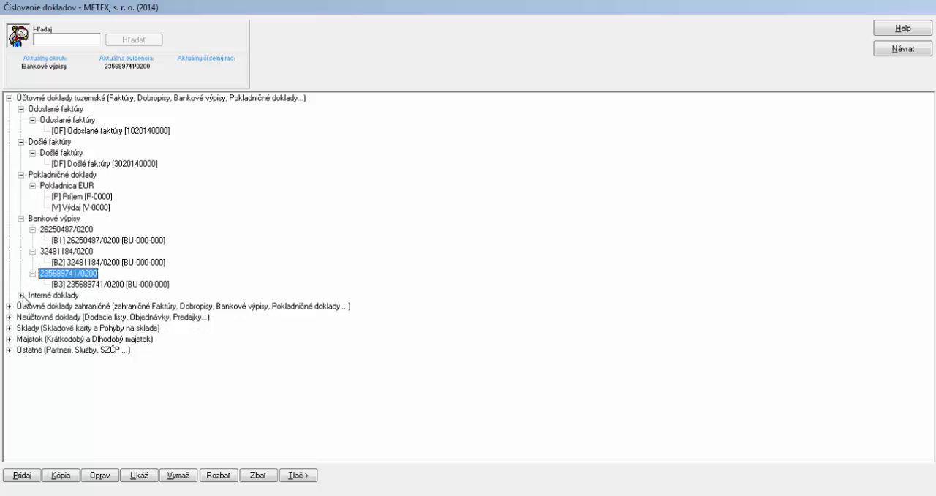
left_click(21, 294)
left_click(32, 305)
left_click(33, 328)
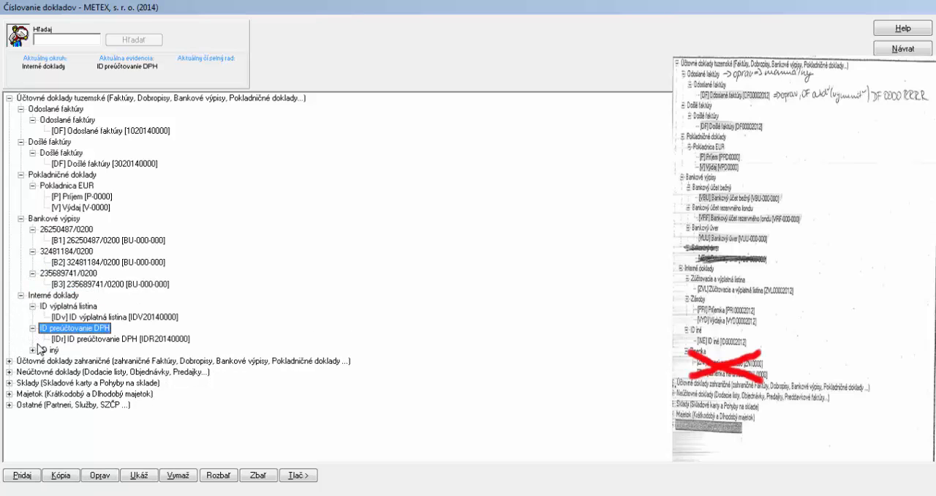
left_click(33, 349)
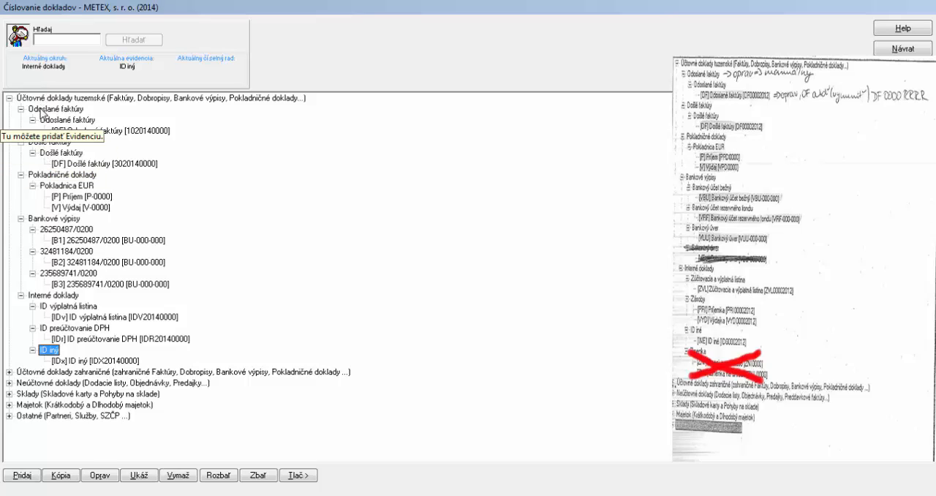
Set the numbering type of the domestic Odoslané faktúry record to manuálny
left_click(44, 110)
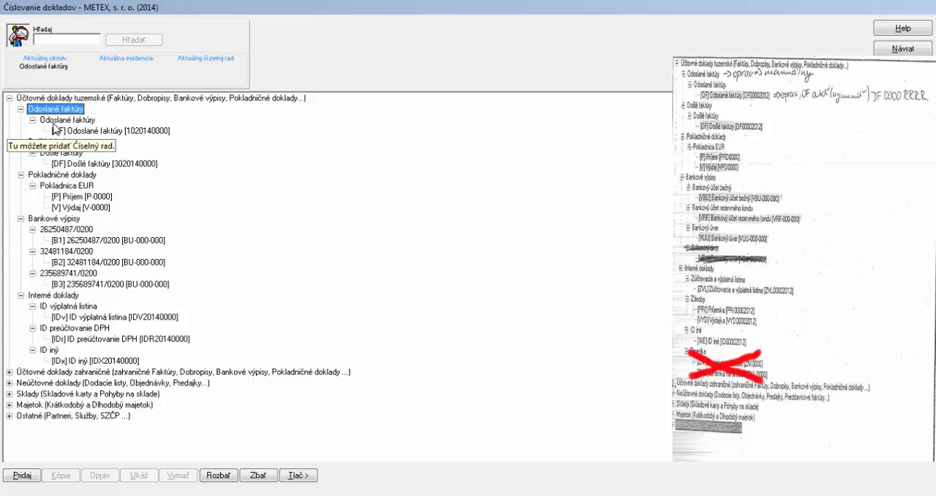
left_click(55, 121)
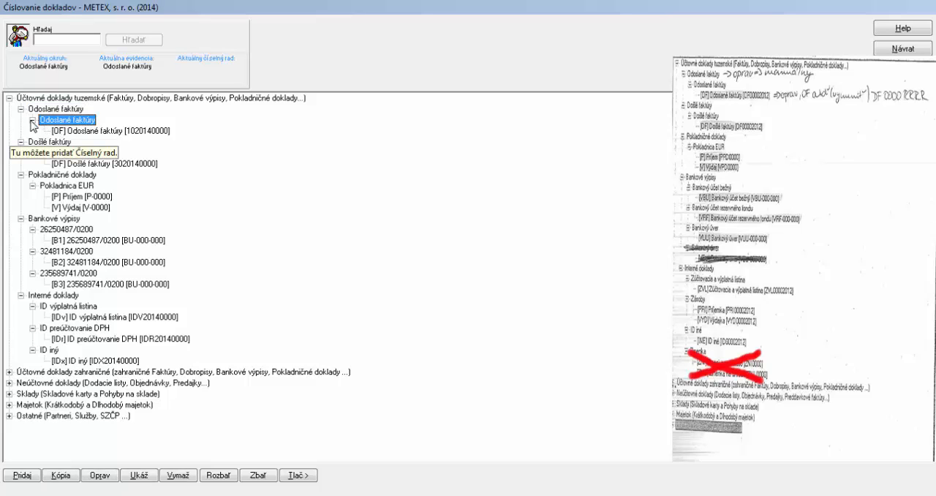
left_click(100, 475)
left_click(478, 247)
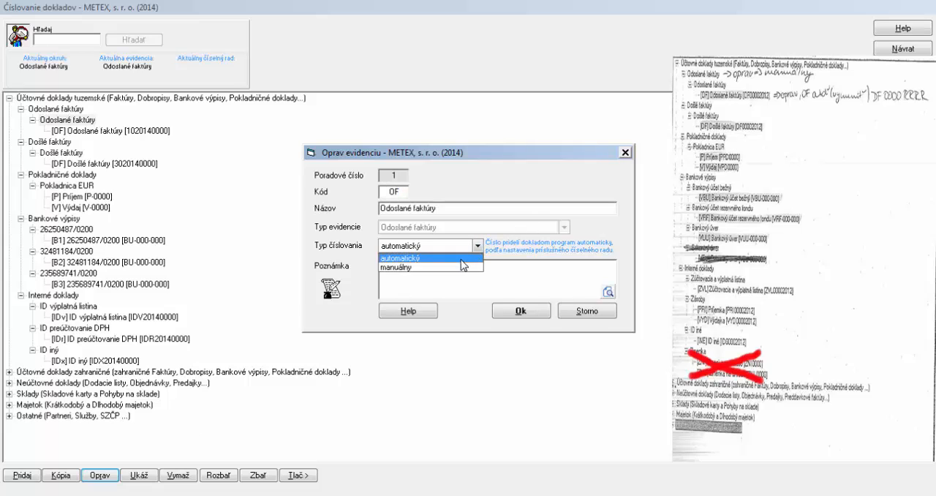
left_click(462, 265)
left_click(512, 311)
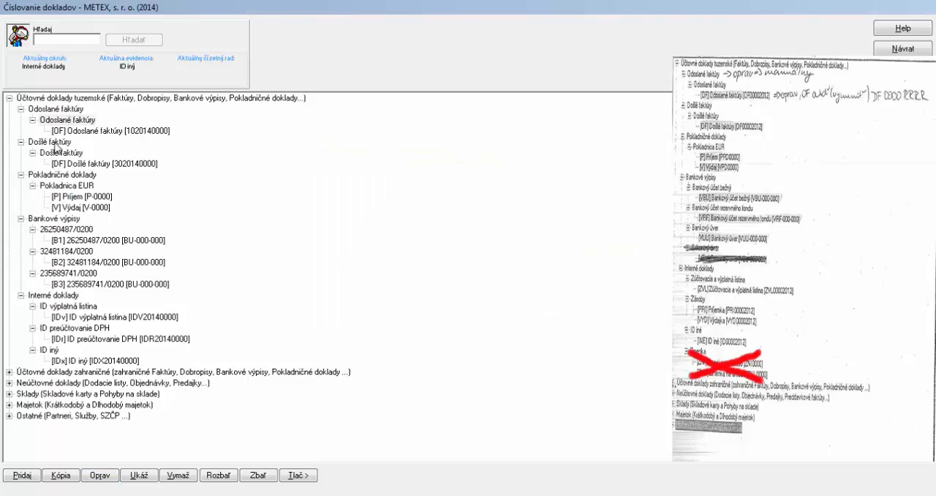
Set the numbering type of the domestic Došlé faktúry record to manuálny
left_click(60, 154)
left_click(95, 477)
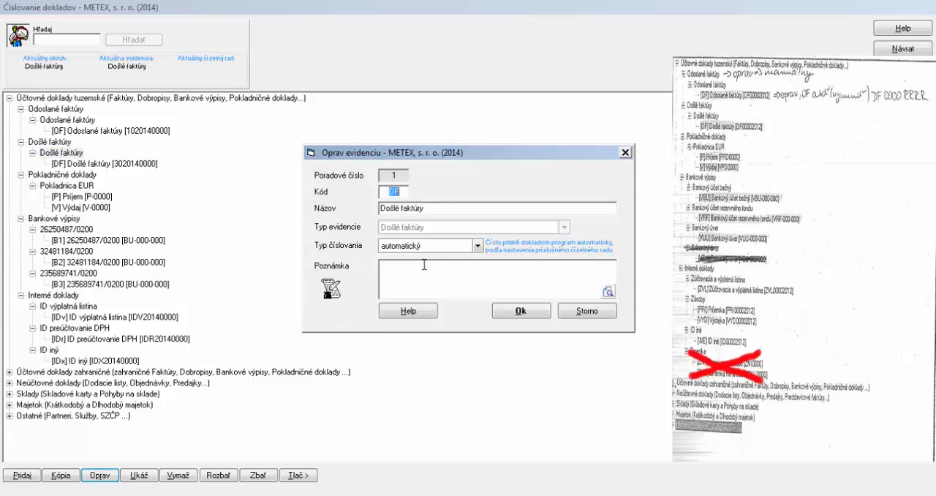
left_click(432, 246)
left_click(432, 264)
left_click(504, 309)
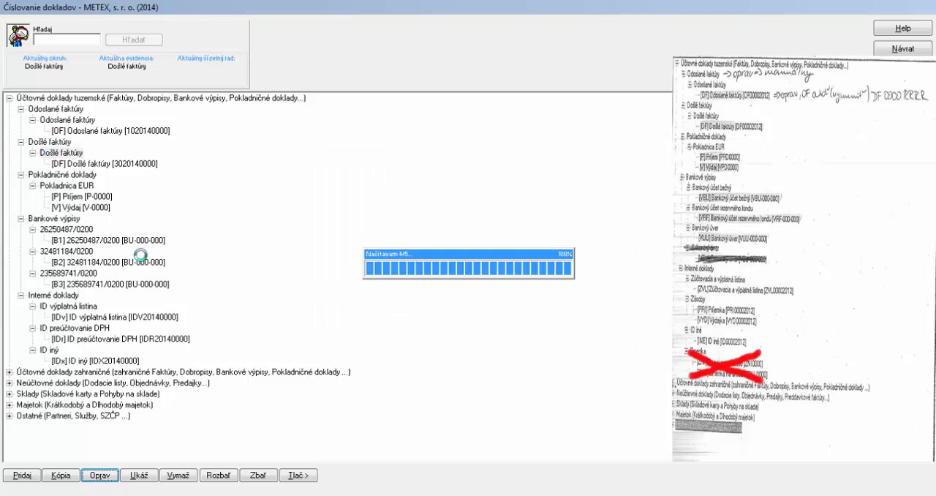
Set the numbering type of the Pokladnica EUR cash document record to manuálny
left_click(84, 186)
left_click(93, 477)
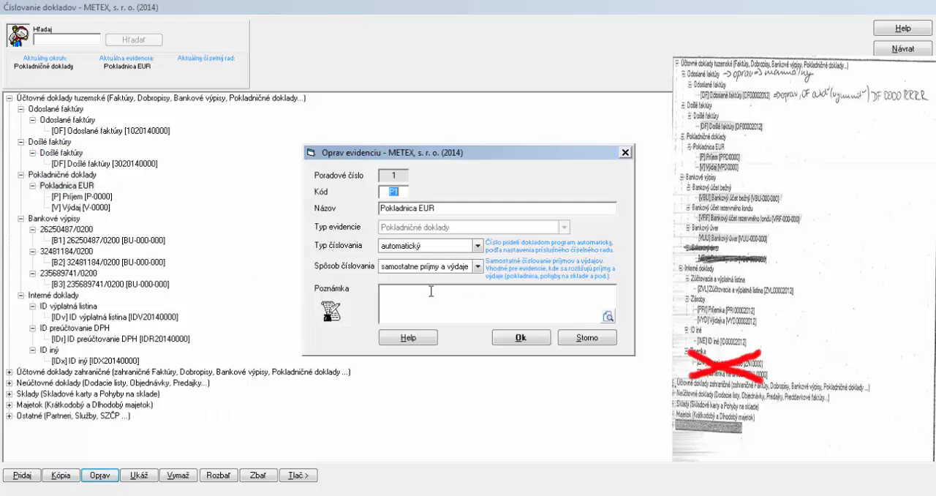
left_click(427, 246)
left_click(433, 265)
left_click(507, 339)
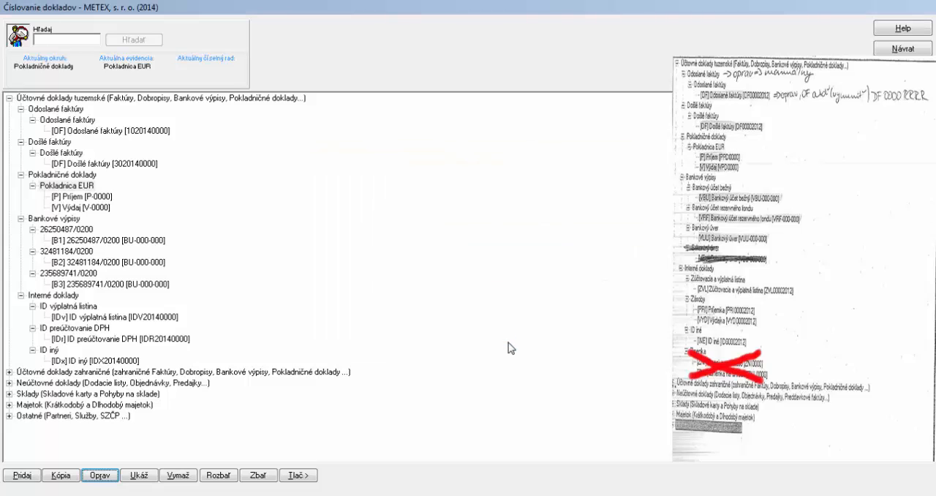
Set the numbering type of the bank statement record for account B1 to manuálny
left_click(63, 219)
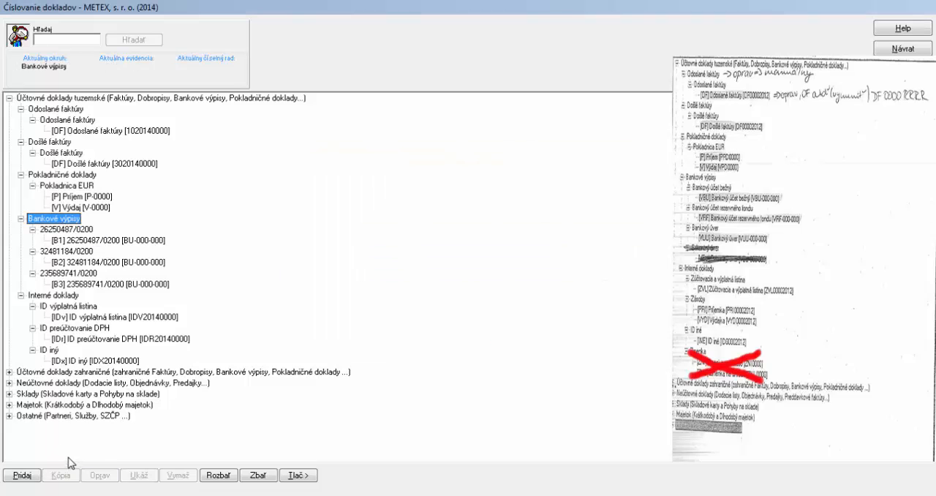
left_click(81, 230)
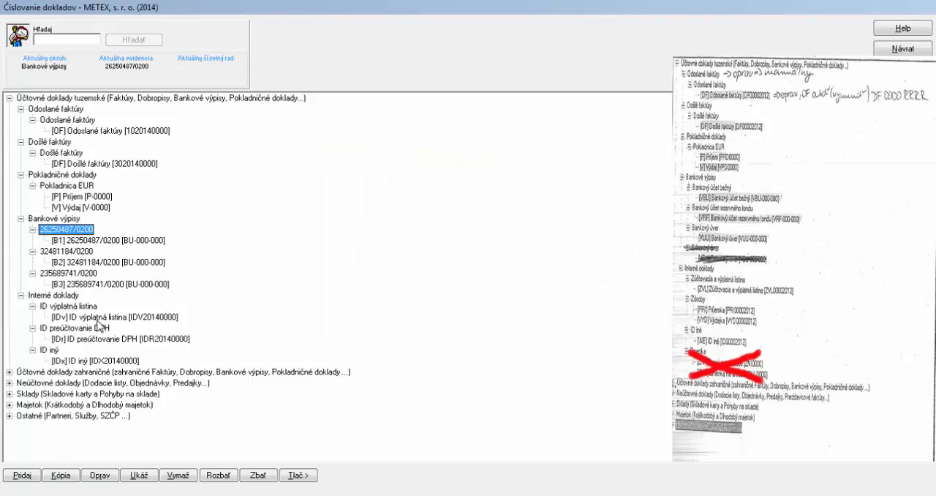
left_click(96, 475)
left_click(413, 247)
left_click(414, 269)
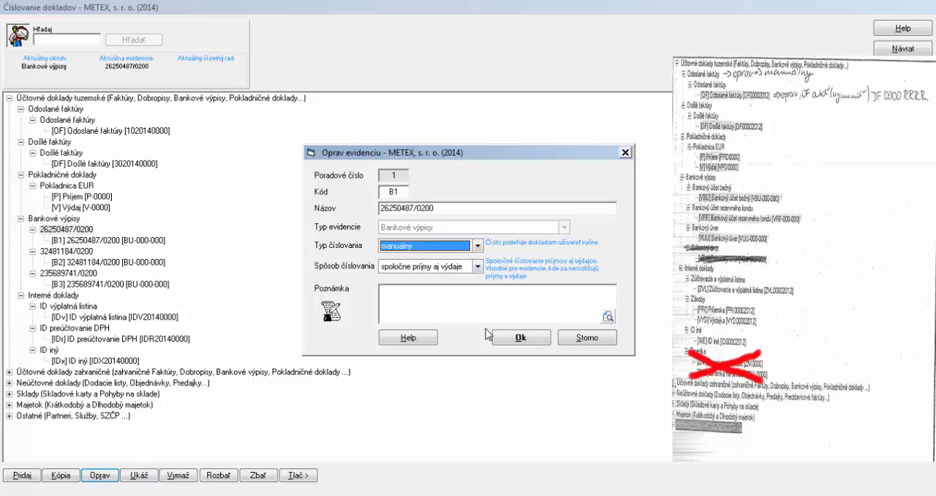
left_click(512, 338)
Set the numbering type of the bank statement record for account B2 to manuálny
left_click(75, 252)
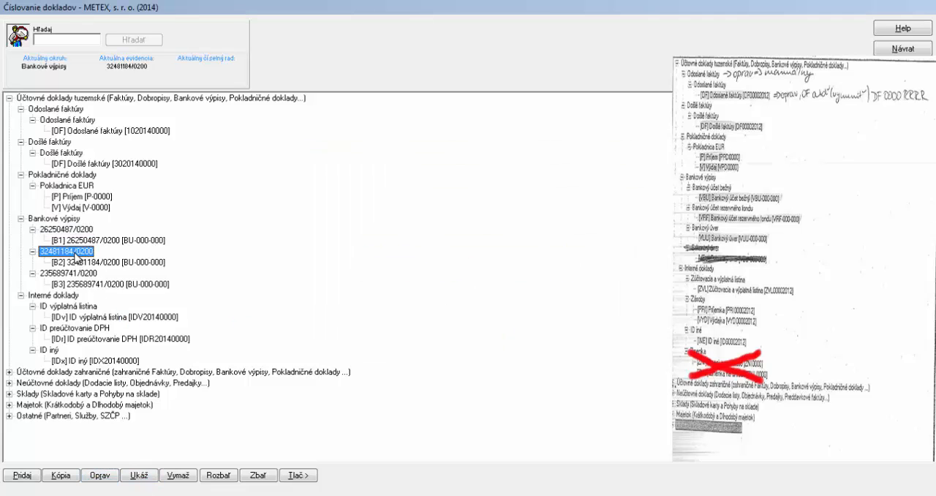
left_click(96, 477)
left_click(443, 246)
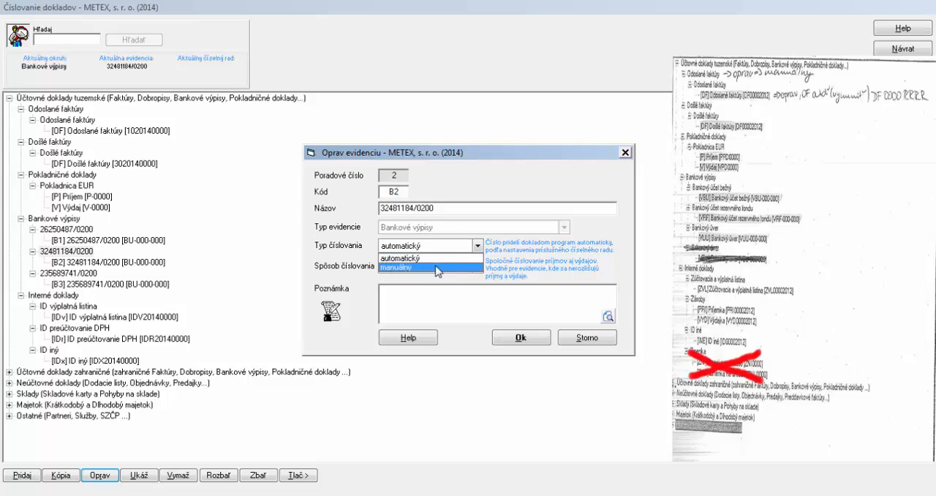
left_click(435, 267)
left_click(513, 338)
Set the numbering type of the bank statement record for account B3 to manuálny
left_click(60, 273)
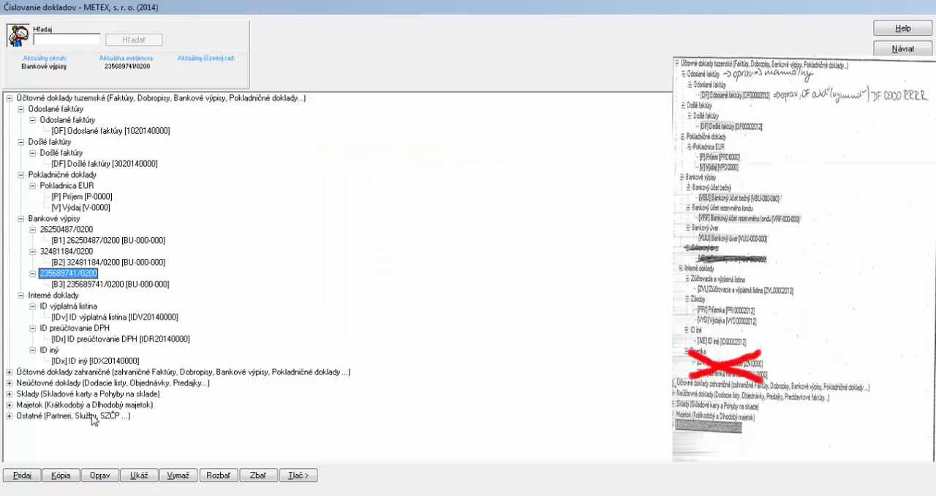
left_click(101, 476)
left_click(478, 246)
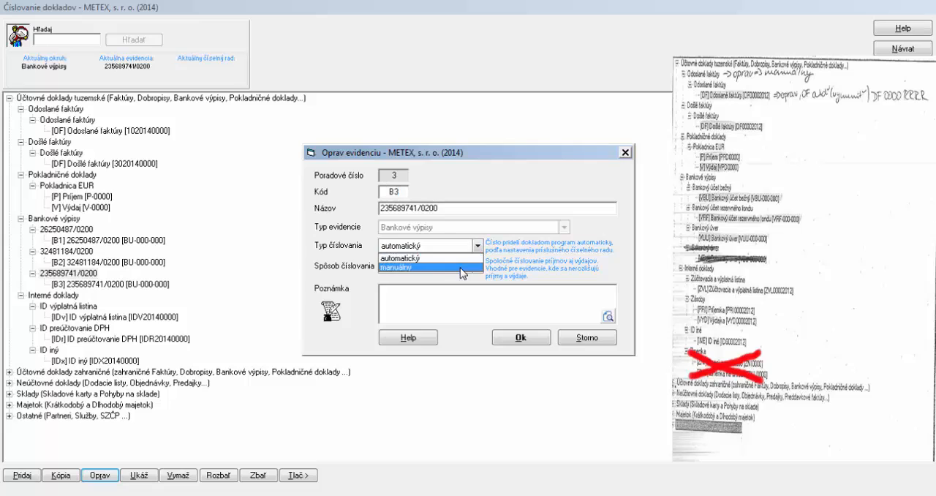
left_click(461, 267)
left_click(509, 336)
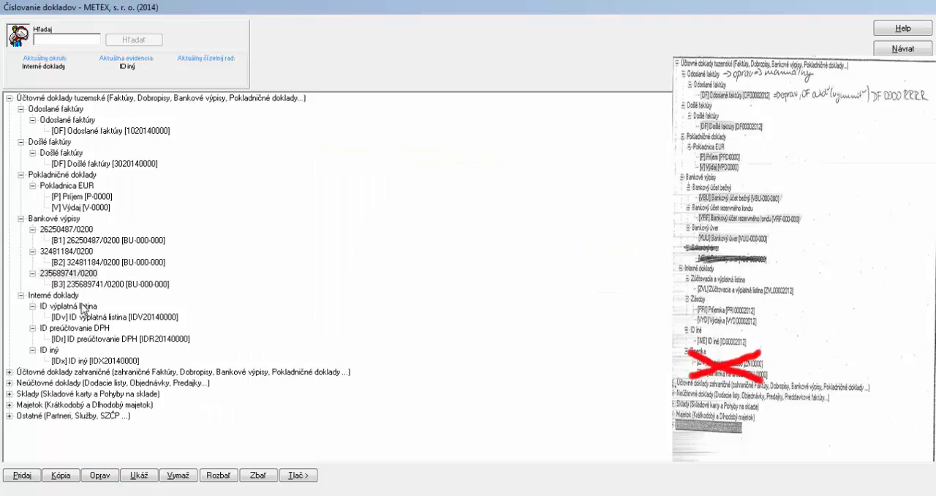
Set the numbering type of the internal document record ID výplatná listina to manuálny
left_click(108, 475)
left_click(421, 247)
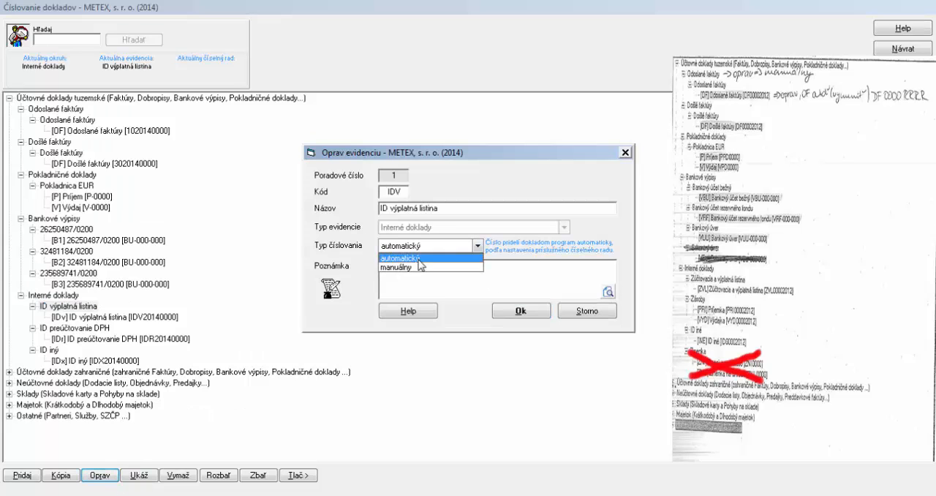
left_click(425, 267)
left_click(505, 312)
Set the numbering type of the internal document record ID preúčtovanie DPH to manuálny
left_click(87, 329)
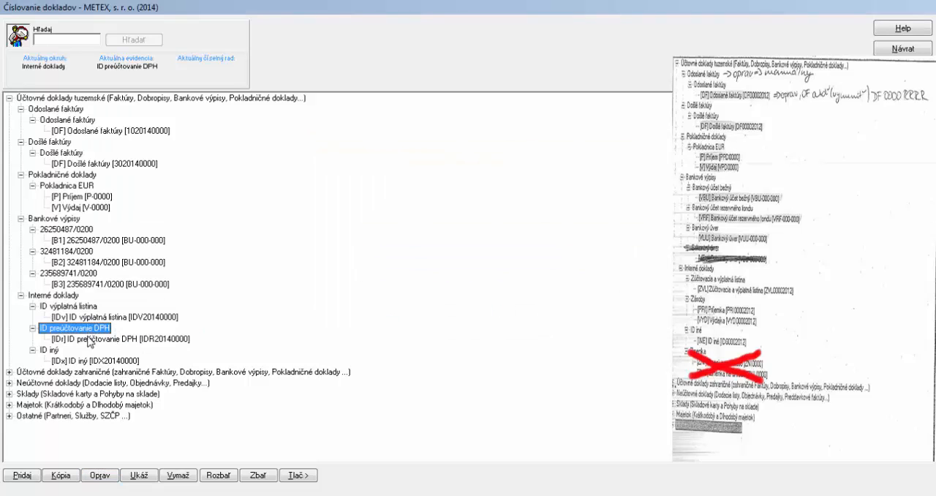
left_click(97, 476)
left_click(421, 246)
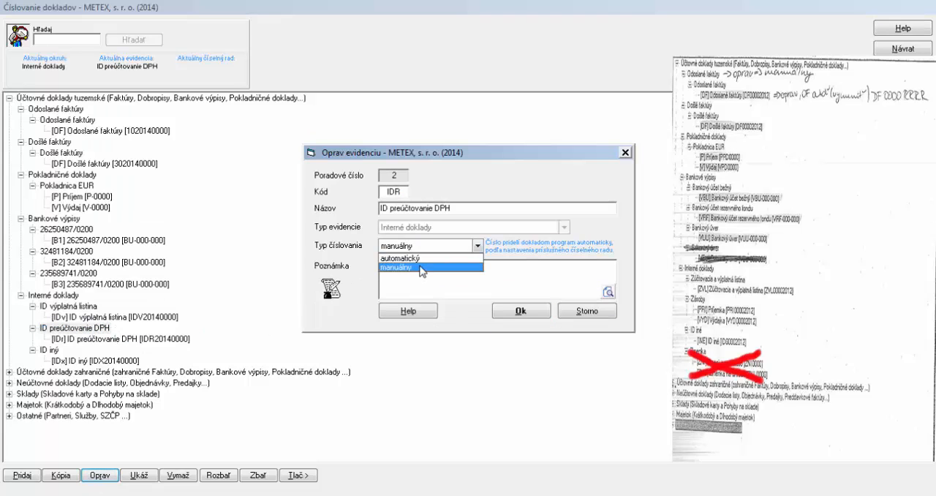
left_click(425, 266)
left_click(504, 311)
Set the numbering type of the internal document record ID iný to manuálny
left_click(51, 351)
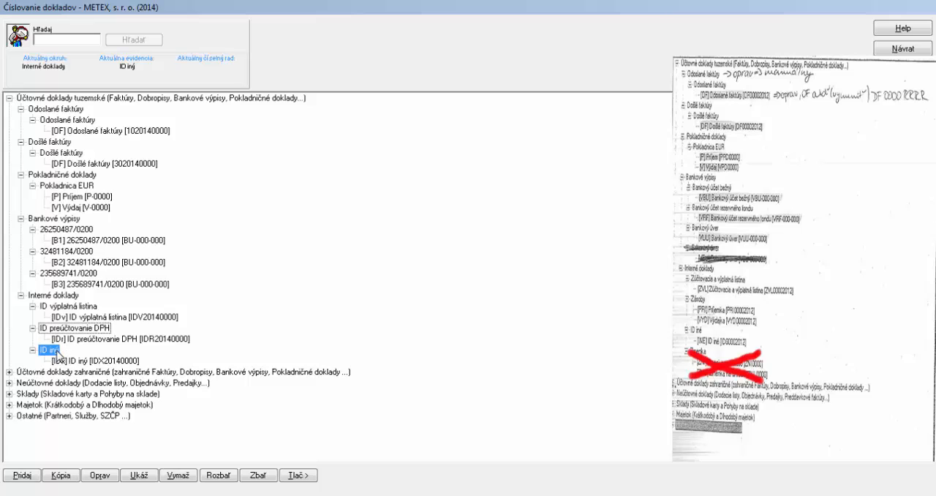
left_click(103, 474)
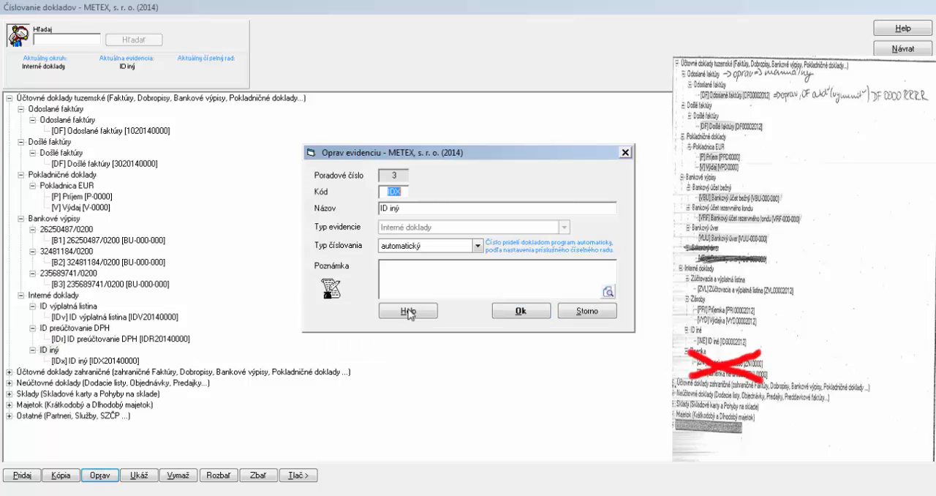
left_click(477, 246)
left_click(439, 268)
left_click(527, 313)
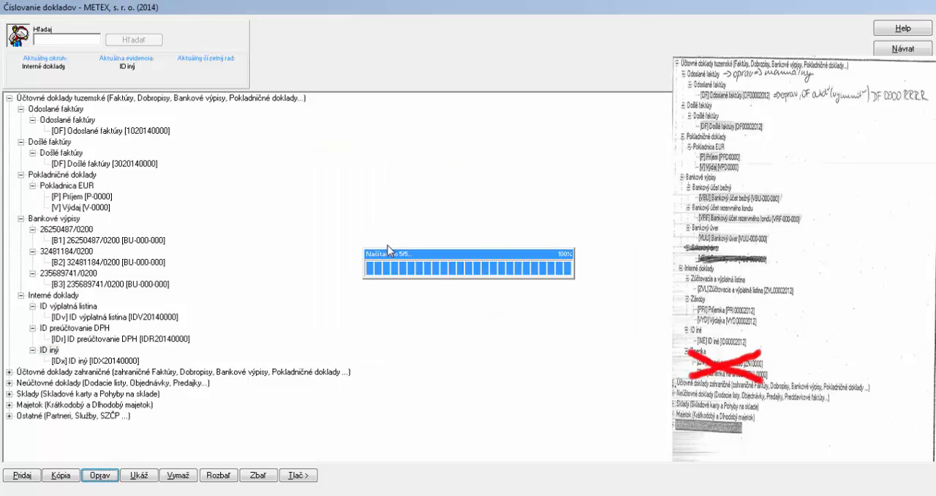
Change the domestic Odoslané faktúry number series to the format OF 0000 RRRR, with prefix OF and the year cell placed last
left_click(138, 131)
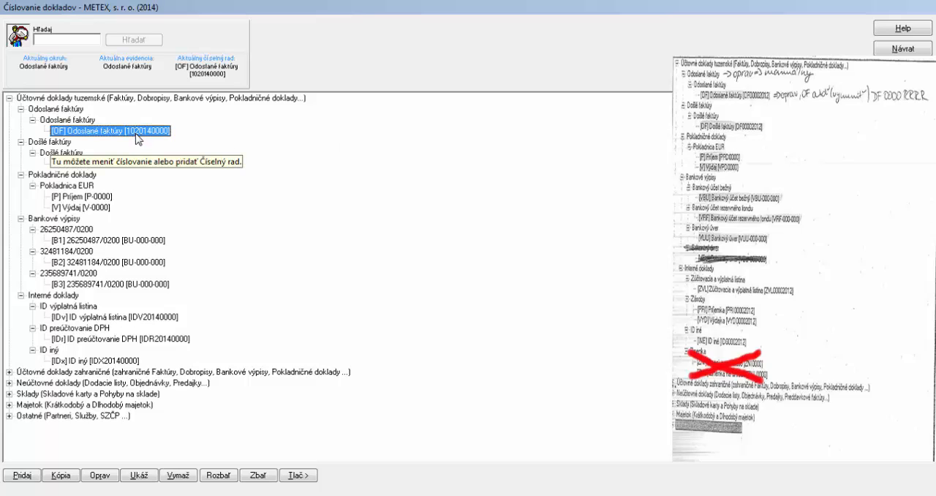
left_click(100, 476)
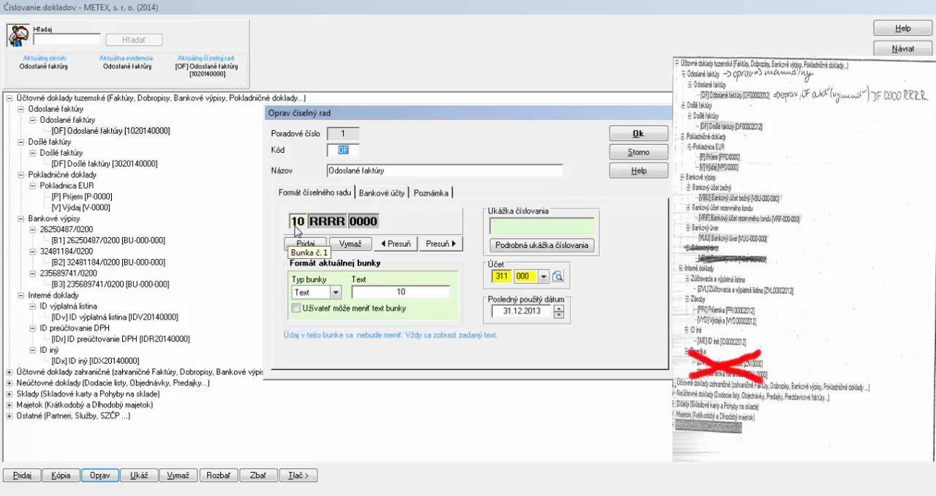
left_click(298, 227)
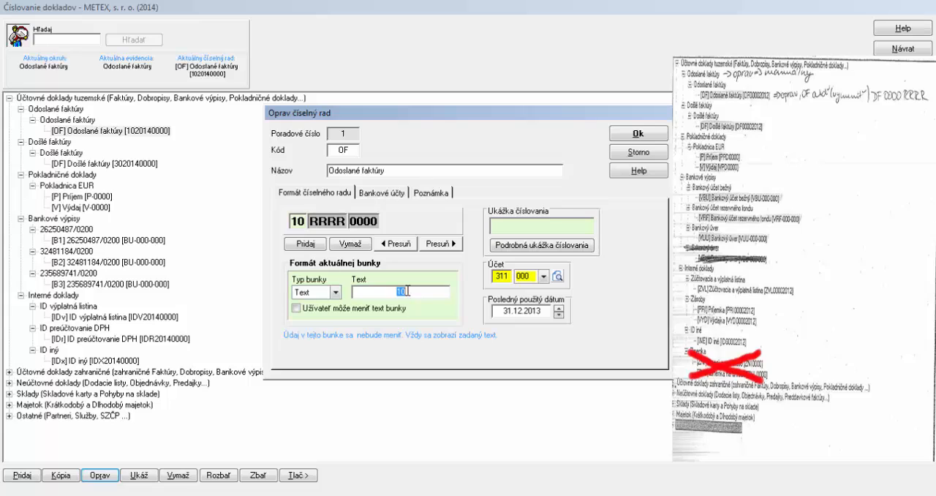
type("OF")
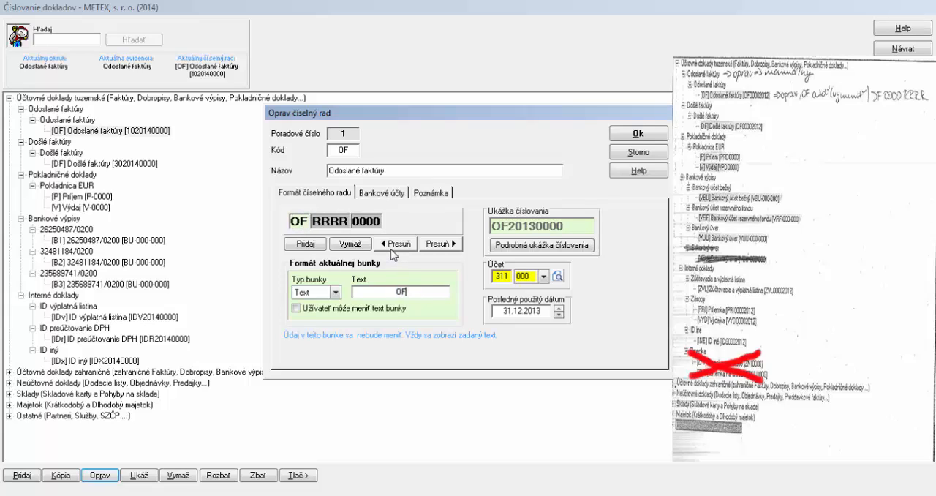
left_click(342, 224)
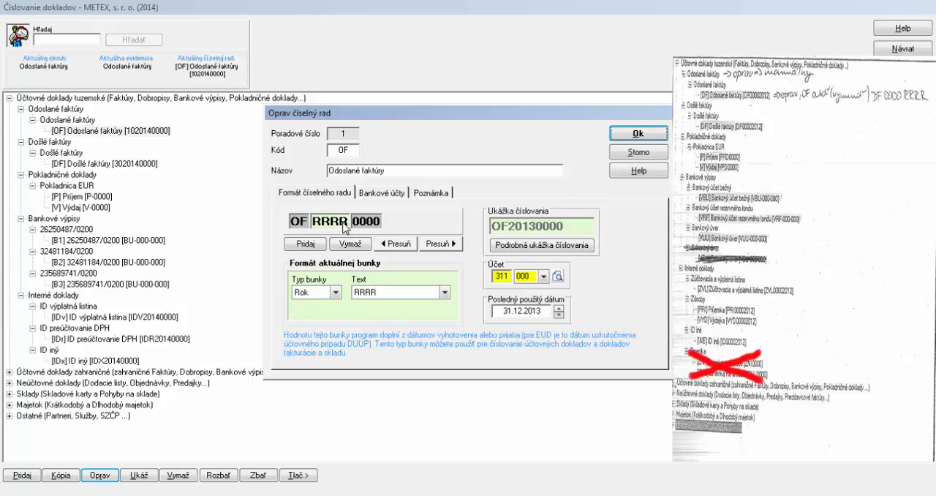
left_click(441, 244)
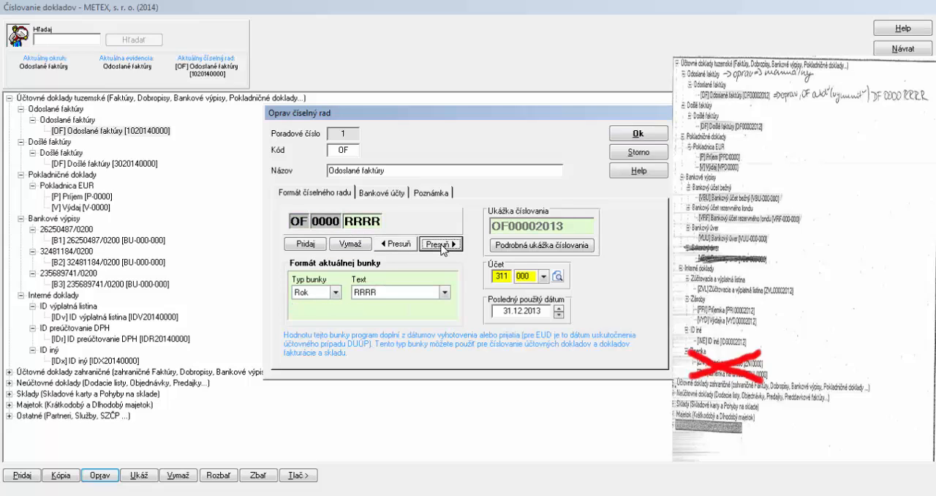
left_click(634, 135)
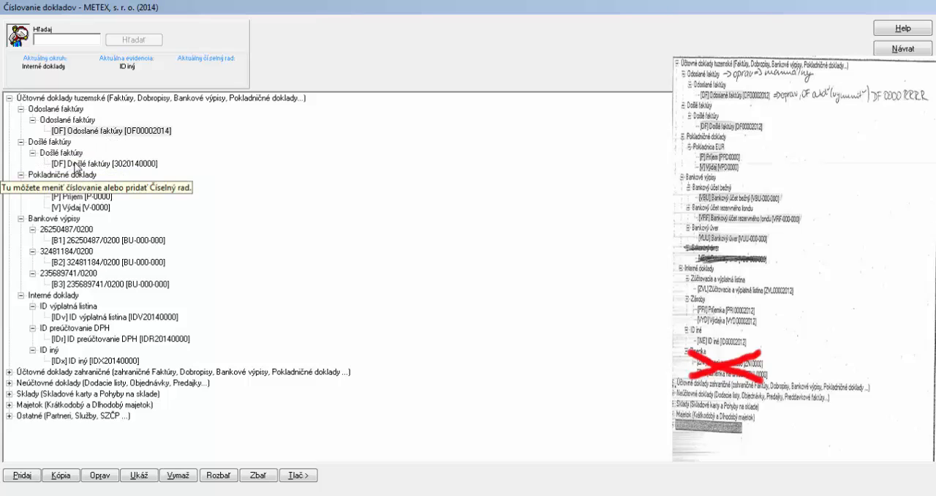
Change the domestic Došlé faktúry number series to the format DF 0000 RRRR, with prefix DF and the year cell placed last
left_click(77, 163)
left_click(114, 475)
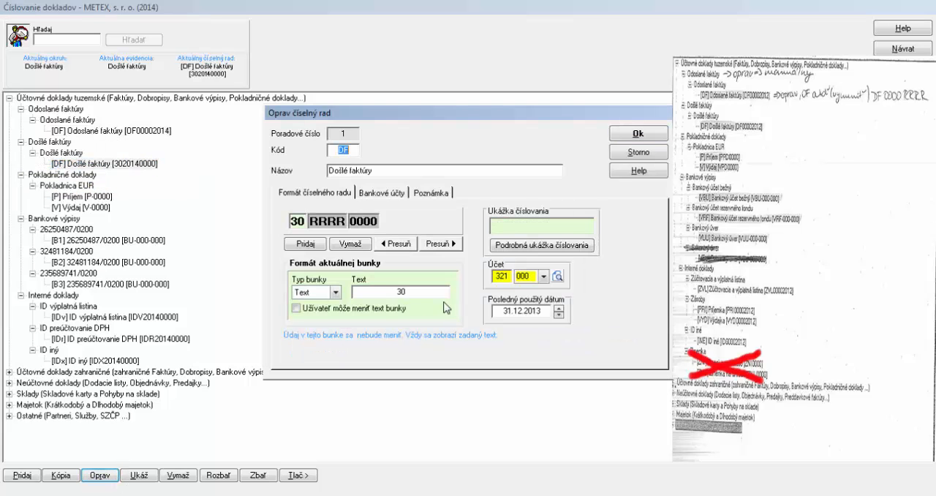
double_click(407, 290)
type("DF")
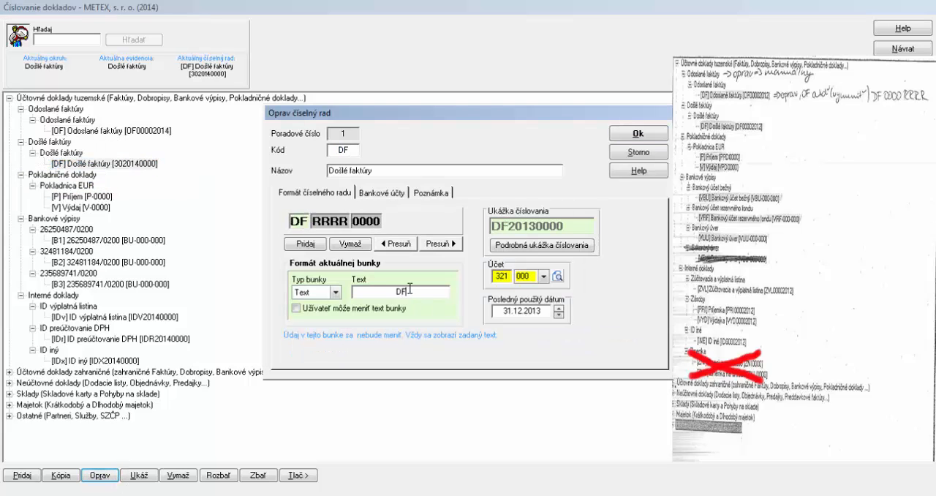
left_click(342, 222)
left_click(437, 246)
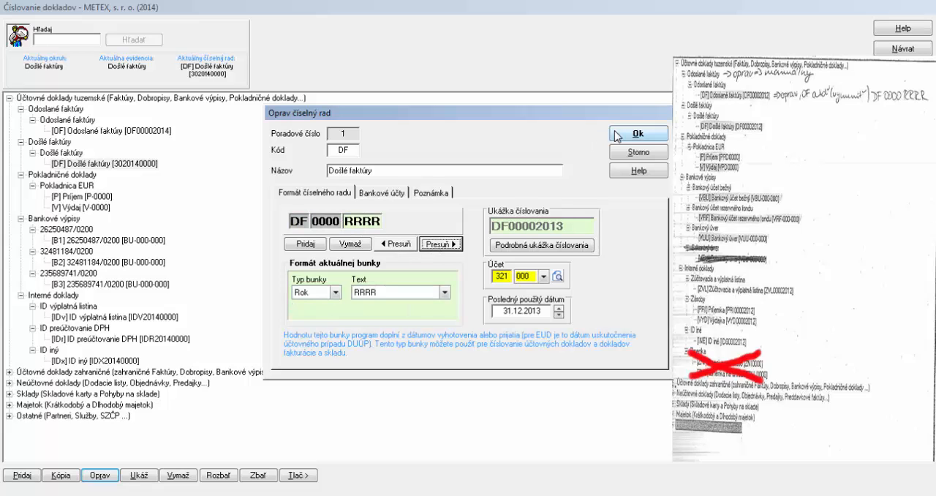
left_click(619, 137)
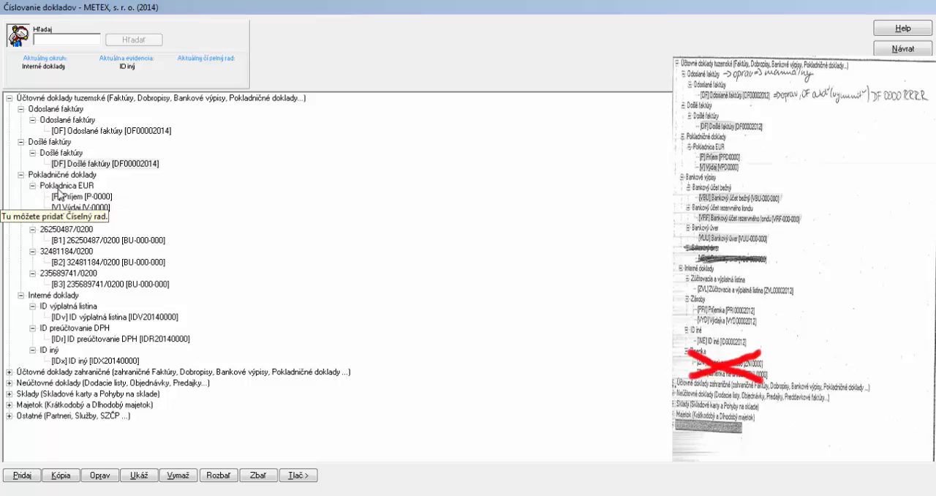
Open the Príjem number series of Pokladnica EUR for editing
left_click(60, 187)
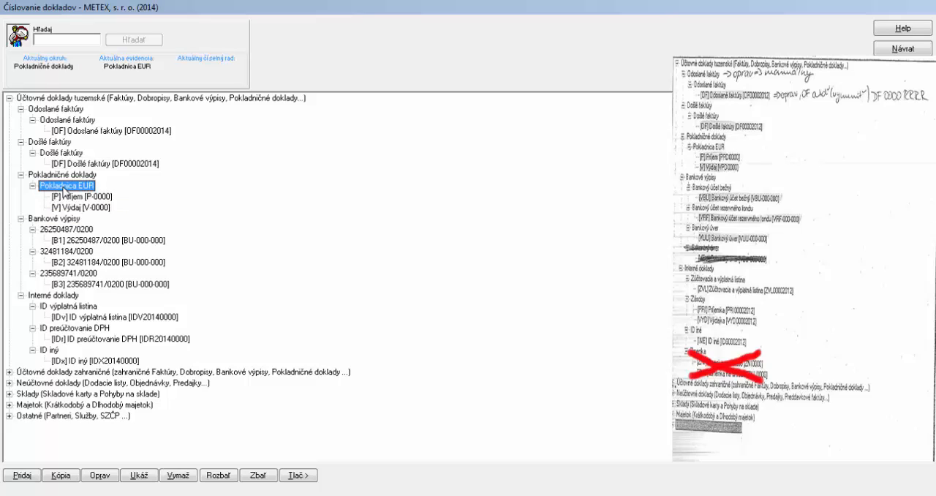
left_click(77, 198)
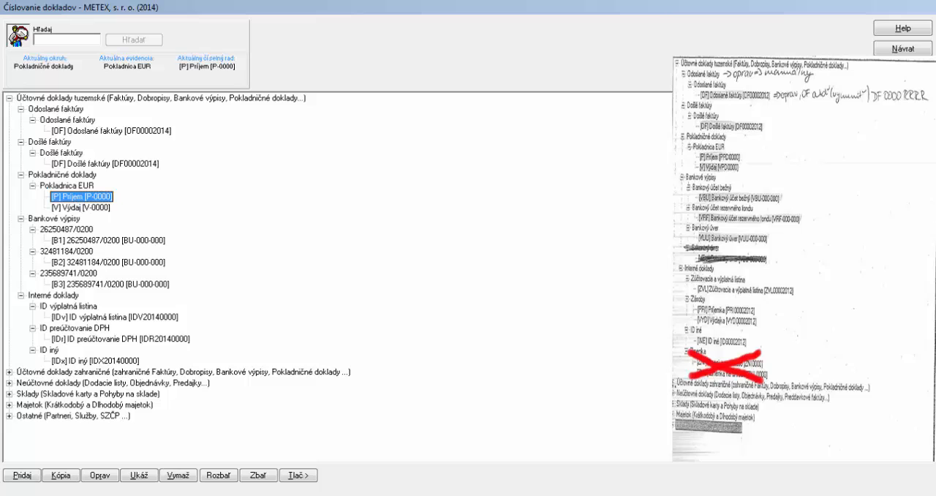
left_click(87, 483)
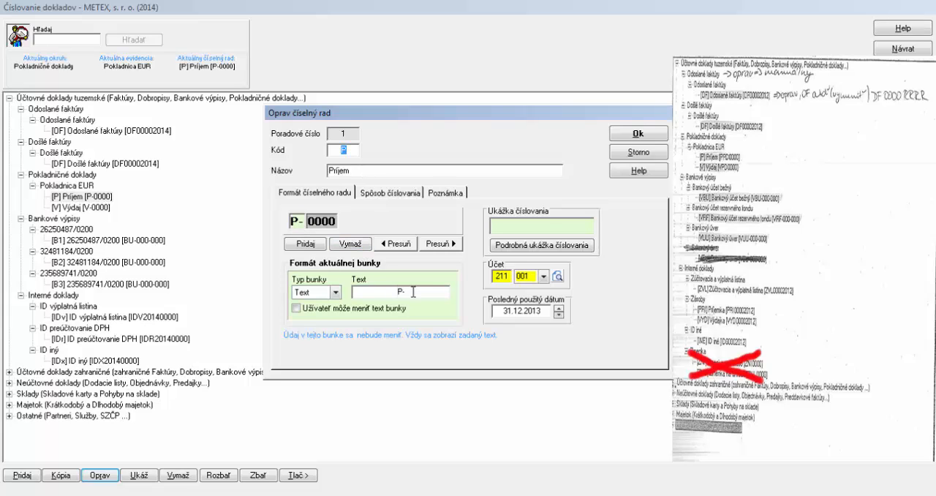
Set the text prefix of the Príjem number series of Pokladnica EUR to PPD and save it
double_click(413, 294)
type("PPD")
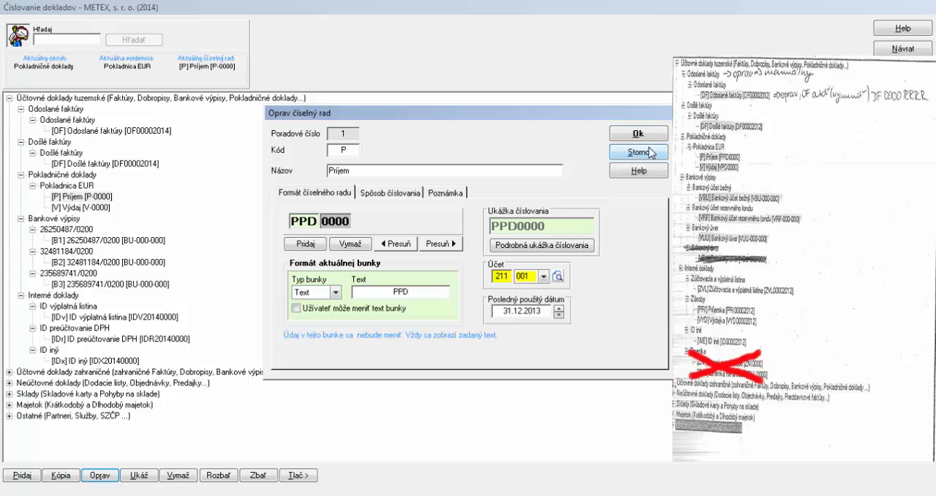
left_click(620, 133)
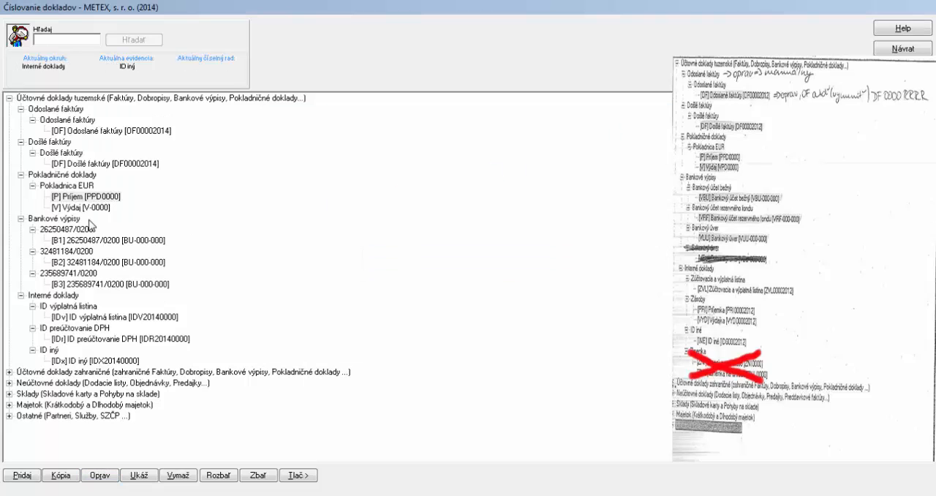
Change the text prefix of the Výdaj number series of Pokladnica EUR to VPD
left_click(80, 208)
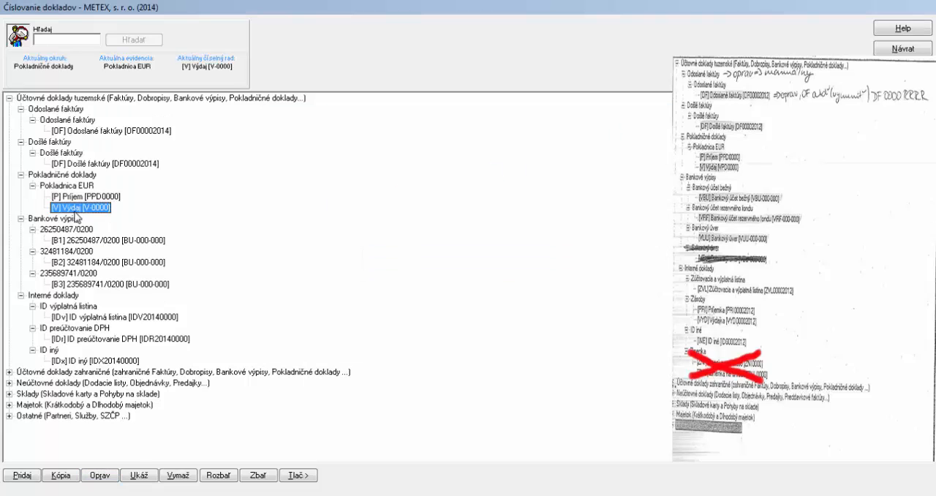
left_click(113, 476)
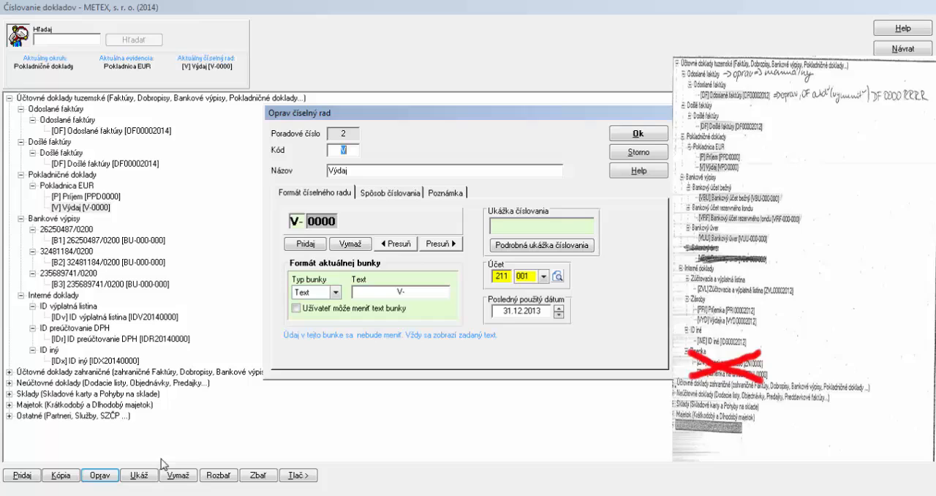
left_click(397, 291)
type("VPD")
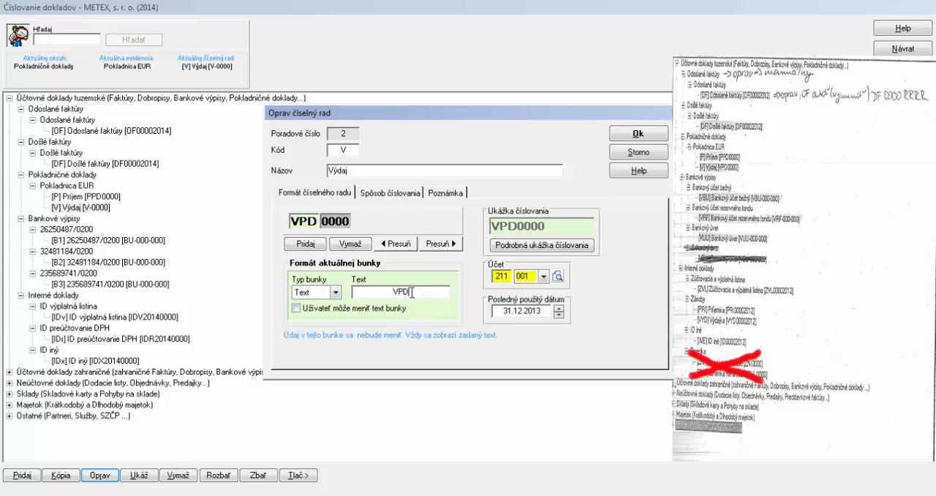
left_click(638, 135)
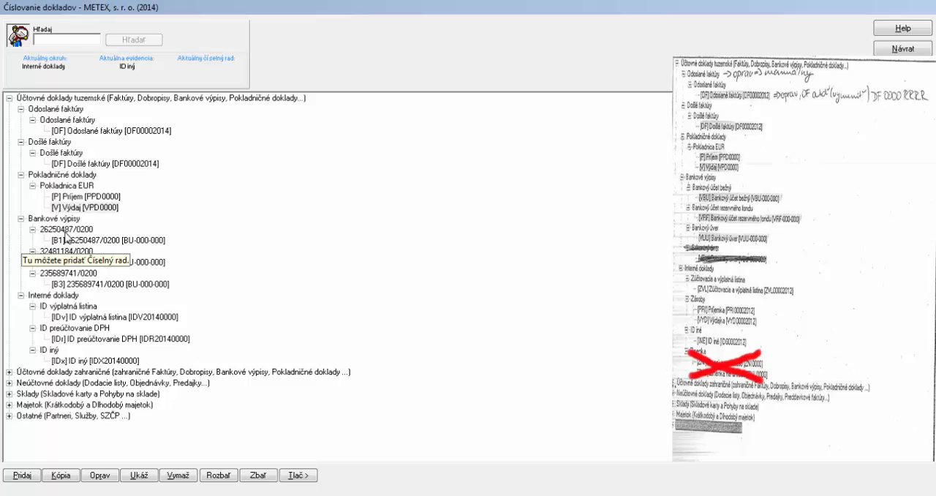
Change the first bank statement record's code to VBU and its name to Bankový účet bežný
left_click(66, 231)
left_click(99, 475)
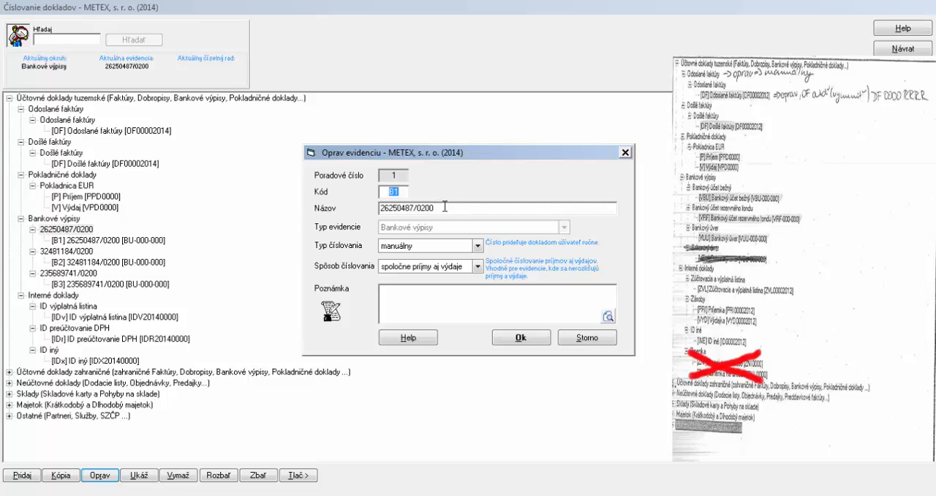
type("VBU")
left_click(448, 208)
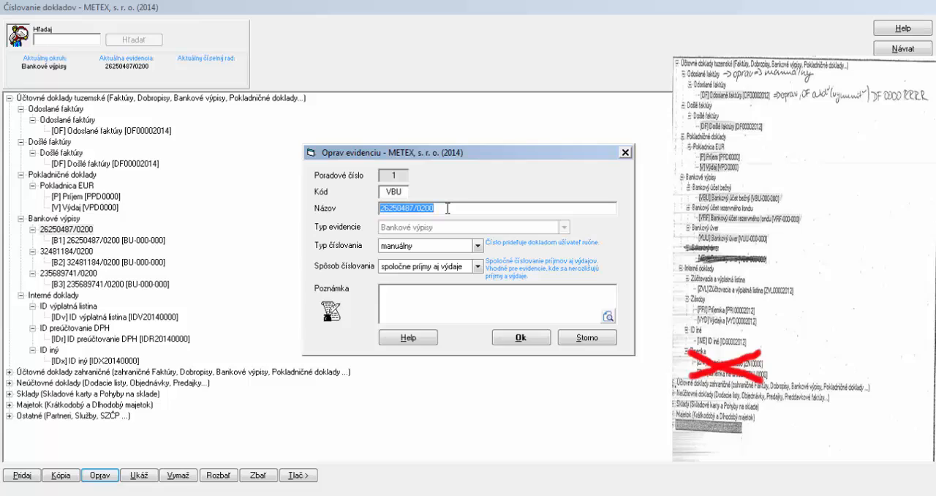
type("Bankový")
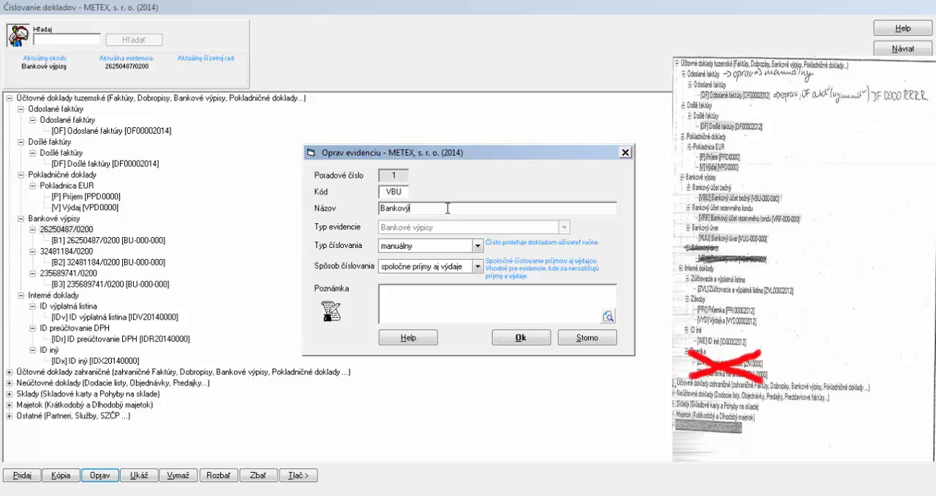
type(" účet bežný")
left_click(520, 339)
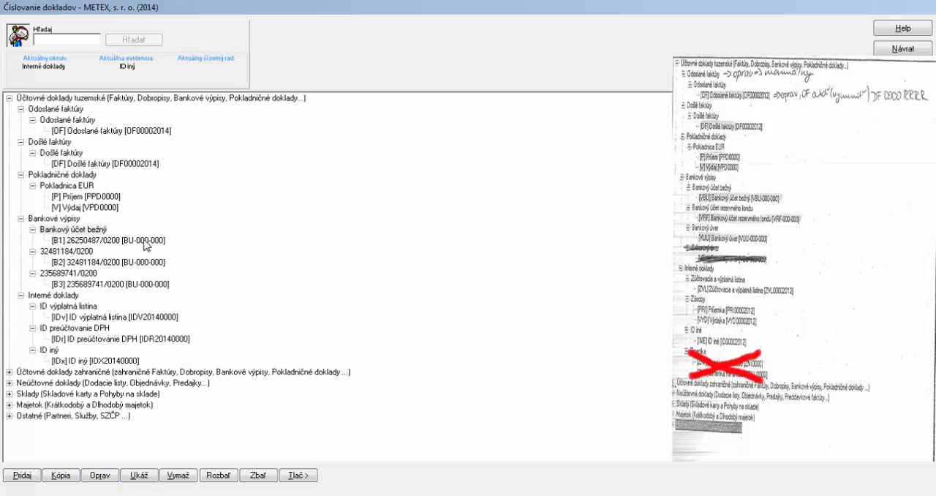
Edit the number series under Bankový účet bežný: code VBU, name Bankový účet bežný and text prefix VBU
left_click(144, 242)
left_click(100, 476)
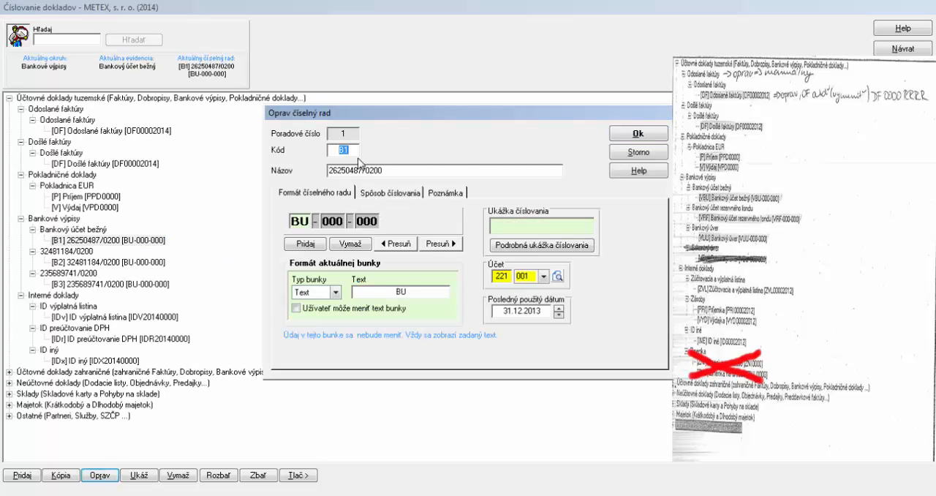
type("VBU")
left_click(398, 170)
double_click(383, 172)
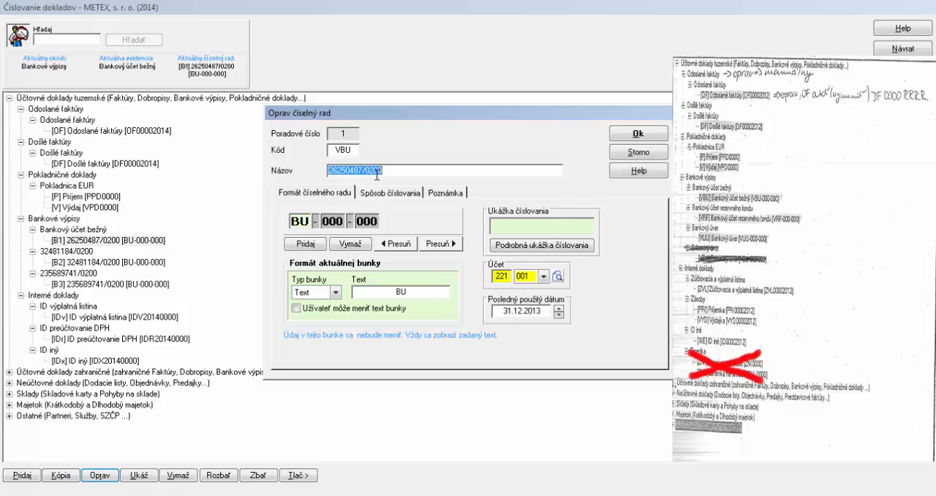
type("Bankový účet bežný")
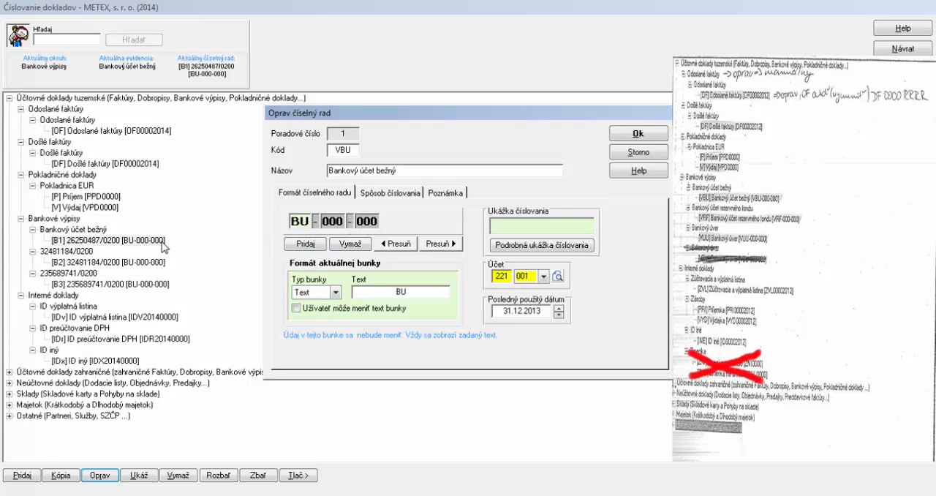
double_click(397, 291)
type("VBU")
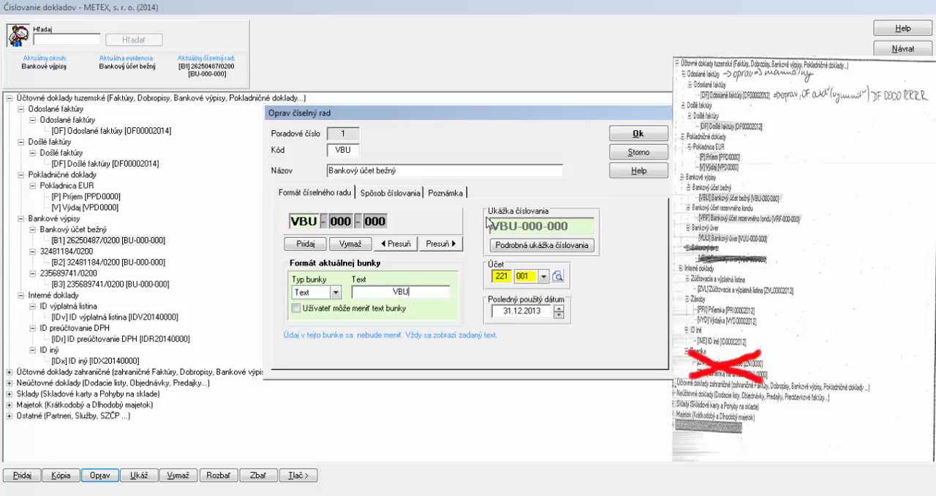
left_click(633, 133)
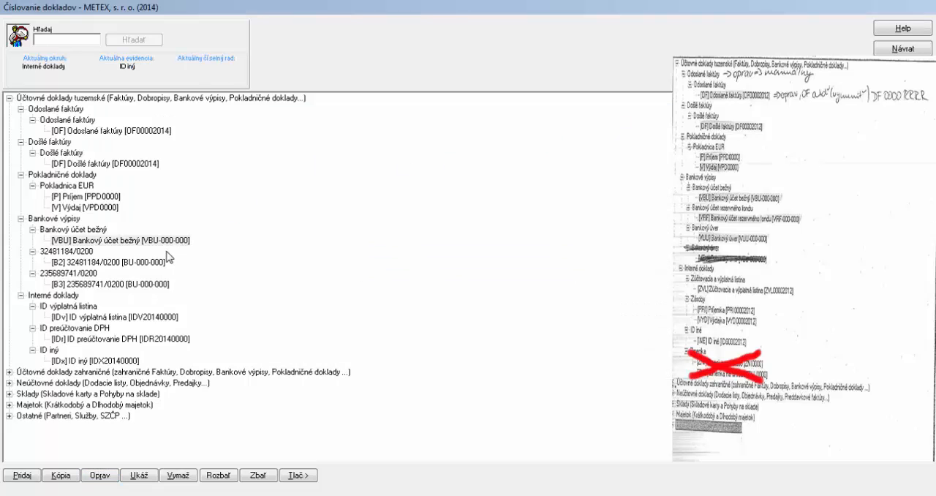
Change the second bank statement record's code to VRF and its name to Bankový účet rezervného fondu, copying the name for reuse
left_click(65, 253)
left_click(101, 475)
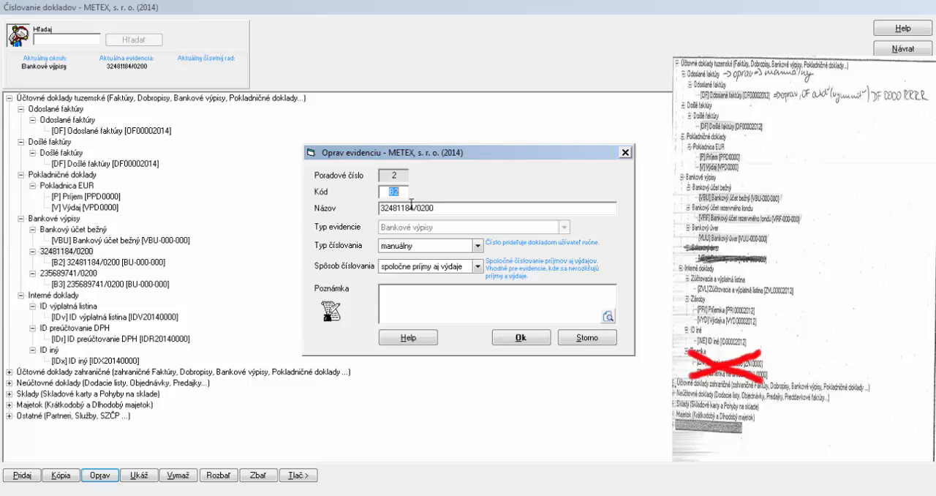
type("VRF")
key("Tab")
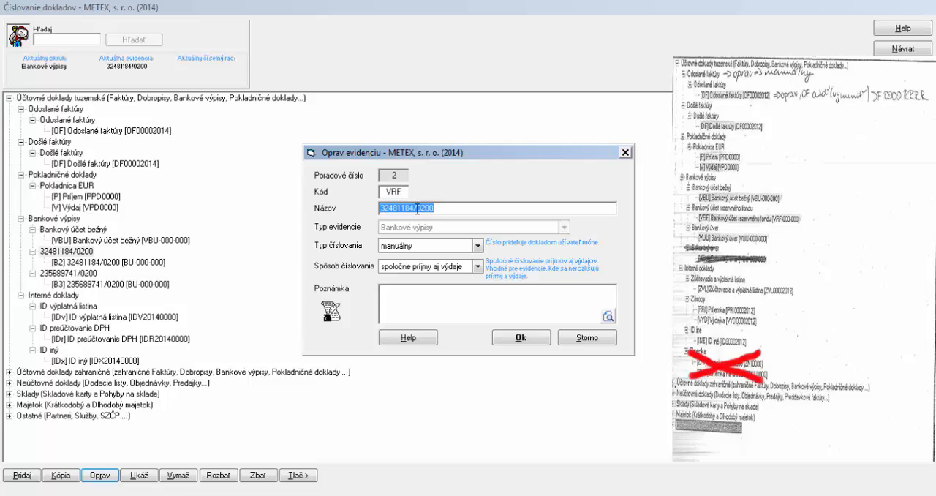
type("Bankový")
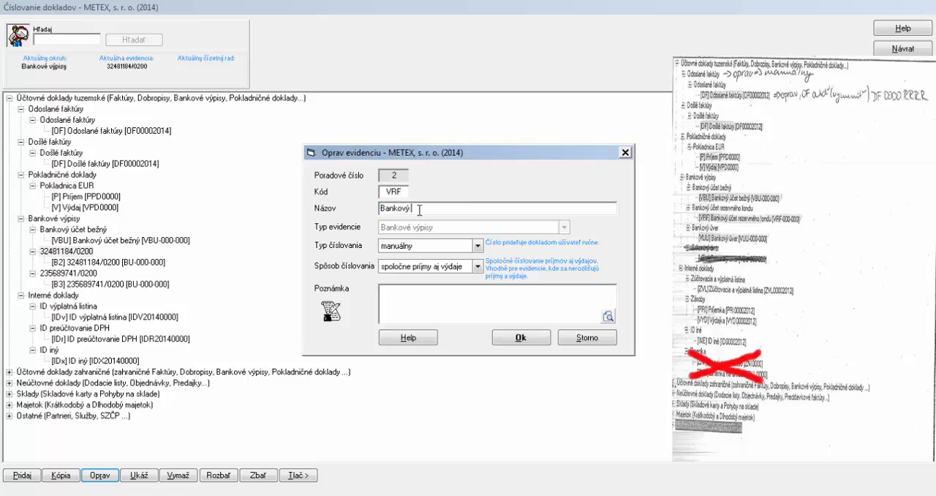
type(" účet rezervného fondu")
double_click(419, 210)
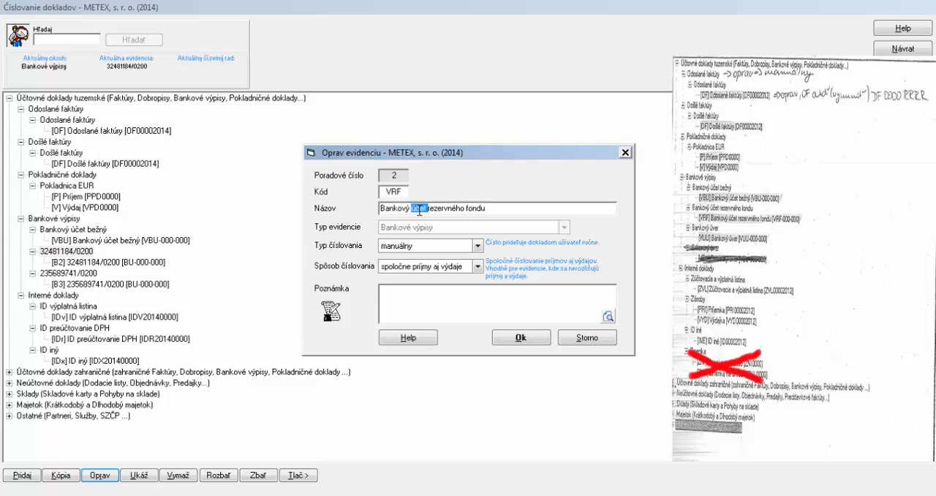
double_click(419, 211)
left_click(419, 210)
left_click_drag(508, 208, 213, 216)
key("ctrl+c")
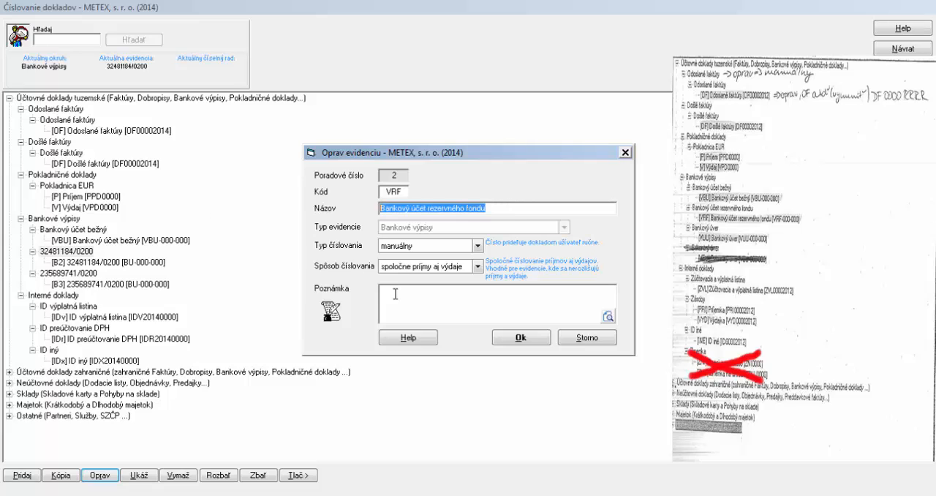
left_click(509, 338)
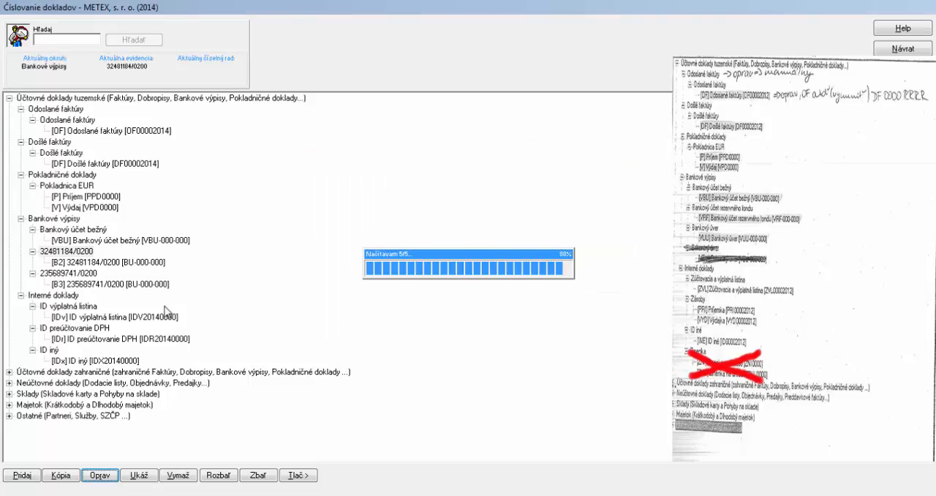
Edit the number series under Bankový účet rezervného fondu: paste the copied name, and set the code and text prefix to VRF
left_click(113, 476)
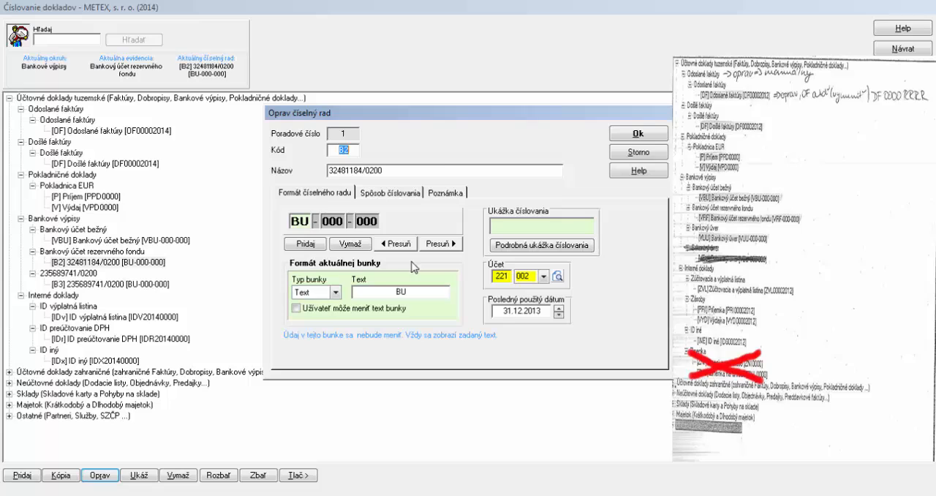
double_click(382, 170)
key("ctrl+v")
left_click(355, 148)
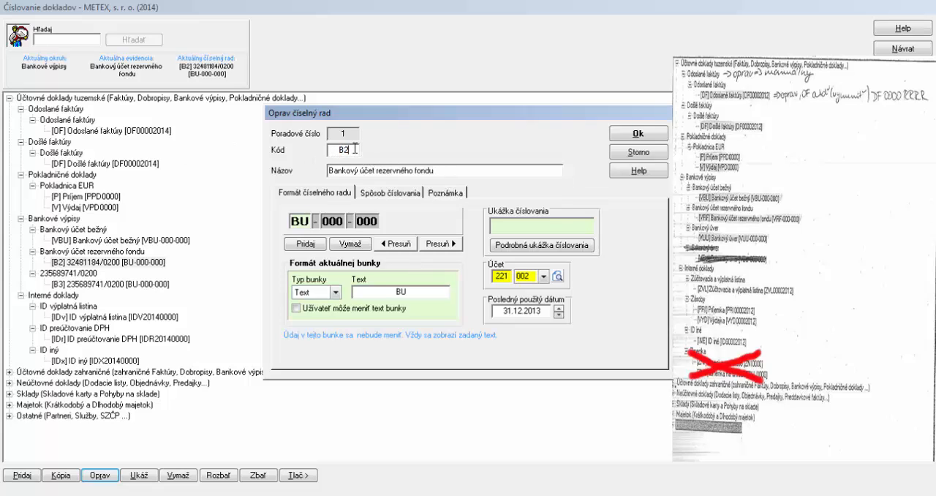
double_click(355, 148)
type("VRF")
double_click(401, 291)
type("VRF")
left_click(618, 132)
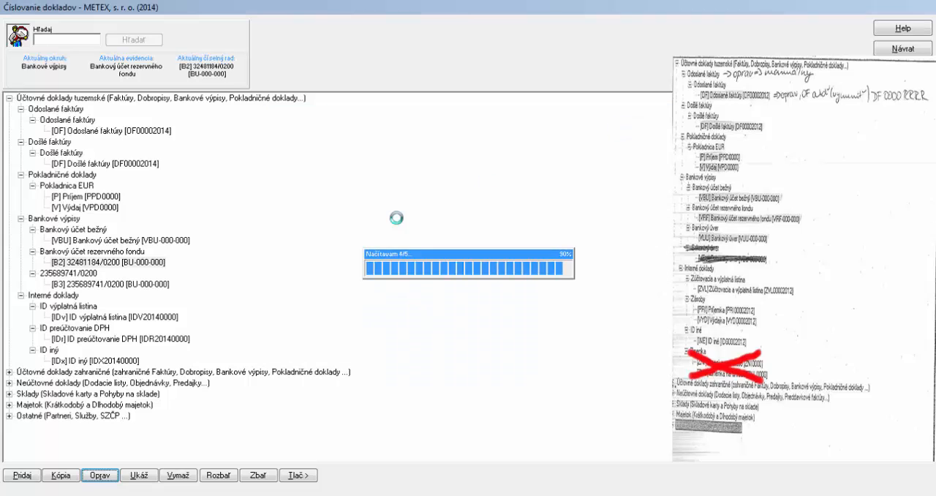
Change the third bank statement record's code to VUU and its name to Bankový úver, copying the name for reuse
left_click(87, 273)
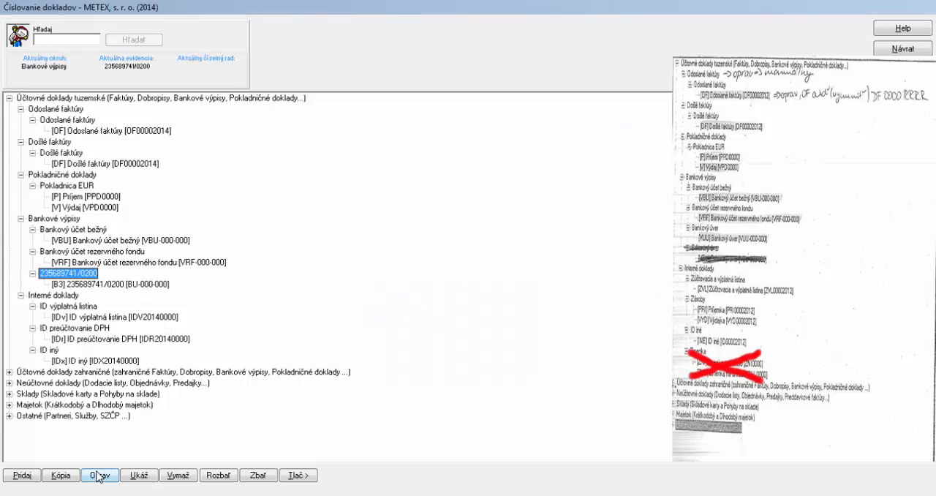
left_click(99, 475)
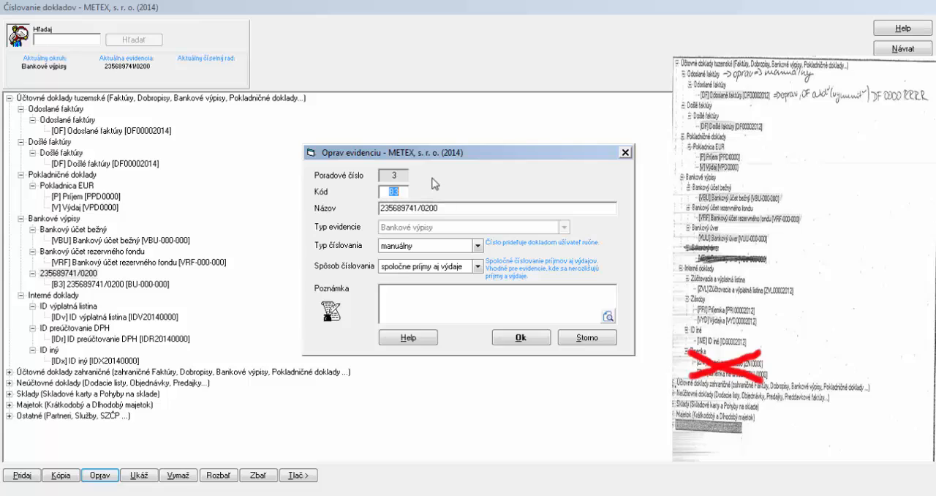
type("VUU")
key("Tab")
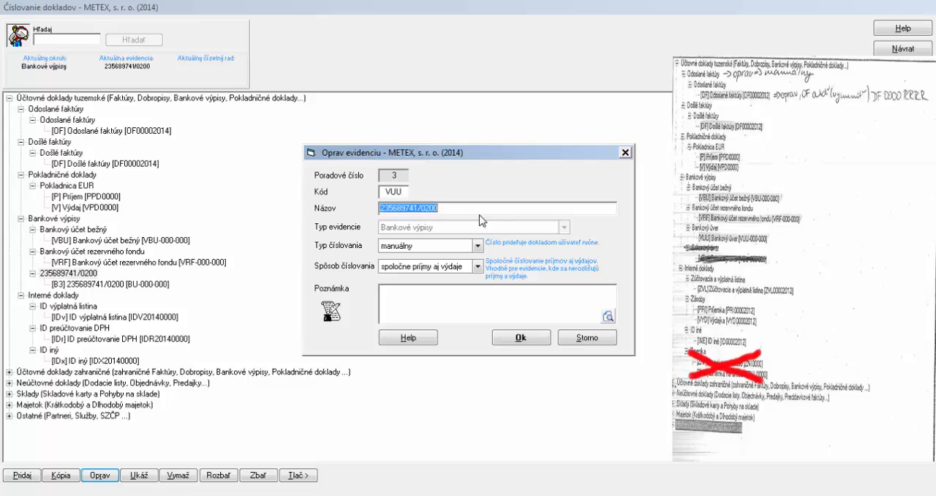
type("Bankový")
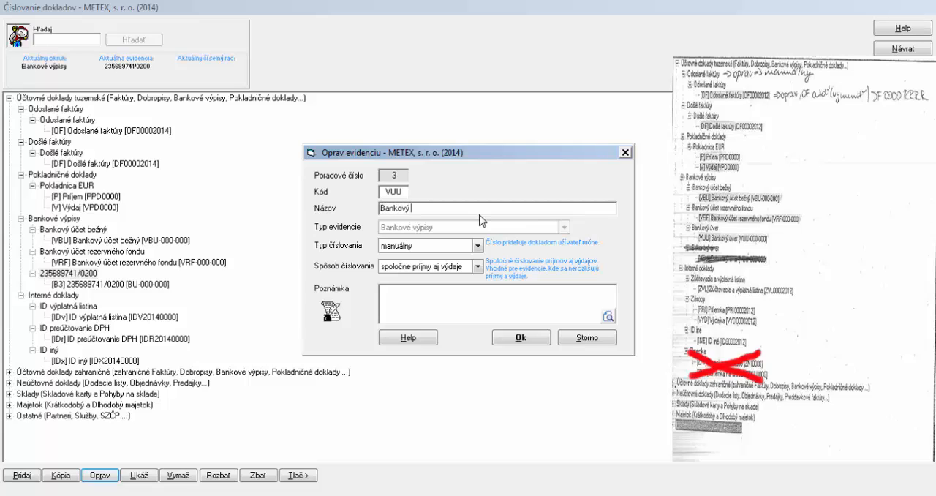
type(" úver")
left_click_drag(480, 209, 202, 213)
key("ctrl+c")
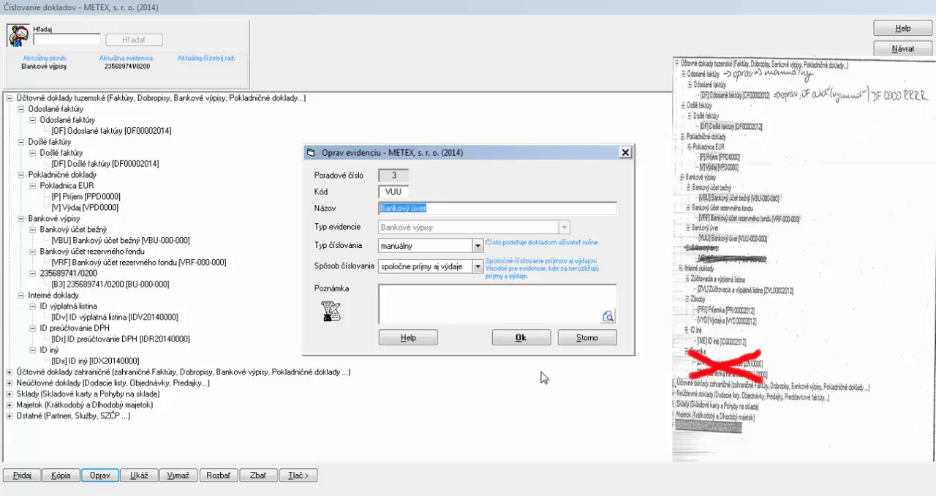
left_click(540, 339)
Edit the number series under Bankový úver: code VUU, name Bankový úver and text prefix VUU, saving it with account 461
left_click(109, 283)
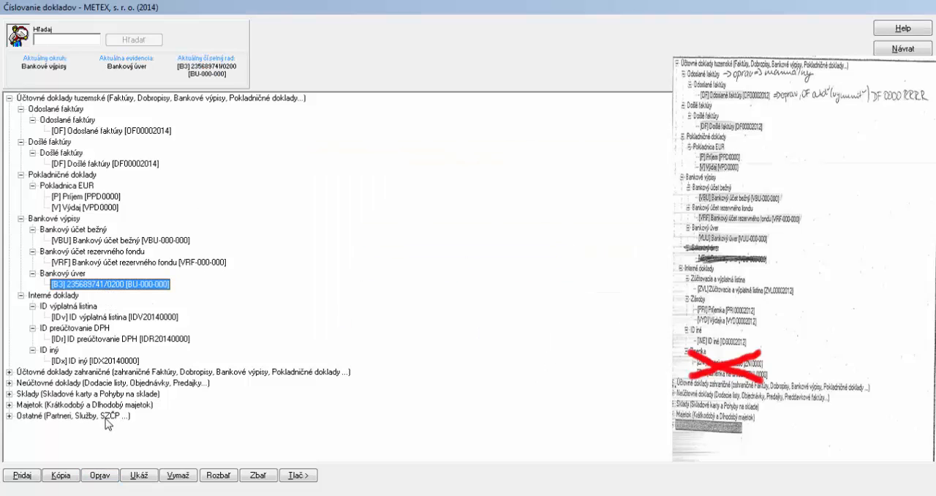
left_click(99, 475)
type("VUU")
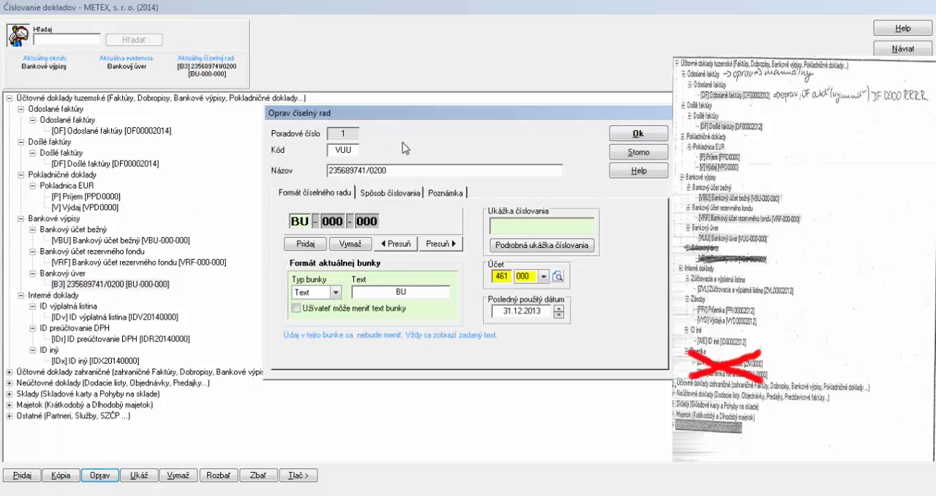
left_click_drag(400, 170, 308, 172)
key("ctrl+v")
double_click(402, 292)
type("V")
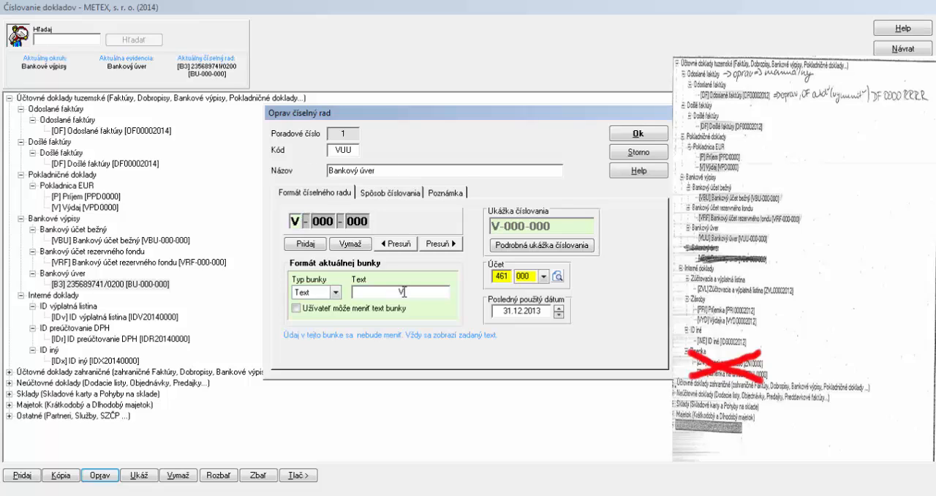
type("UU")
left_click(637, 136)
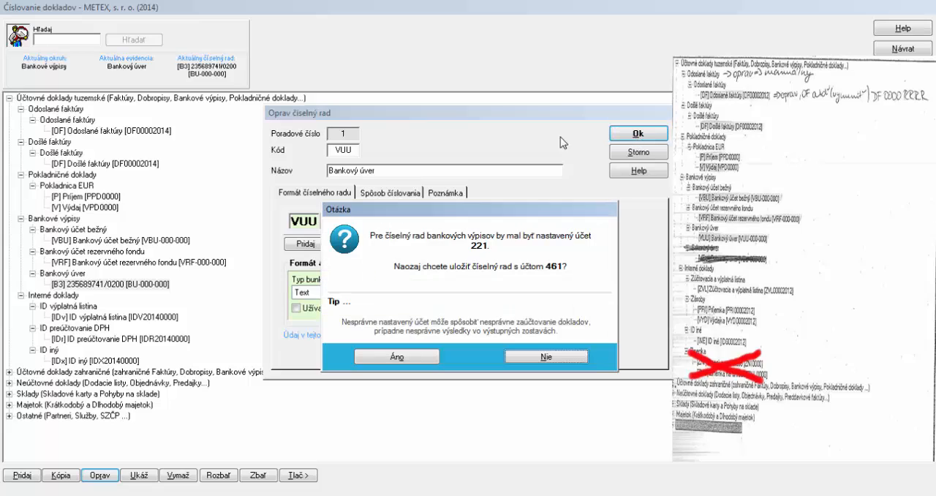
left_click(418, 352)
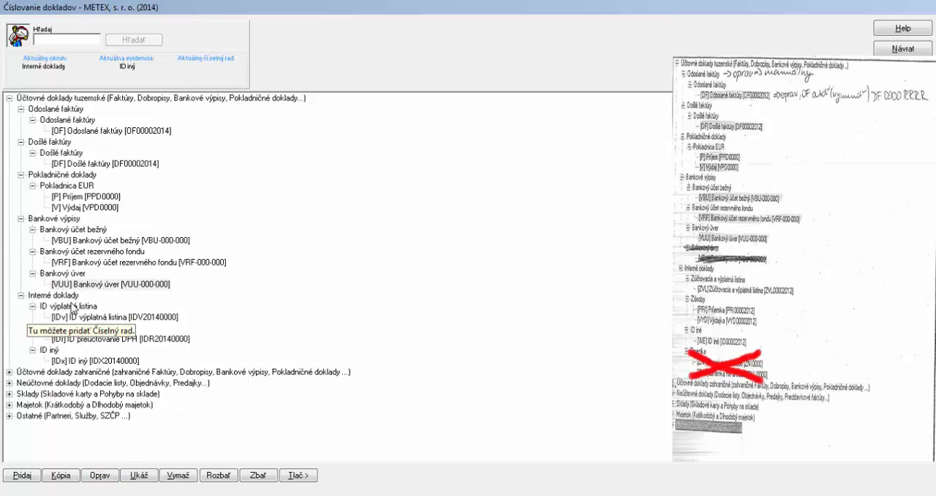
Change the ID výplatná listina record's code to ZVL and its name to Zúčtovacia a výplatná listina, copying the name for reuse
left_click(70, 306)
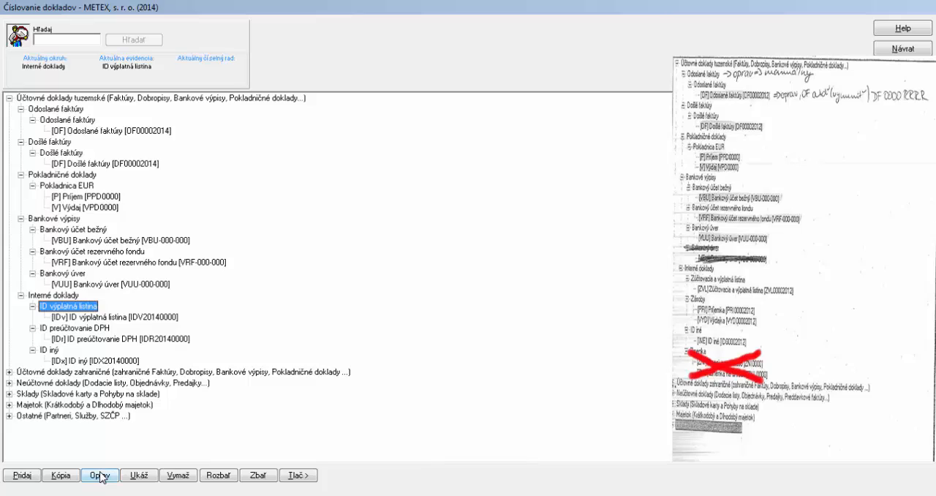
left_click(100, 475)
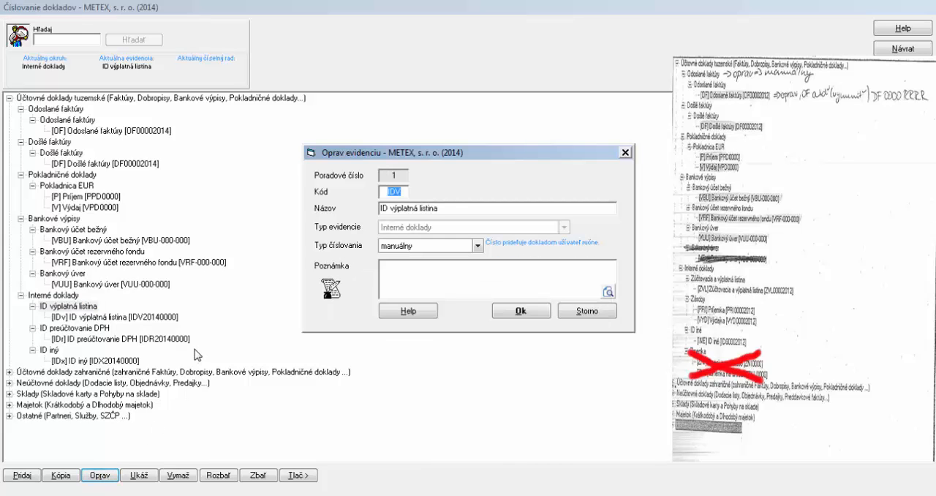
type("ZVL")
left_click(468, 208)
double_click(383, 209)
type("Zúčtovac")
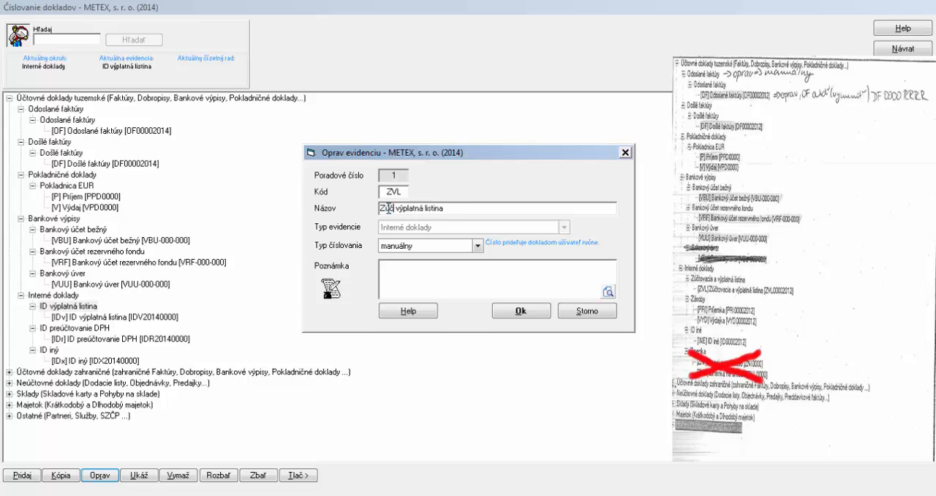
type("ia a")
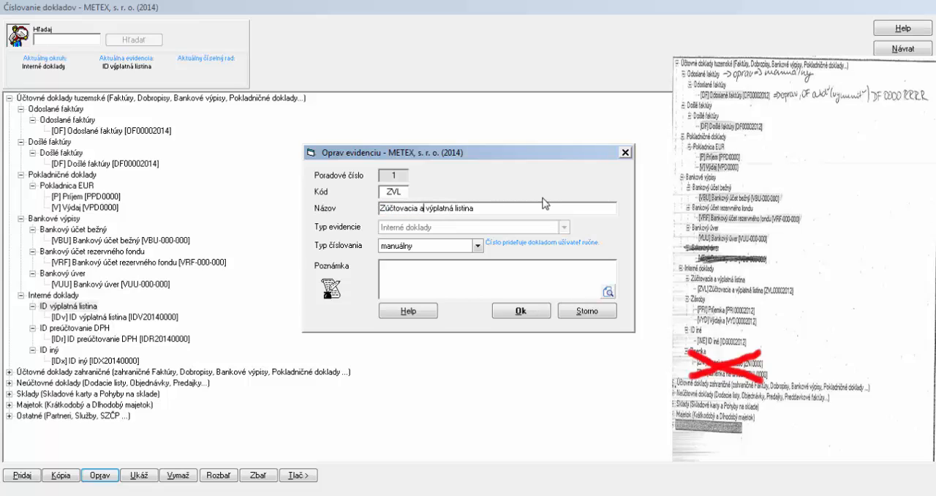
triple_click(492, 208)
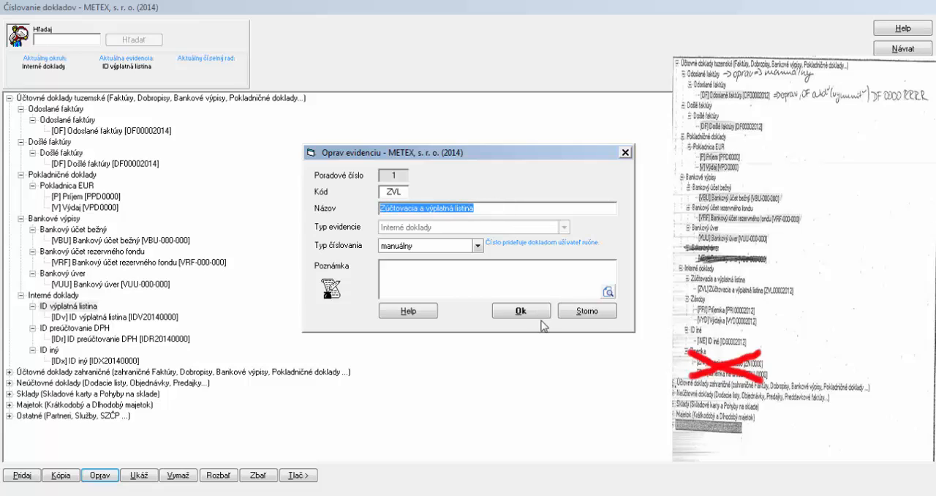
left_click(519, 312)
Edit the number series under Zúčtovacia a výplatná listina: paste the copied name and set the code to ZVL
left_click(101, 318)
left_click(100, 475)
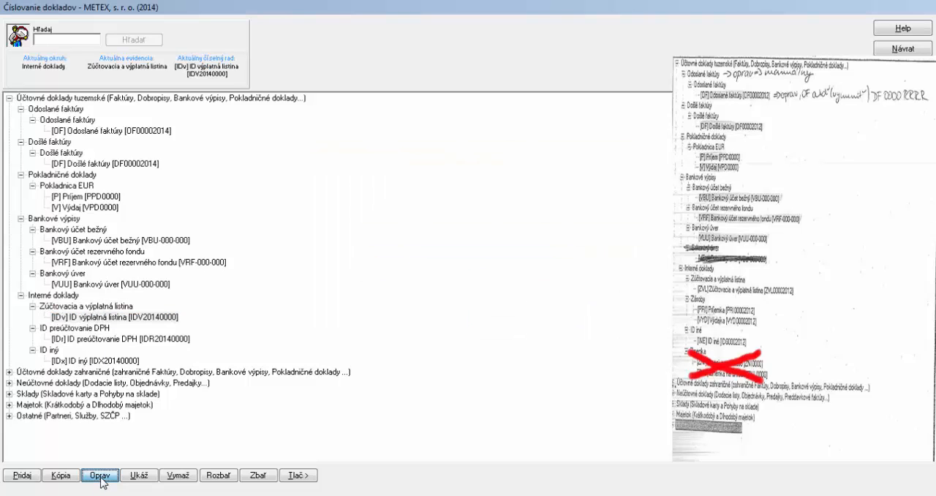
left_click(400, 171)
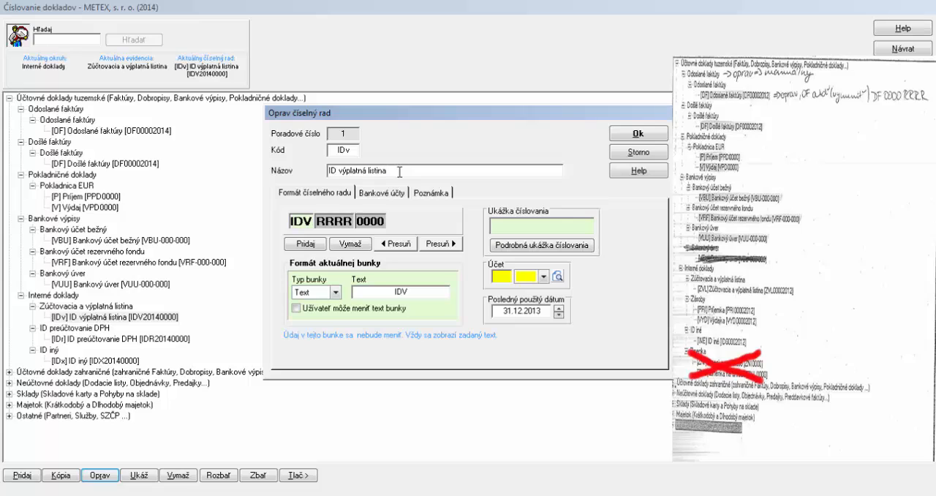
left_click_drag(400, 171, 351, 149)
type("Zúčtovacia a výplatná listina")
type("ZVL")
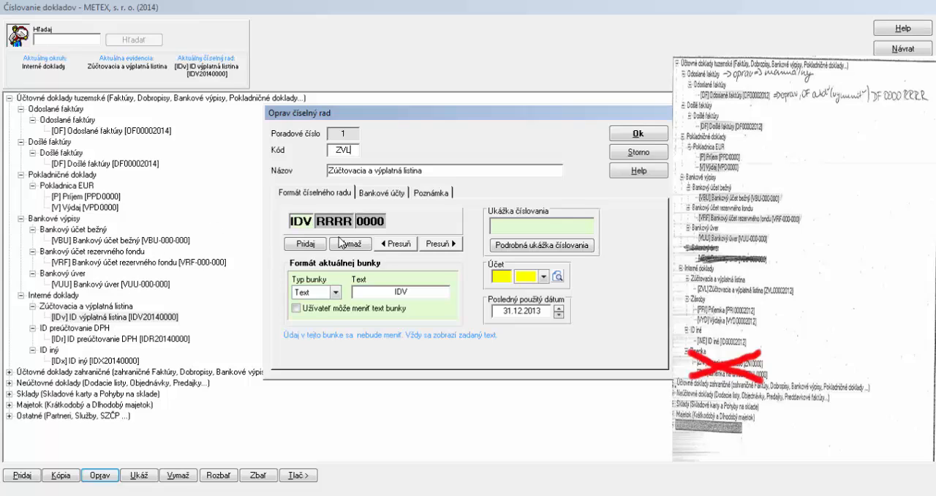
Set this series' text prefix to ZVL, move the year RRRR after the 0000 counter, and save the series
double_click(408, 289)
type("ZVL")
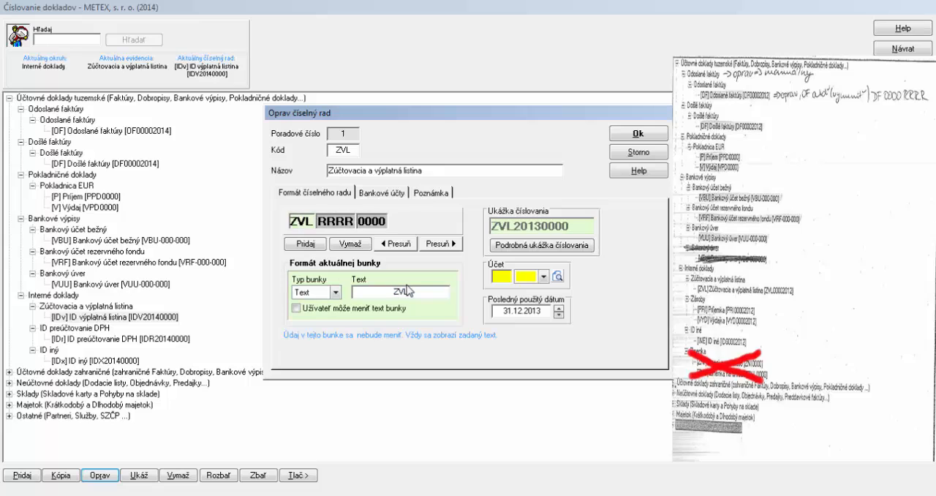
left_click(347, 223)
left_click(433, 243)
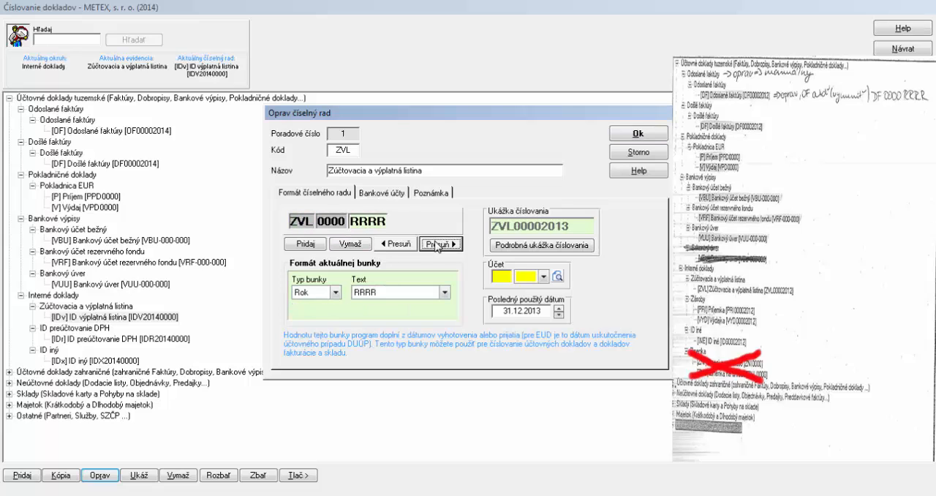
left_click(653, 131)
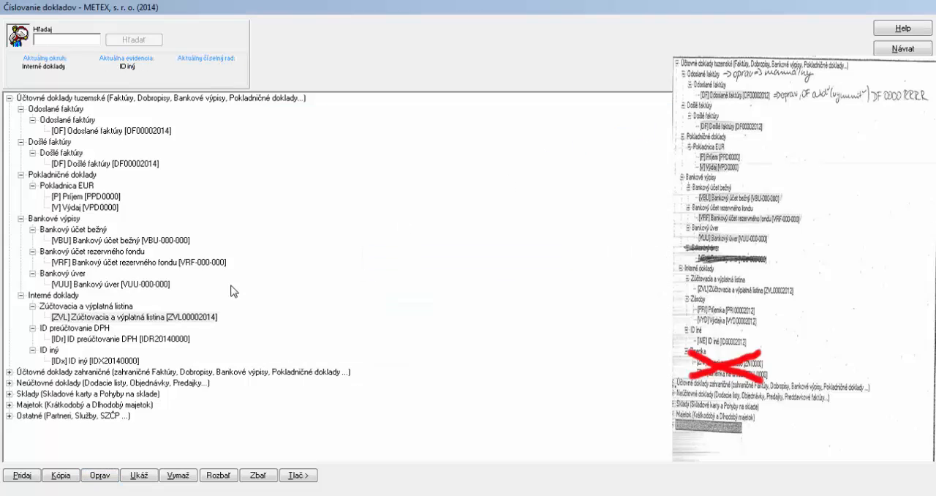
Change the ID preúčtovanie DPH record's code to ZAS and its name to Zásoby, saving the record
left_click(89, 329)
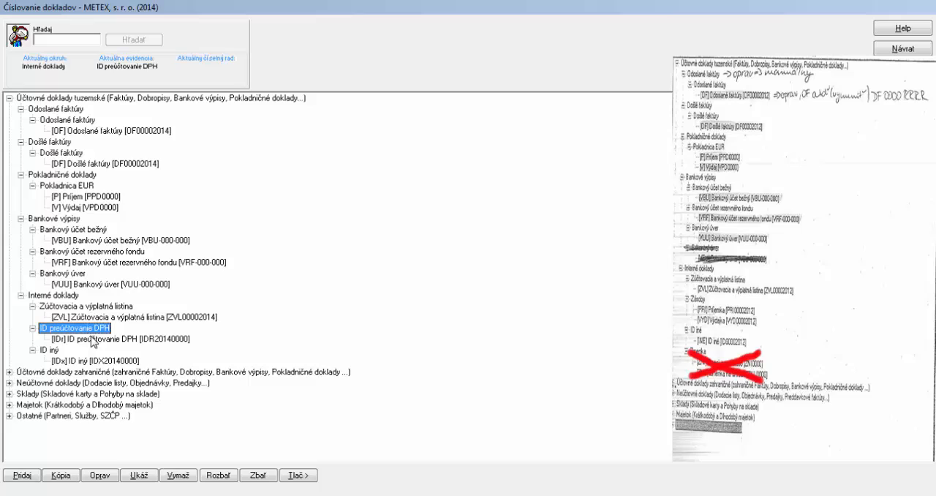
left_click(100, 475)
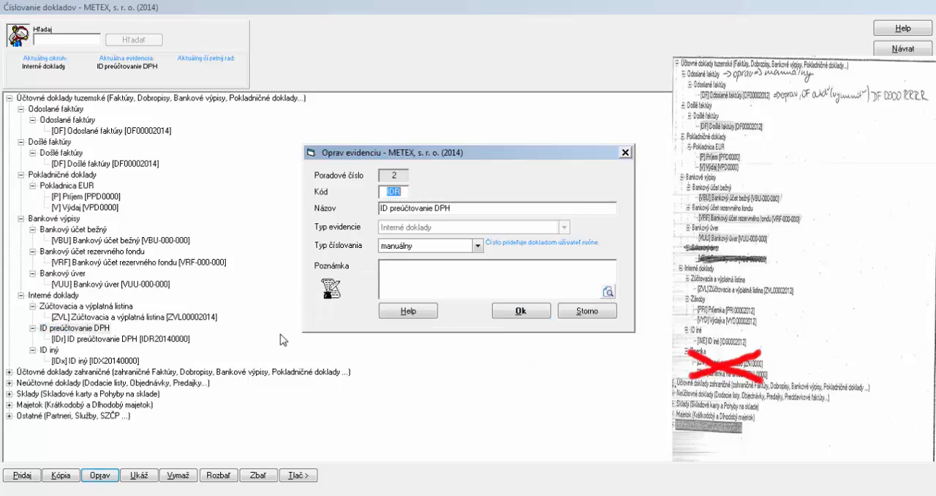
type("ZAS")
mouse_move(377, 208)
left_mouse_down()
mouse_move(469, 207)
mouse_move(361, 203)
left_mouse_up()
type("Zásoby")
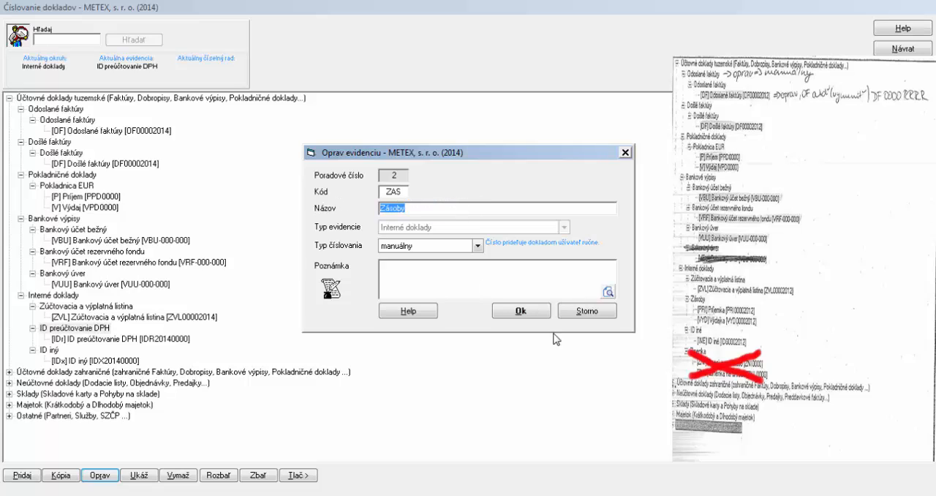
left_click(536, 313)
Edit the number series under Zásoby, setting its code to PRI and its name to Príjemka
left_click(117, 340)
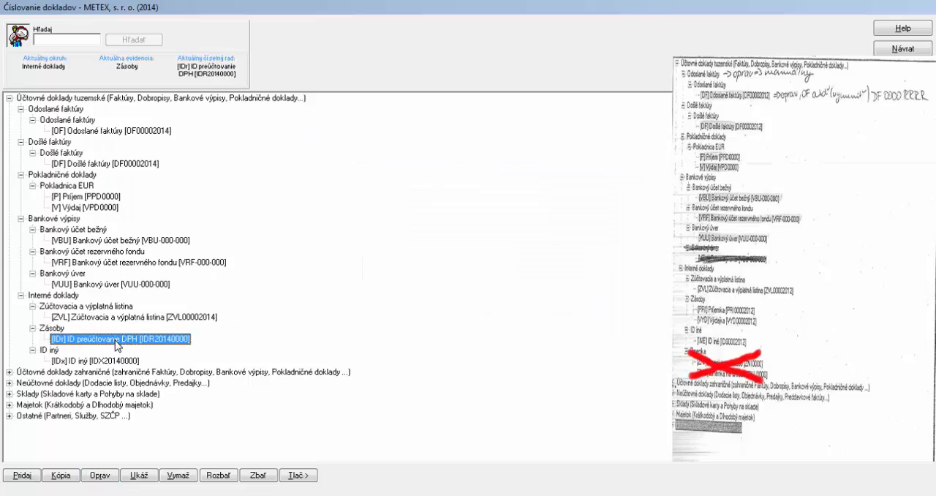
left_click(113, 475)
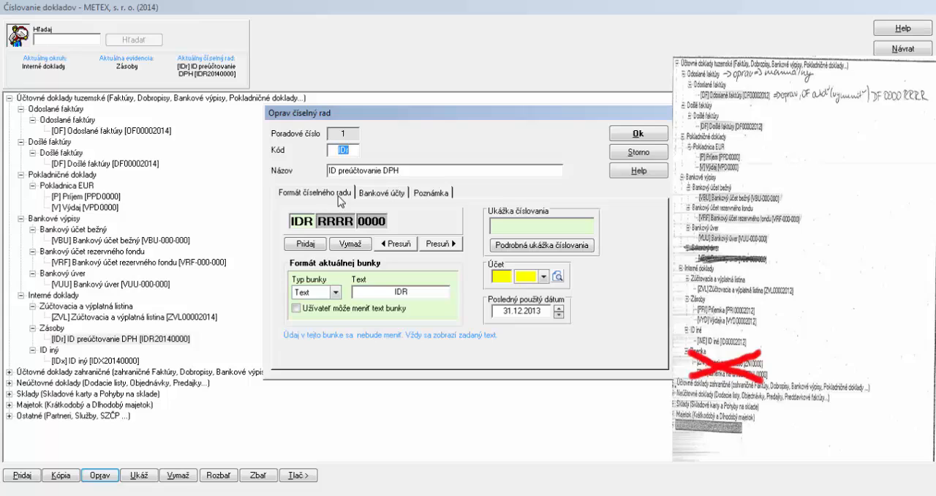
type("PRI")
left_click_drag(328, 170, 411, 161)
type("Pr")
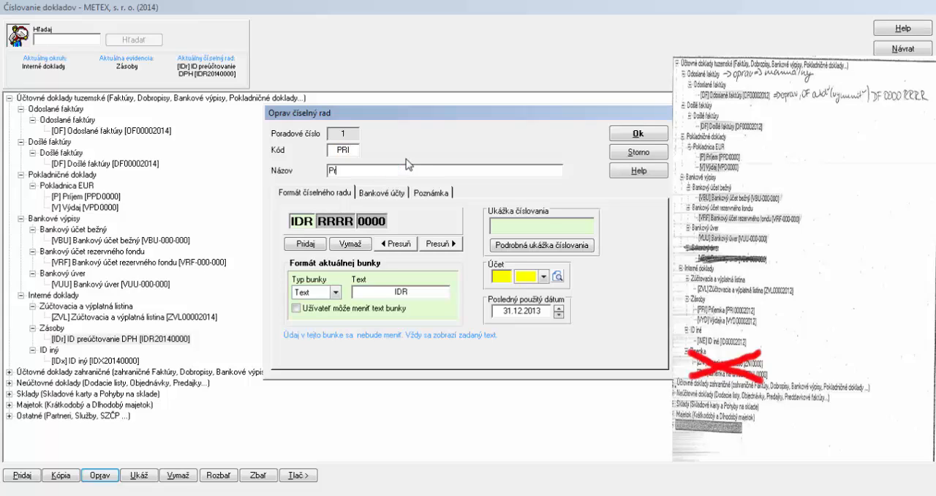
type("íjemka")
Set the Príjemka series' text prefix to PRI, move the year RRRR behind the 0000 counter, and save
double_click(419, 294)
type("PRI")
left_click(327, 222)
left_click(437, 244)
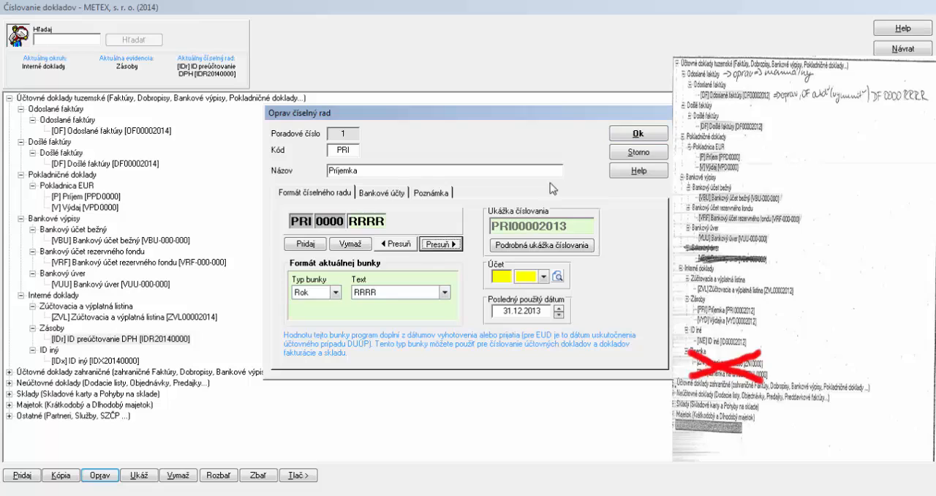
left_click(639, 134)
Copy the Príjemka number series as a new series with code VYD, name Výdajka and text prefix VYD
left_click(94, 340)
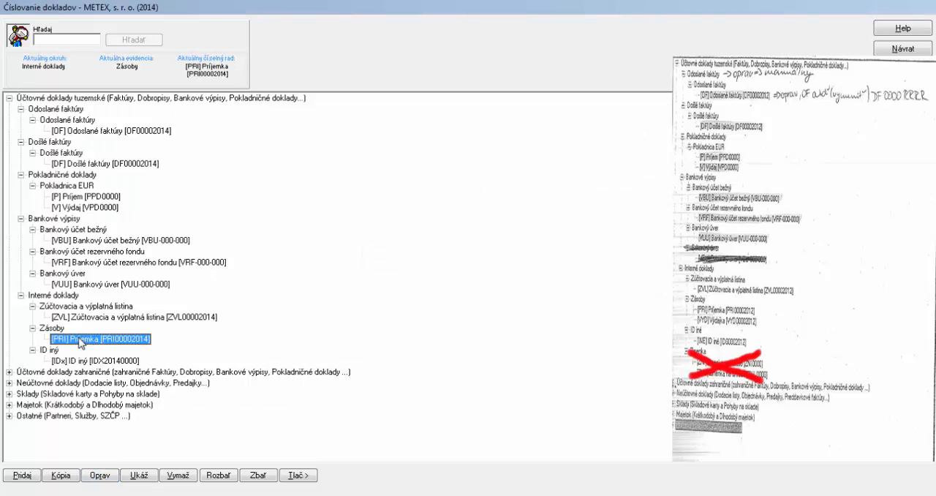
left_click(61, 477)
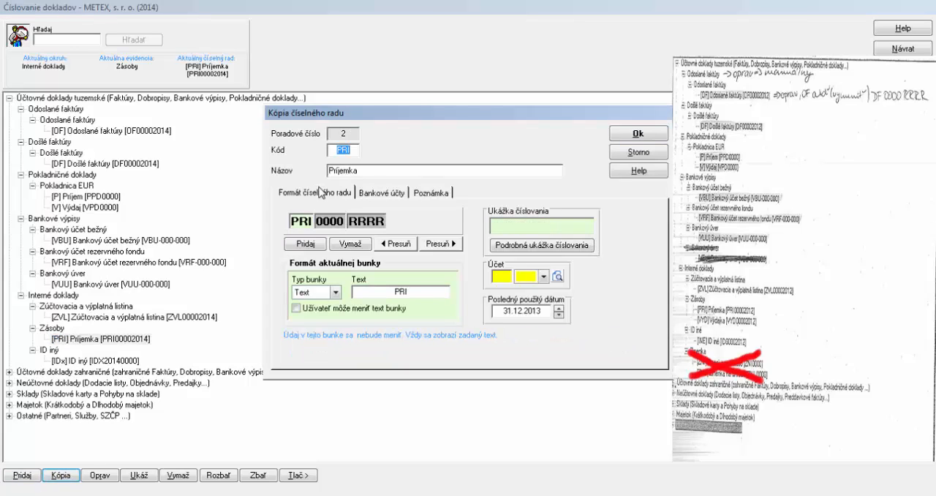
type("VYD")
double_click(361, 169)
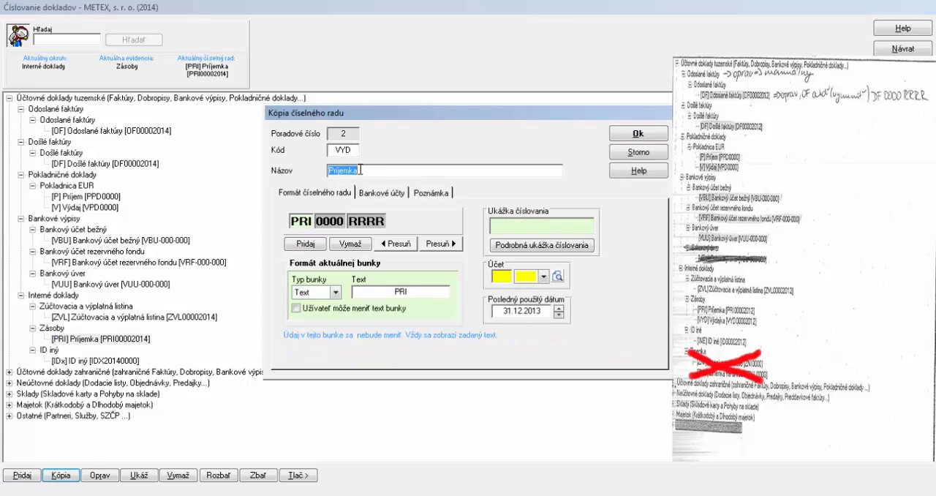
type("Výdajka")
double_click(401, 291)
type("VYD")
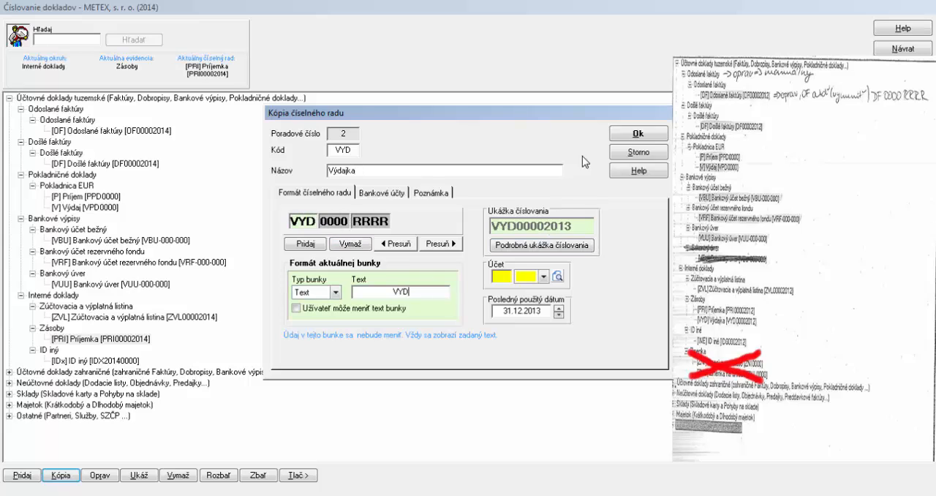
left_click(623, 136)
left_click(74, 351)
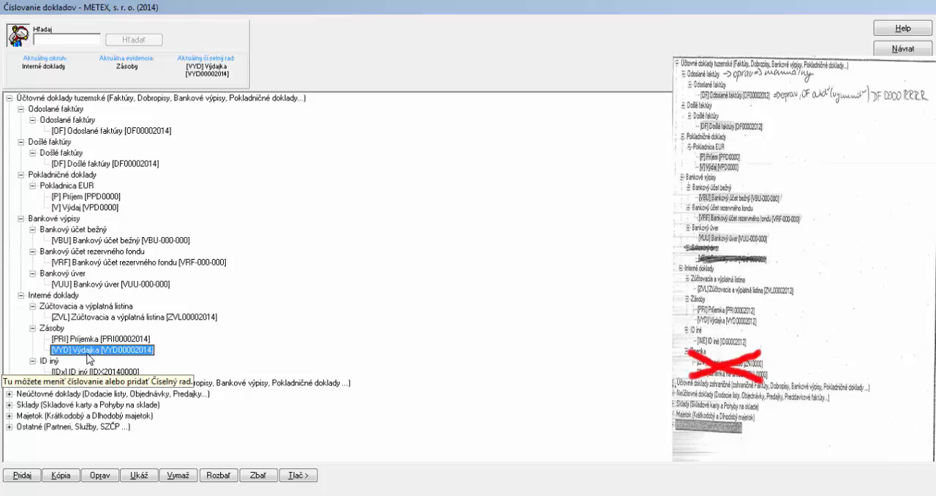
Change the ID iný record's name to ID iné and its code to INE, saving the record
left_click(51, 362)
left_click(94, 476)
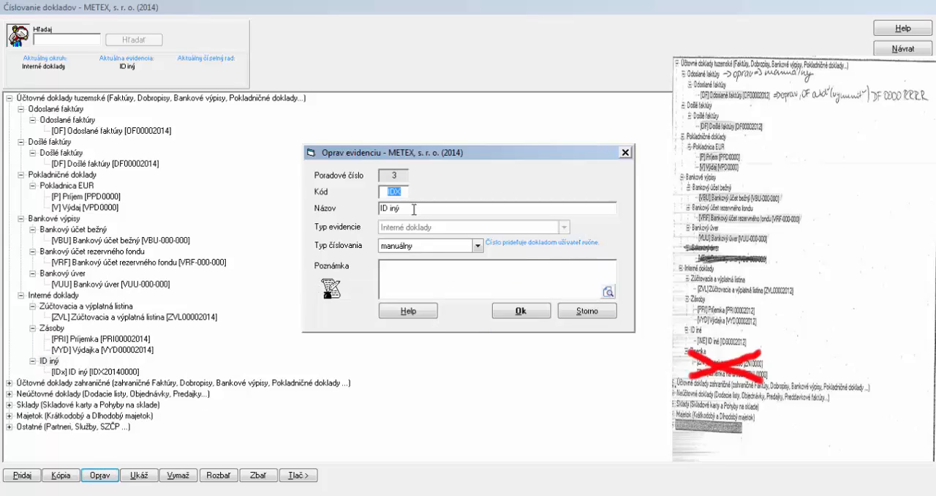
type("IDX")
key("Tab")
left_click(418, 207)
key("BackSpace")
type("é")
left_click_drag(374, 194, 407, 189)
type("INE")
left_click(502, 313)
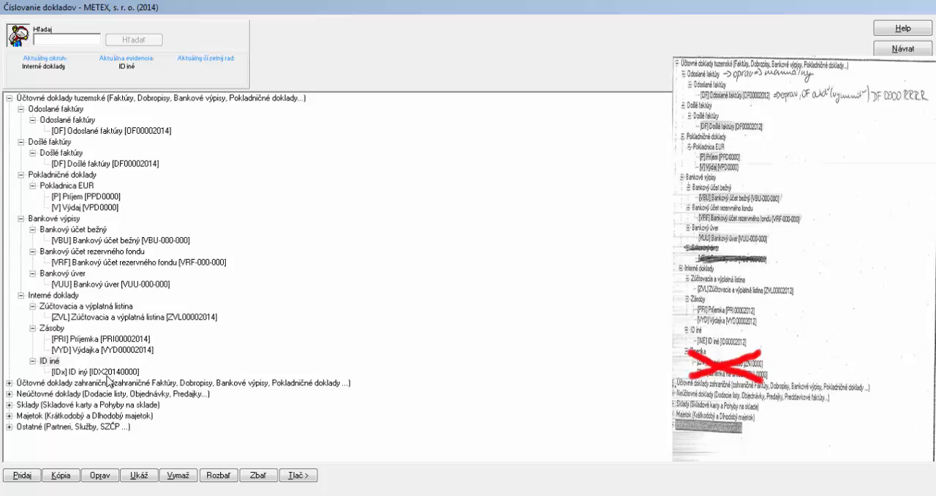
Edit the number series under ID iné, setting its code to INE and its name to ID iné
left_click(109, 371)
left_click(108, 479)
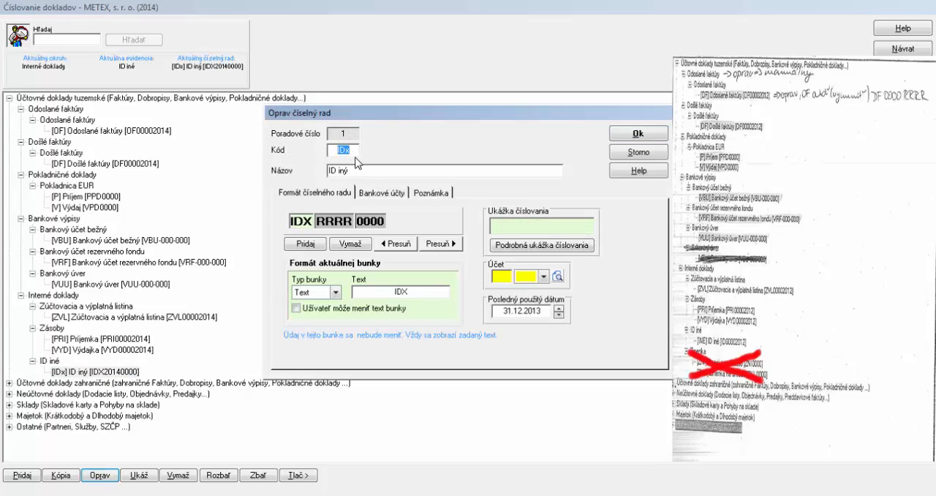
left_click(356, 169)
left_click(357, 169)
key("BackSpace")
type("é")
Set the ID iné series' text prefix to ID, move the year RRRR after the 0000 counter, and save
double_click(402, 291)
type("INE")
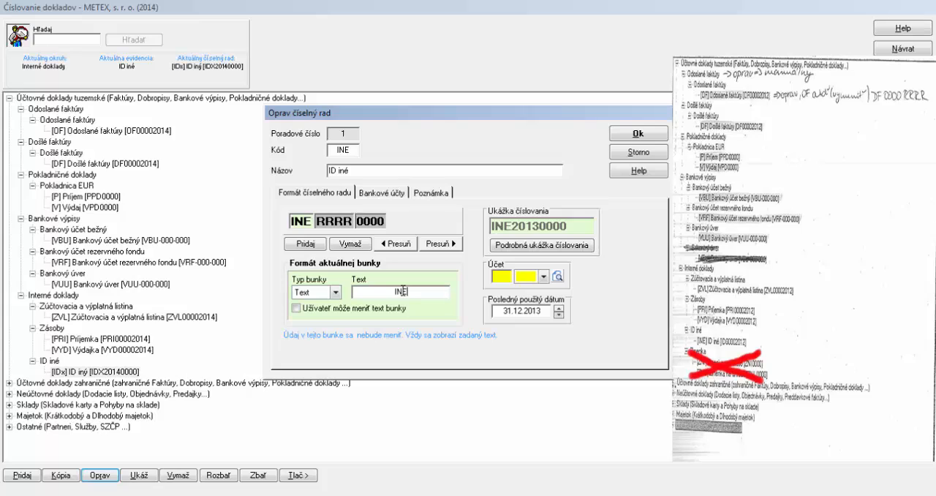
key("BackSpace")
key("BackSpace")
type("D")
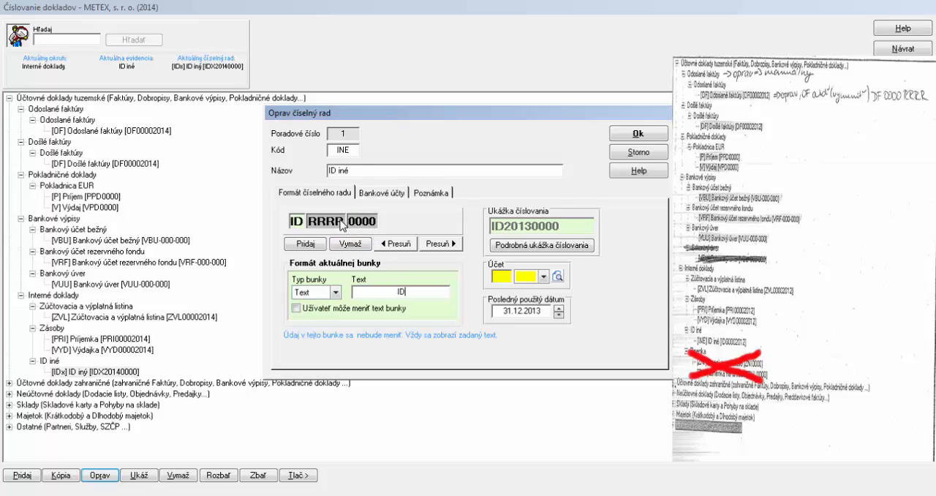
left_click(342, 221)
left_click(441, 243)
left_click(633, 139)
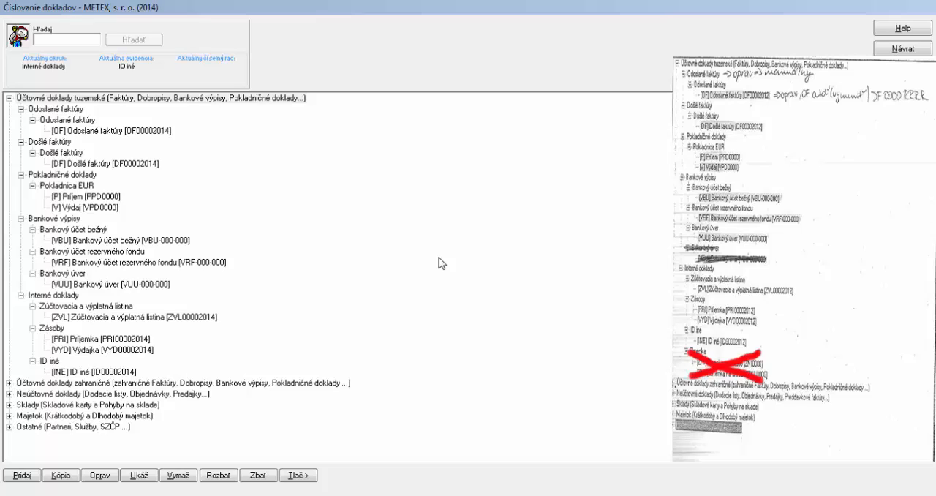
Set the numbering type of the foreign internal documents record (zahraničné Interné doklady) to manuálny and leave document numbering
left_click(7, 383)
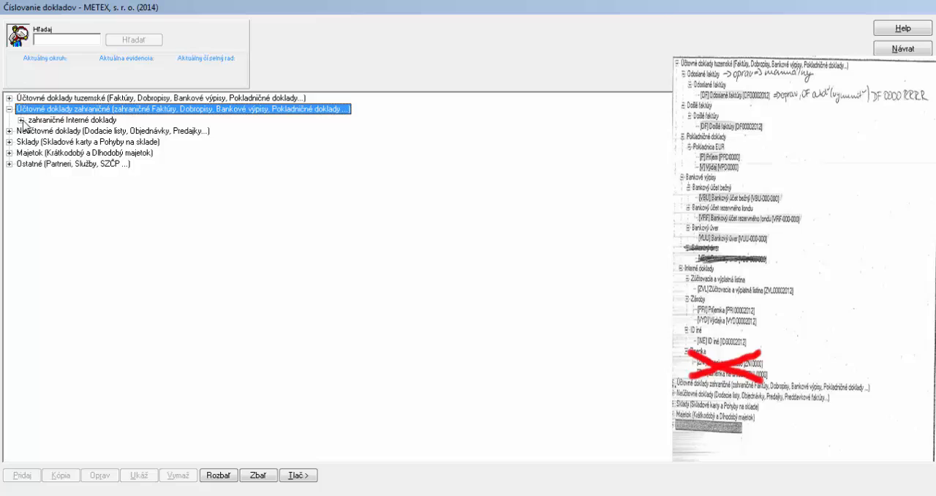
left_click(25, 120)
double_click(44, 131)
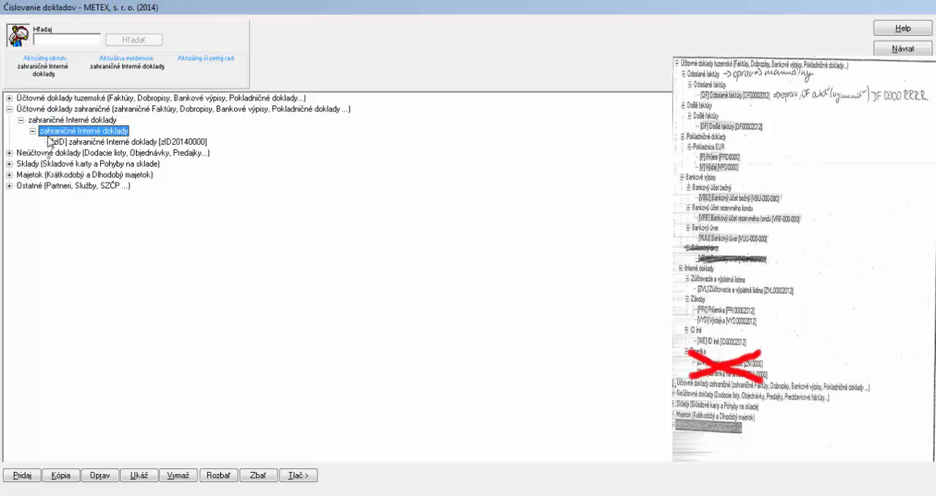
left_click(95, 475)
left_click(426, 245)
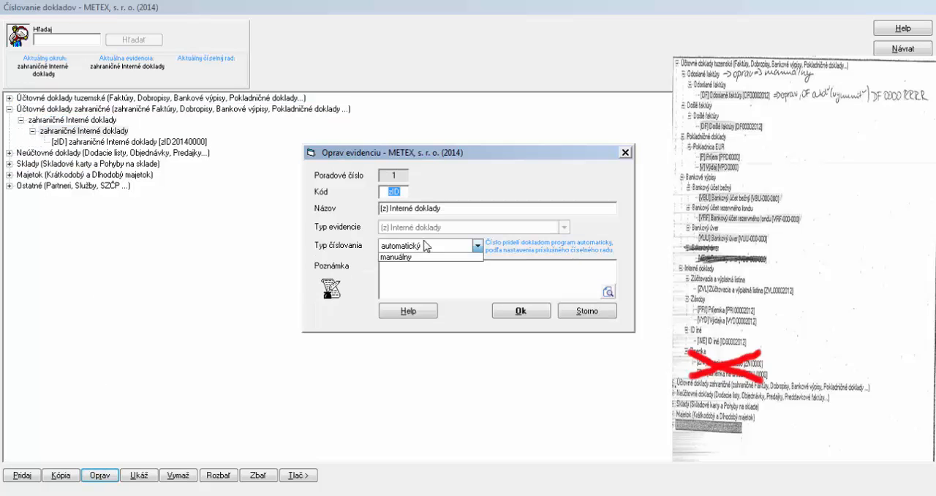
left_click(419, 269)
left_click(521, 313)
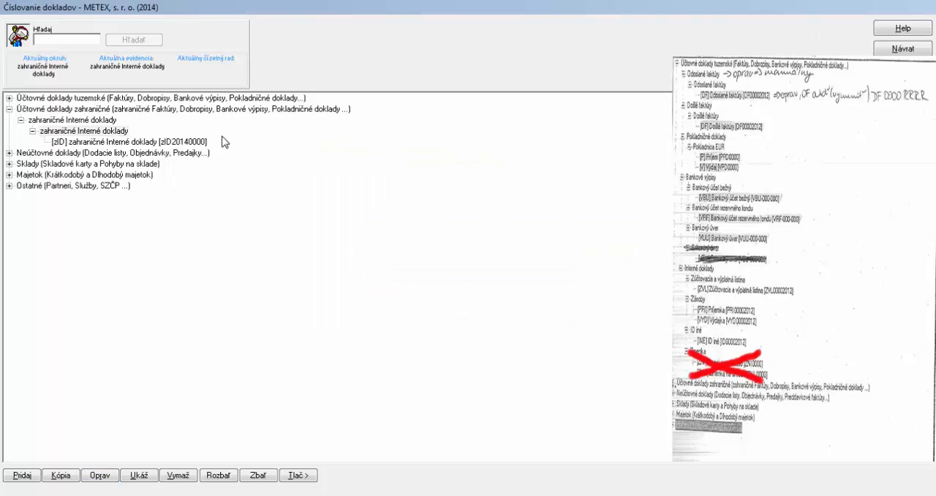
left_click(903, 48)
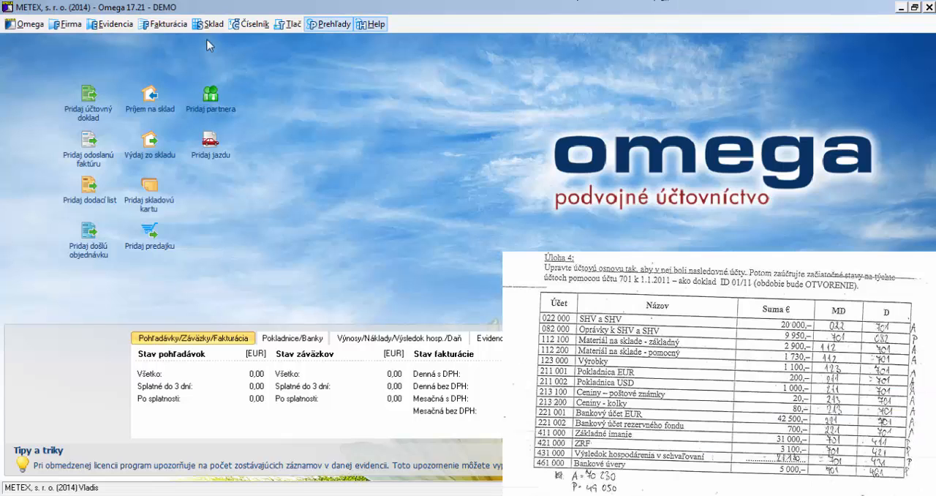
Look up synthetic account 022 in the chart of accounts (Účtový rozvrh), maximize the window and return to the main screen
left_click(244, 25)
left_click(242, 25)
left_click(242, 25)
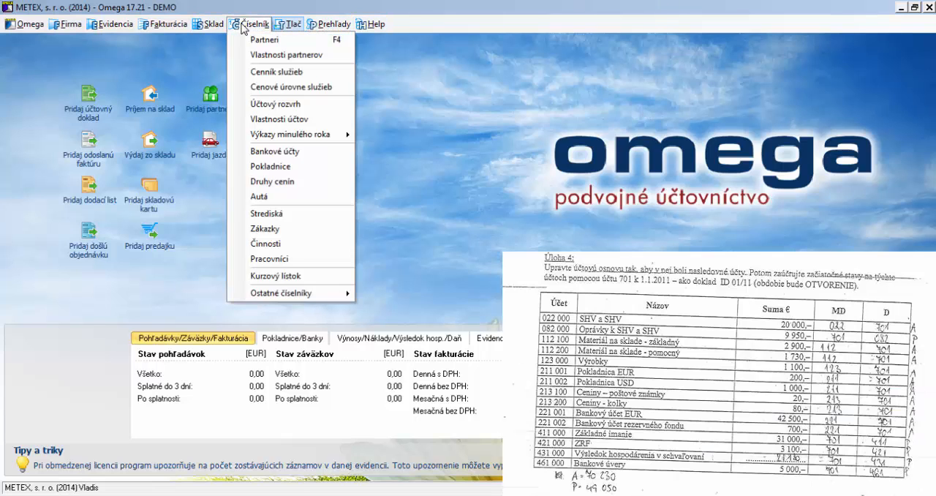
mouse_move(183, 27)
mouse_move(132, 28)
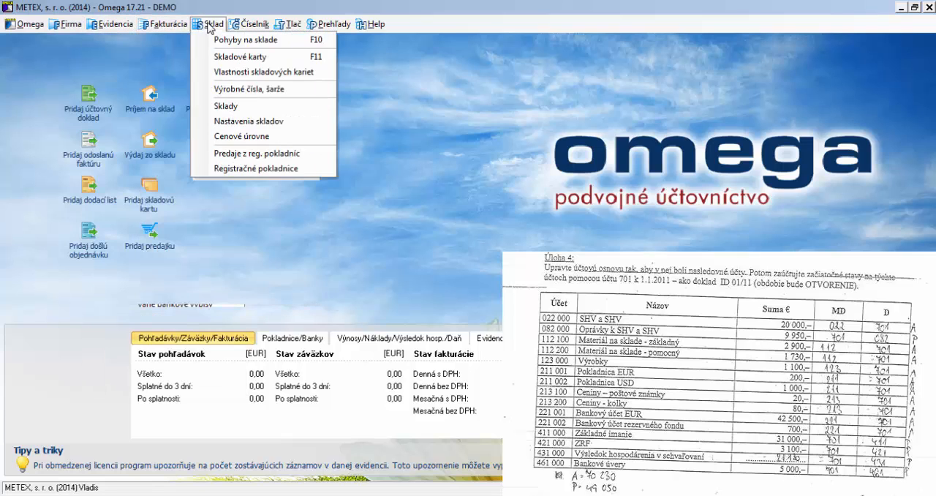
mouse_move(240, 28)
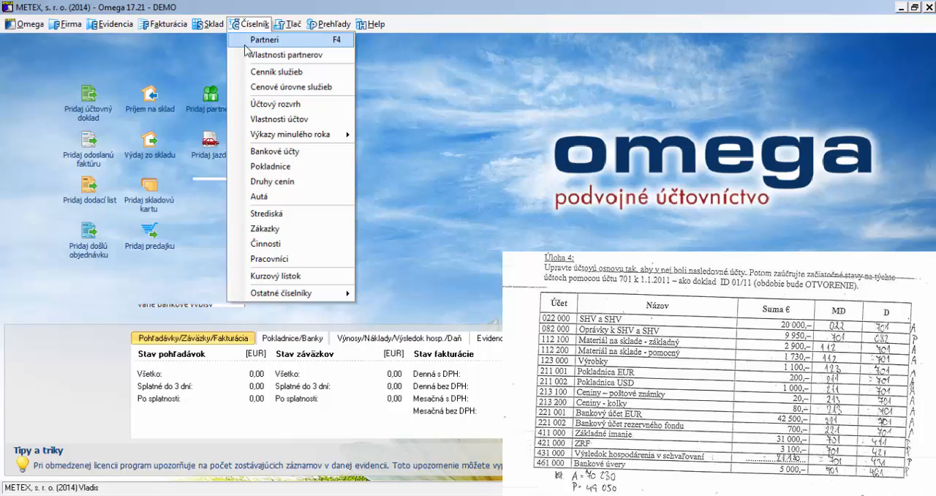
left_click(283, 109)
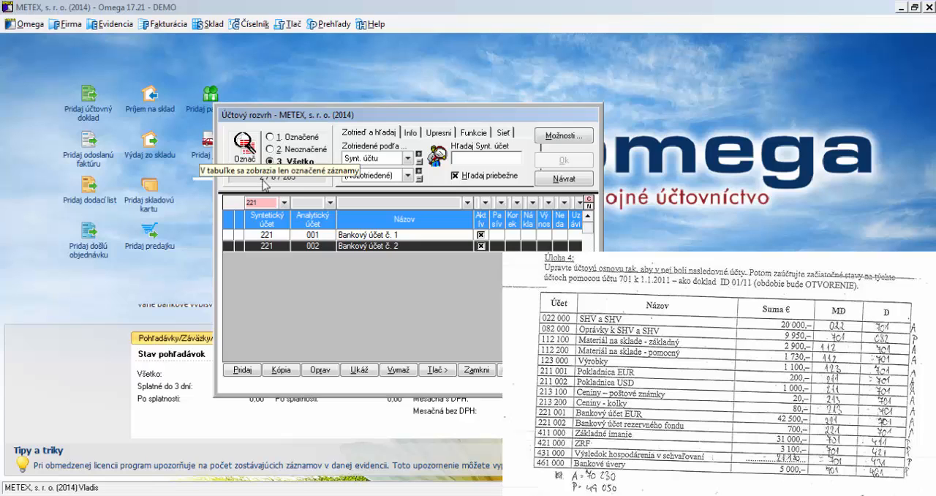
left_click(269, 203)
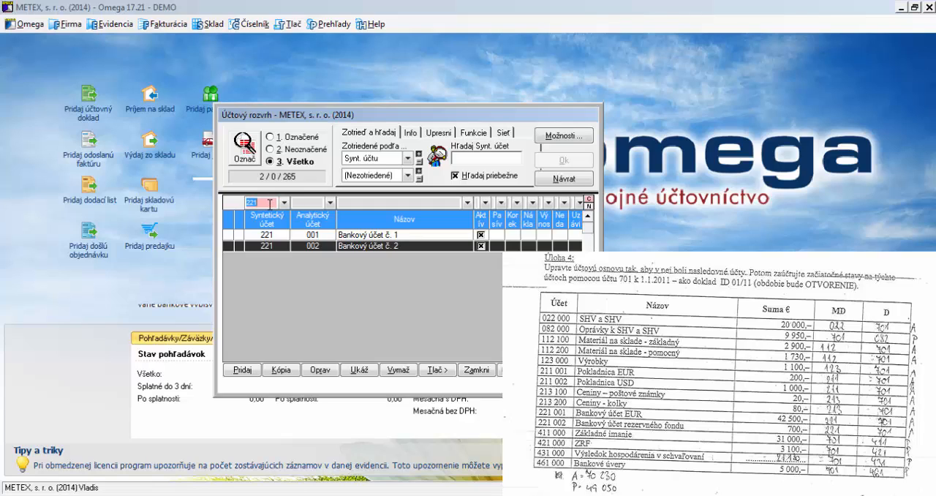
type("022")
key("Return")
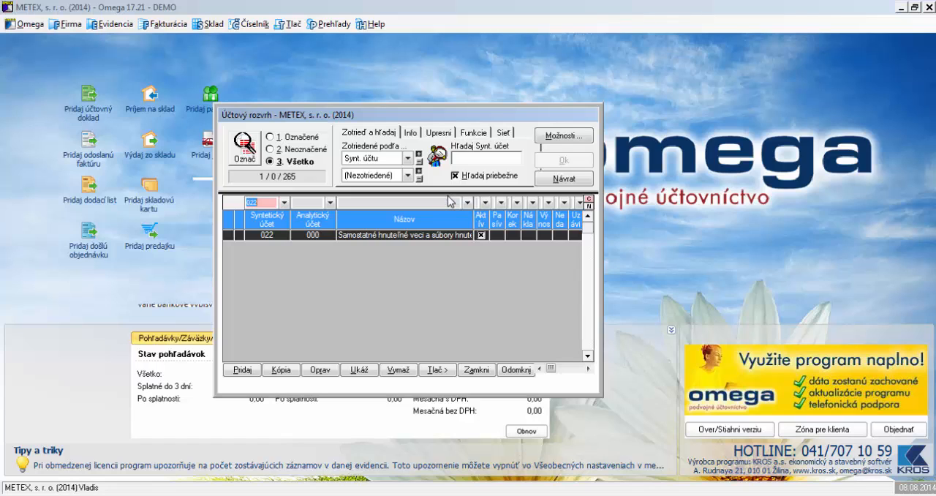
double_click(517, 118)
left_click(914, 72)
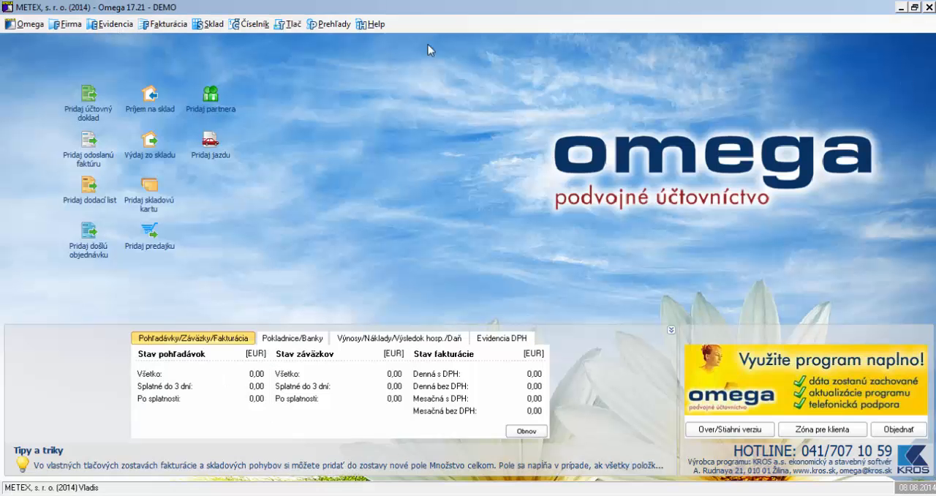
Reopen the chart of accounts and filter it for synthetic account 343
left_click(249, 24)
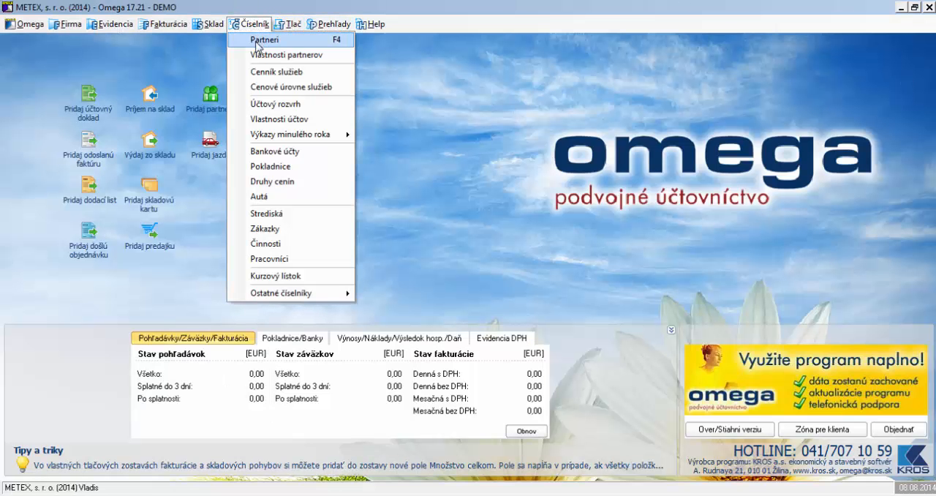
left_click(270, 104)
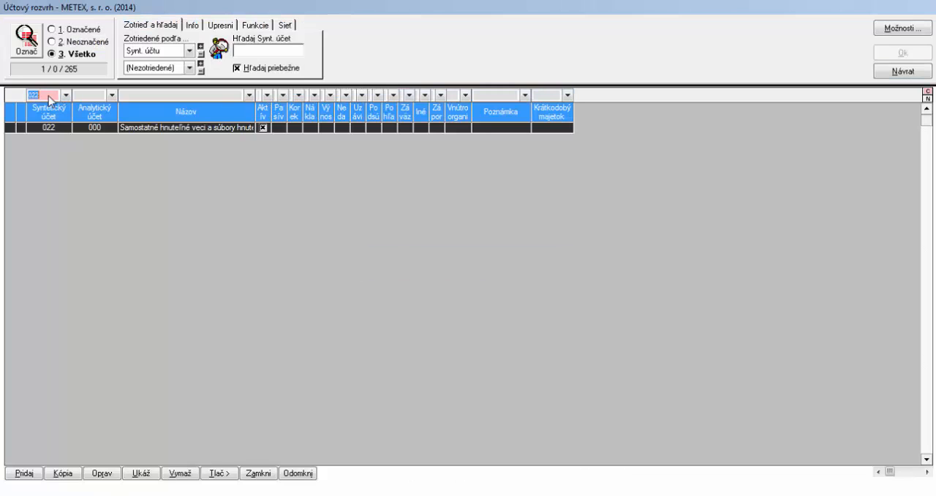
type("343")
key("Return")
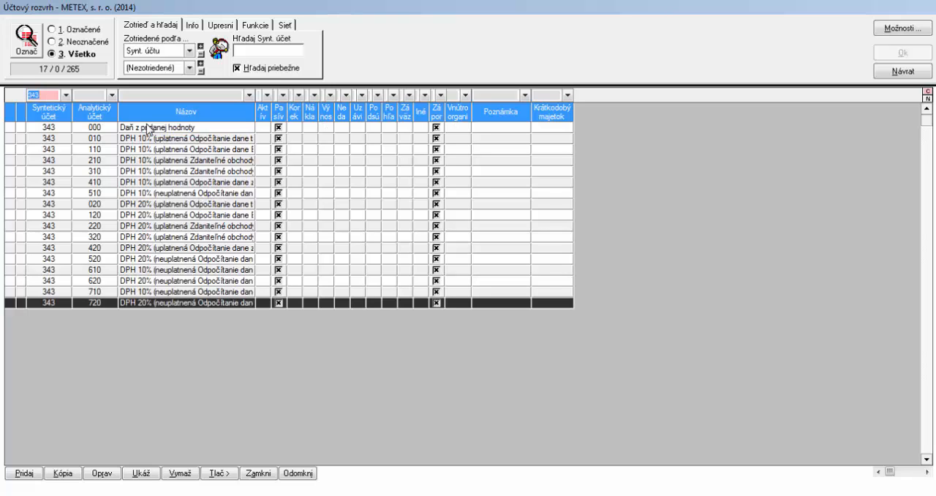
Copy account 343 000 as analytic account 001 named Daň za psov, save it and leave the chart of accounts
left_click(103, 128)
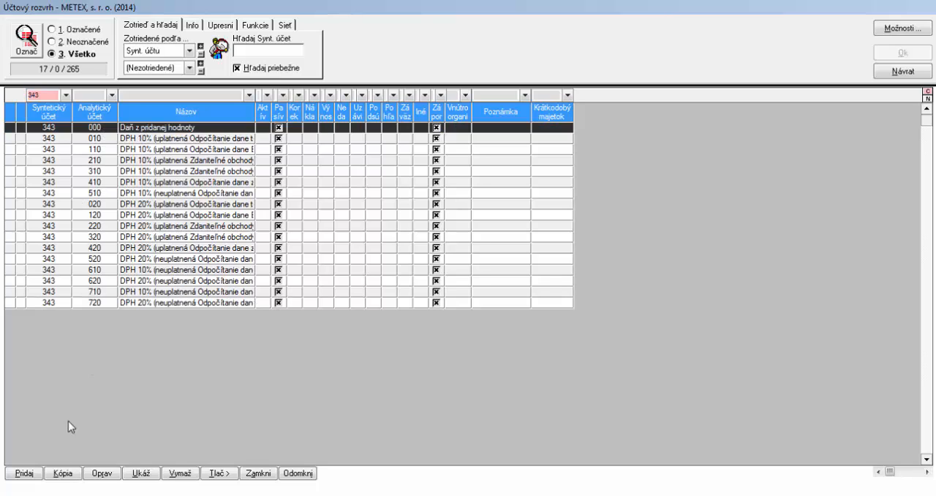
left_click(74, 474)
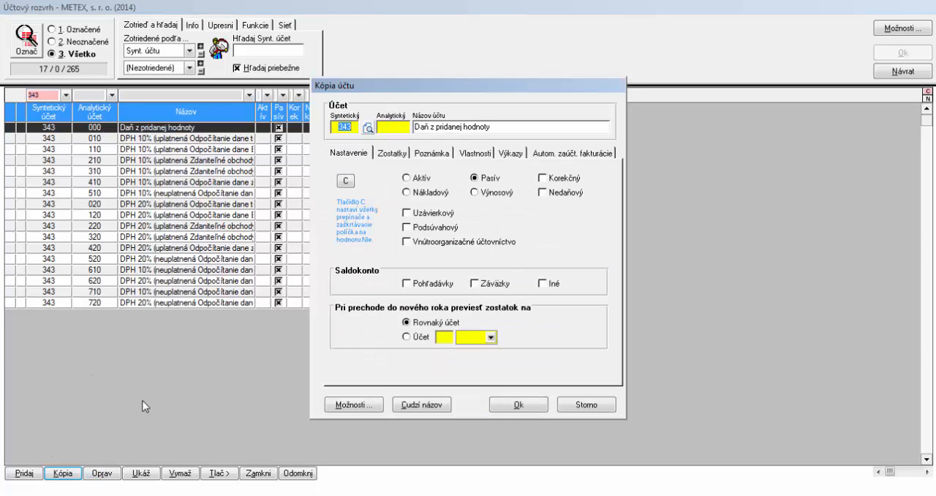
left_click(387, 126)
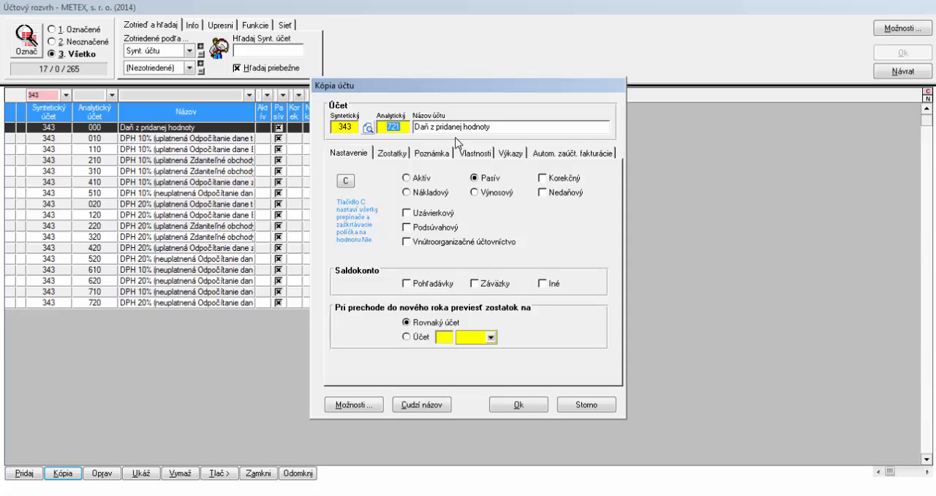
type("001")
left_click(497, 128)
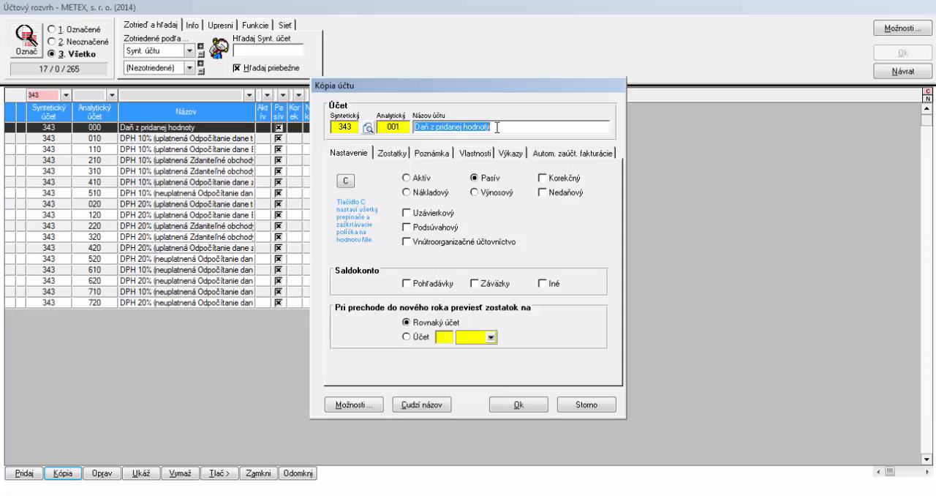
type("Da")
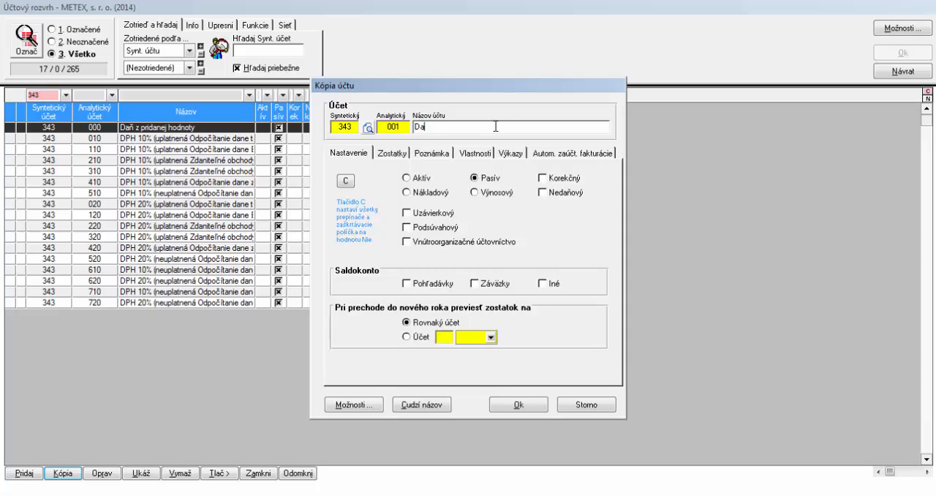
type("ň za psov")
left_click(506, 402)
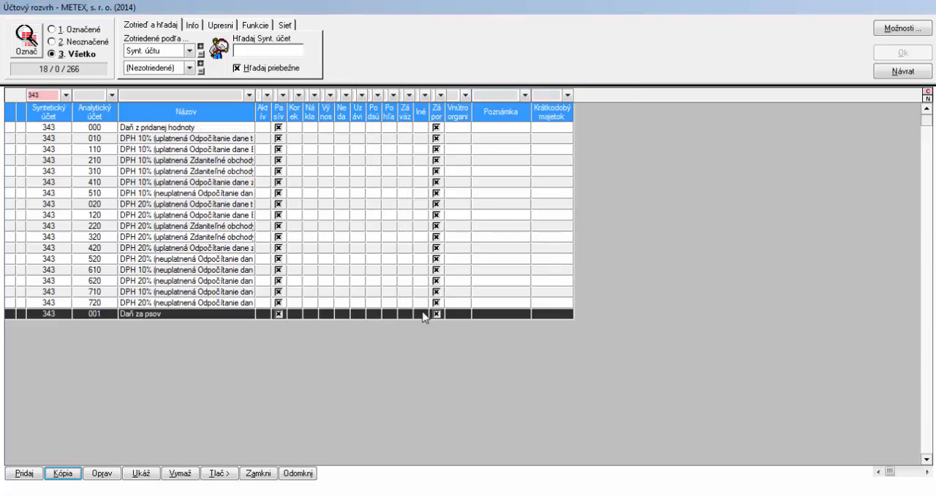
left_click(133, 315)
left_click(899, 76)
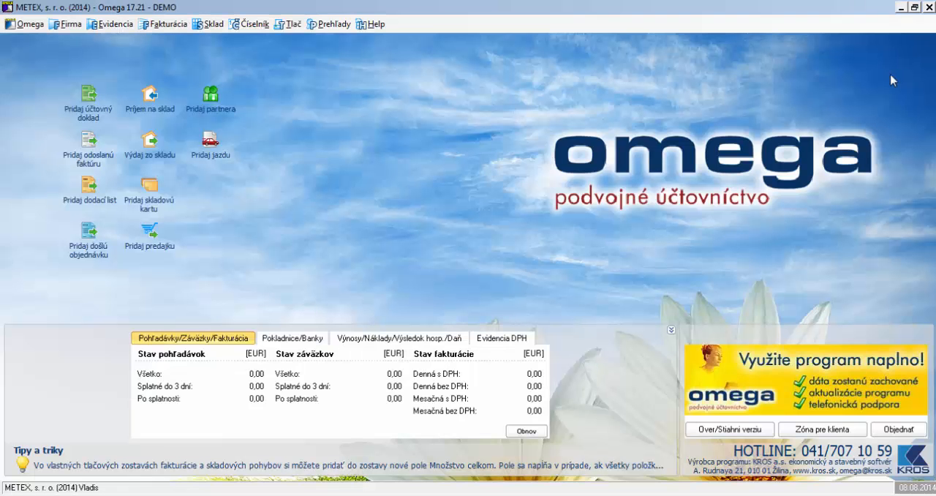
Add an accounting document of type ID - Interné doklady with the automatic posting ID ID - Nový doklad
left_click(124, 29)
left_click(120, 41)
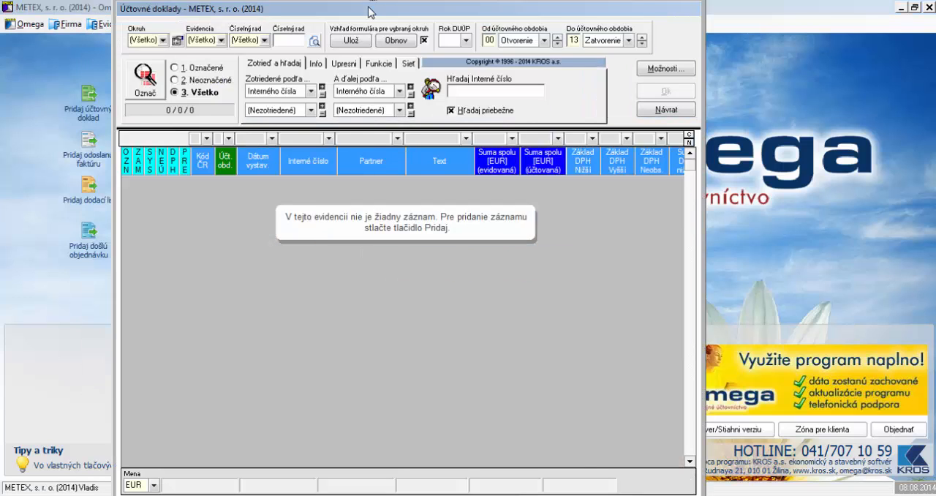
double_click(370, 12)
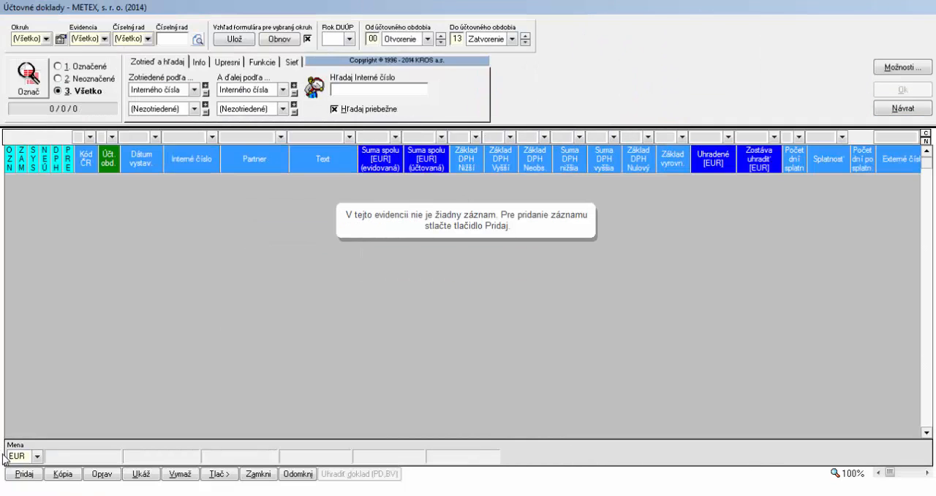
left_click(21, 476)
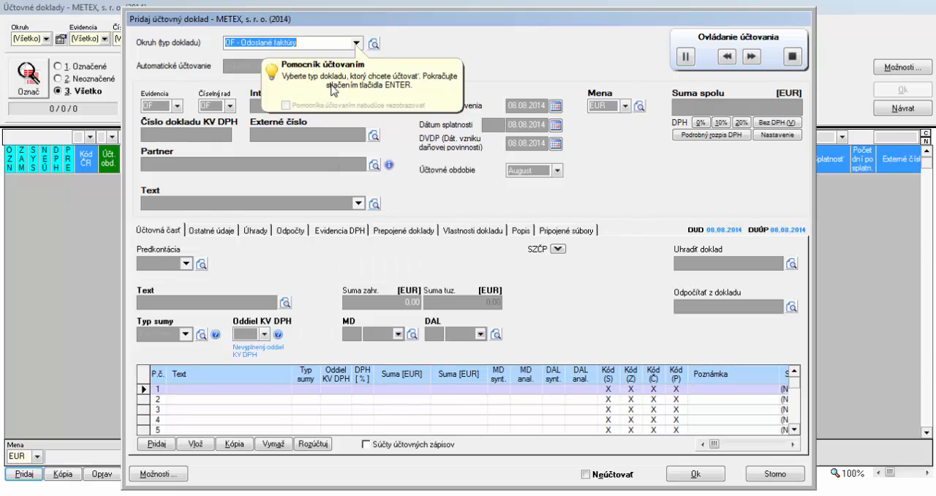
left_click(356, 44)
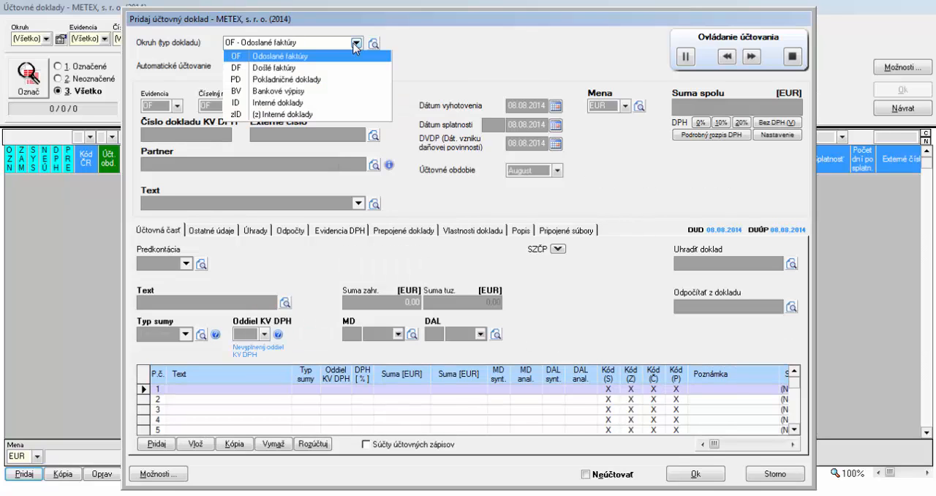
left_click(303, 103)
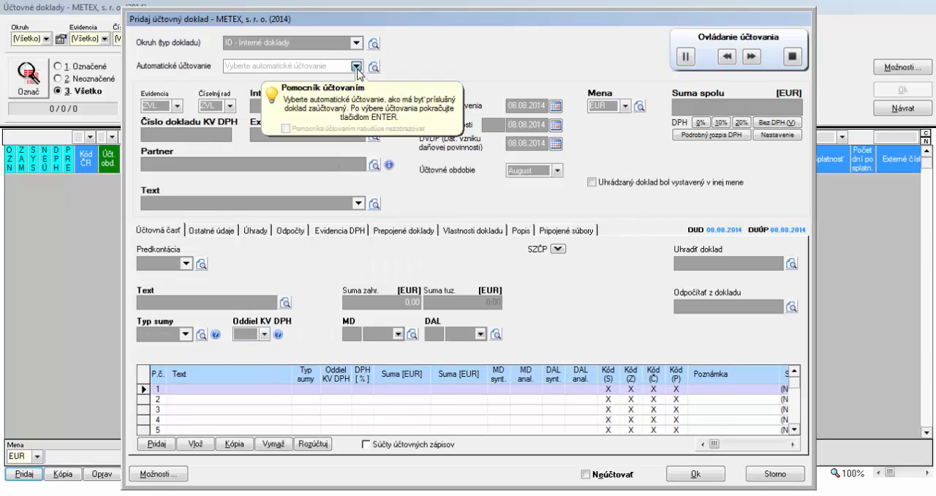
left_click(356, 66)
left_click(337, 77)
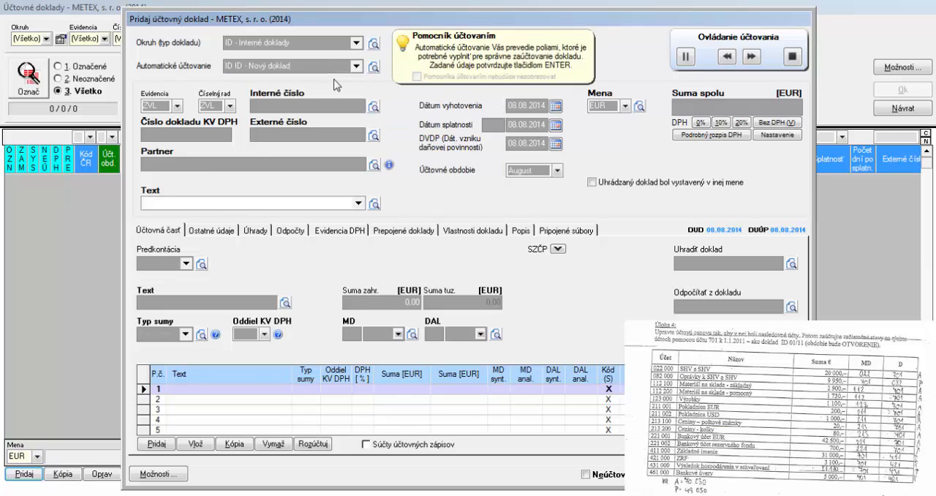
Set the internal document's text to Začiatočný stav and its issue date to 01.01.2014
type("Začiatočný stav")
key("Return")
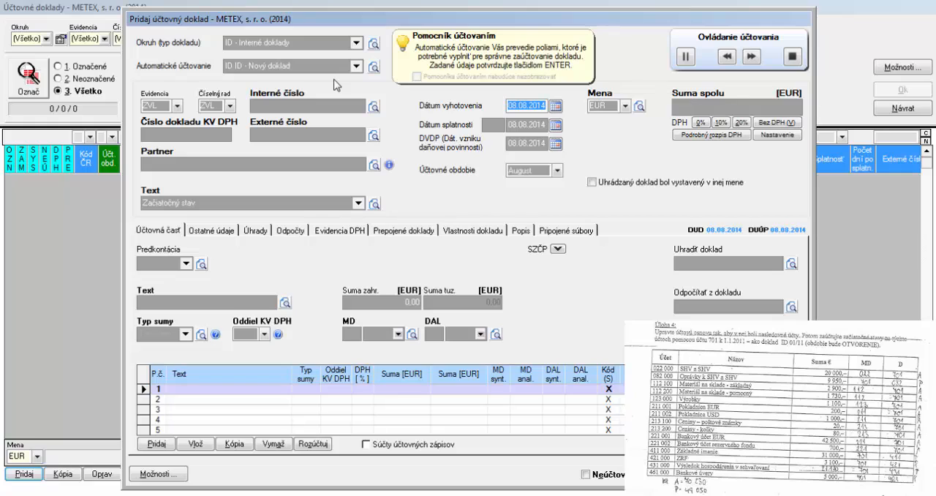
type("09")
type("0114")
key("Return")
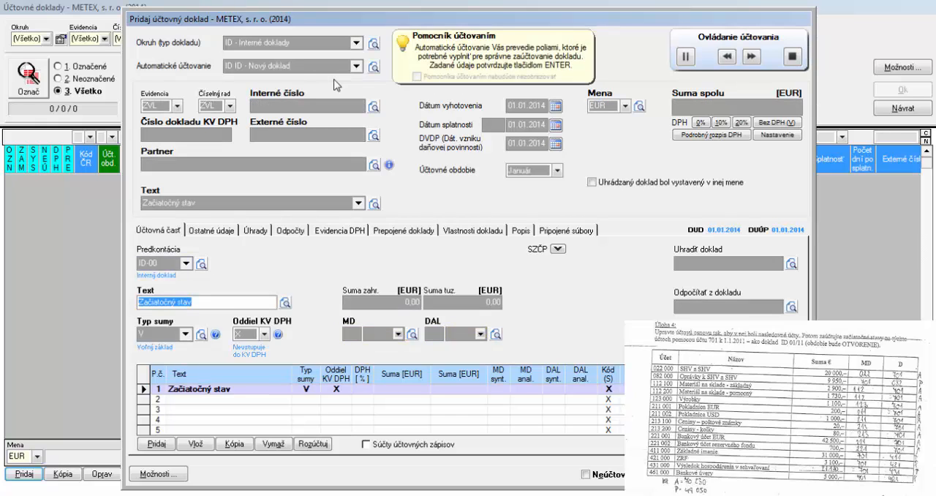
Post the first line, Začiatočný stav, for 20 000 EUR with debit account 022 000 and credit account 701 000
key("Return")
key("Return")
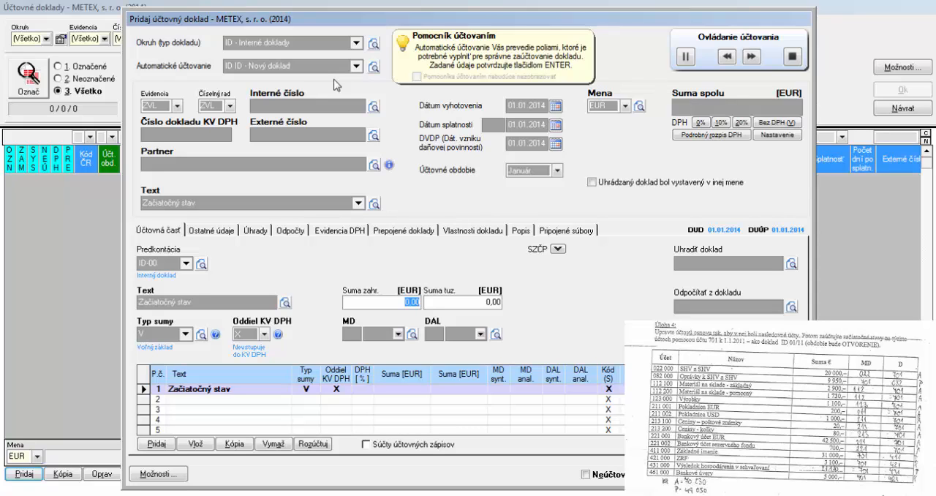
type("200000")
key("Return")
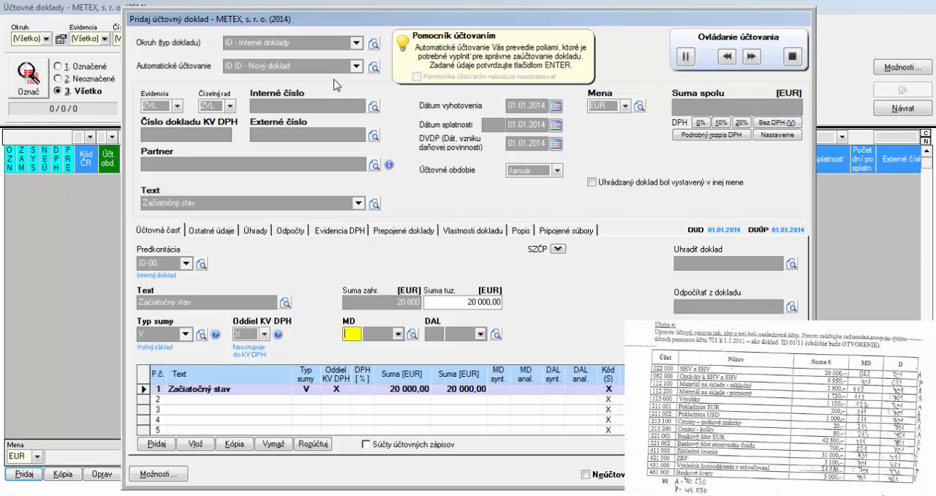
type("022")
key("Return")
key("Return")
type("70")
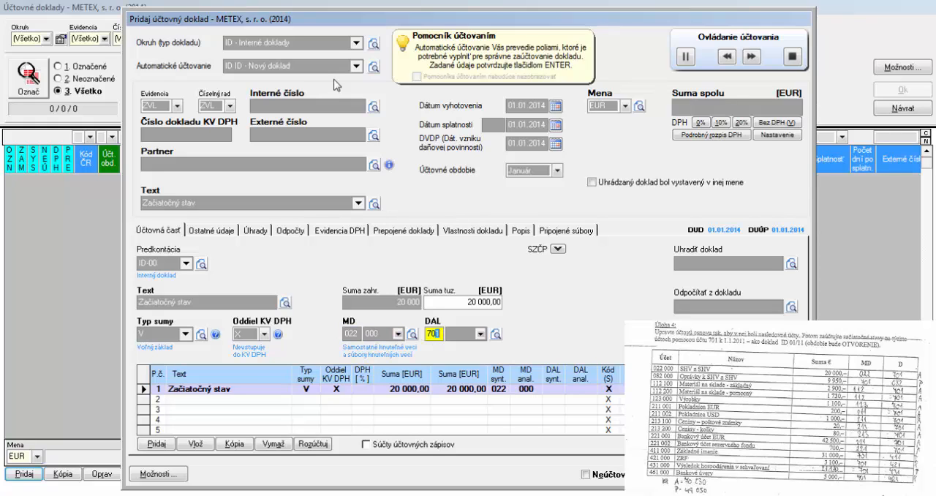
type("1")
key("Return")
key("Return")
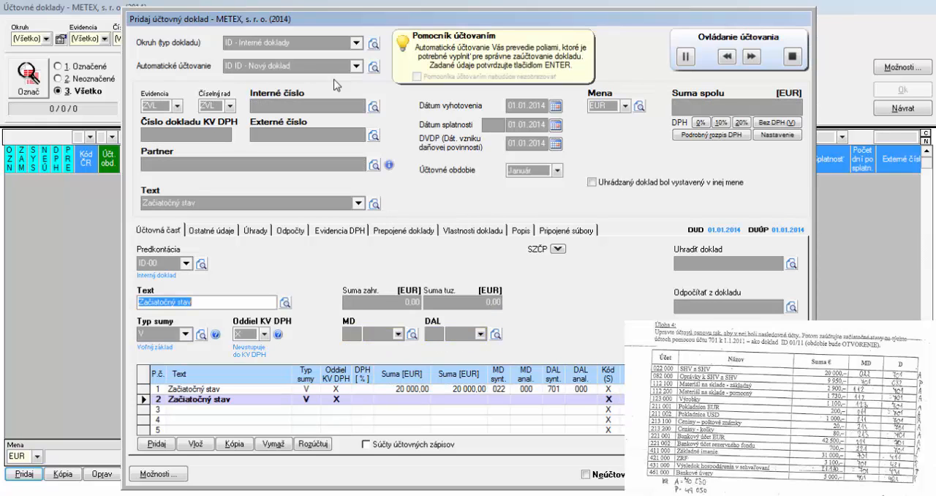
Post the second line, Začiatočný stav, for 9 950 EUR with debit account 701 000 and credit account 082 000
key("Return")
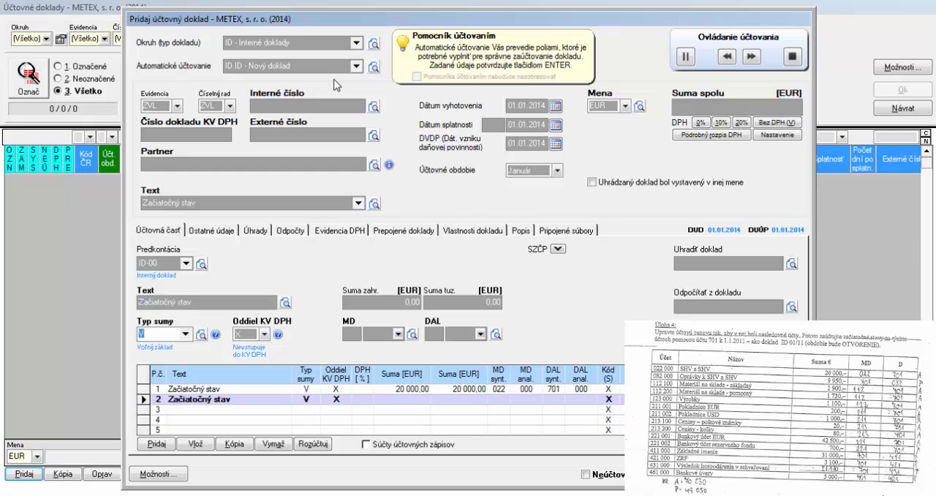
key("Return")
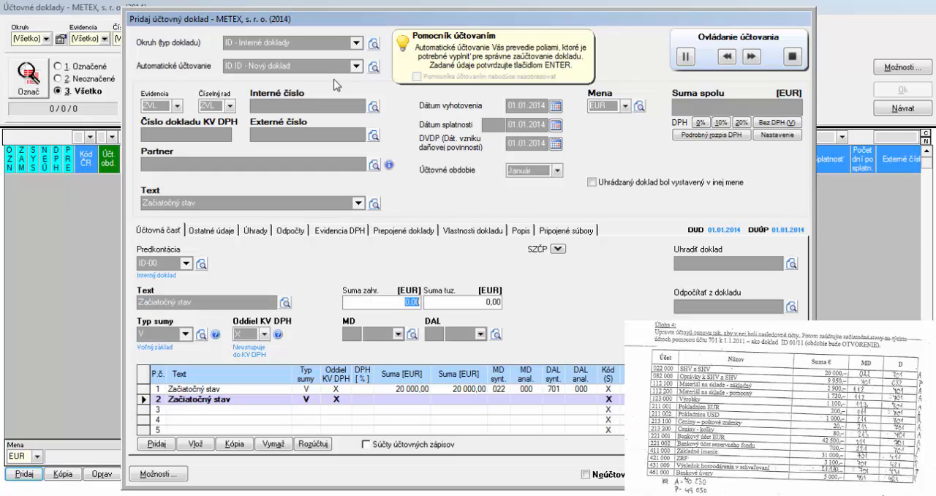
type("9950")
key("Return")
type("701")
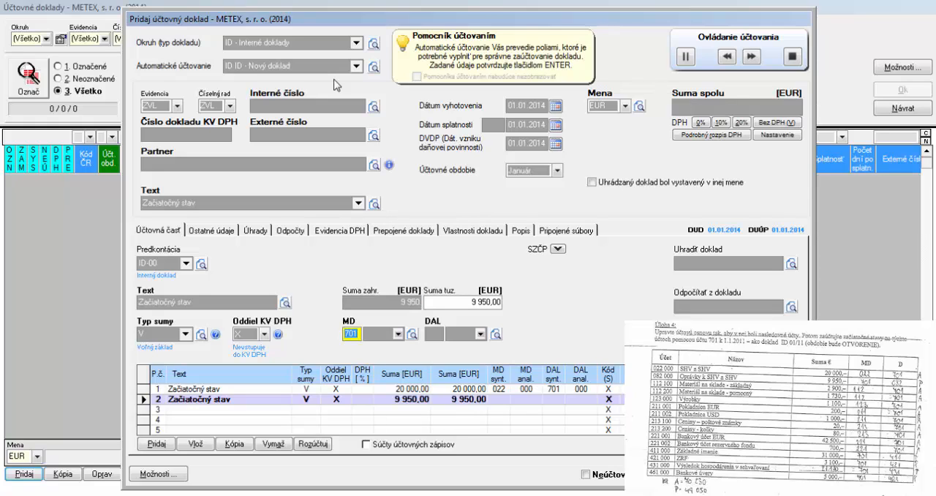
key("Return")
key("Return")
type("082")
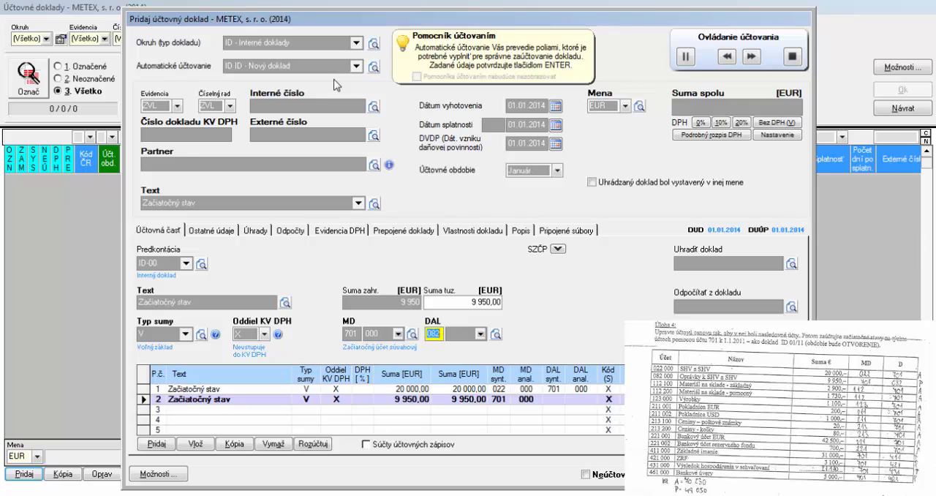
key("Return")
Enter 2 900 EUR and the debit synthetic account 112 on the third Začiatočný stav line
key("Return")
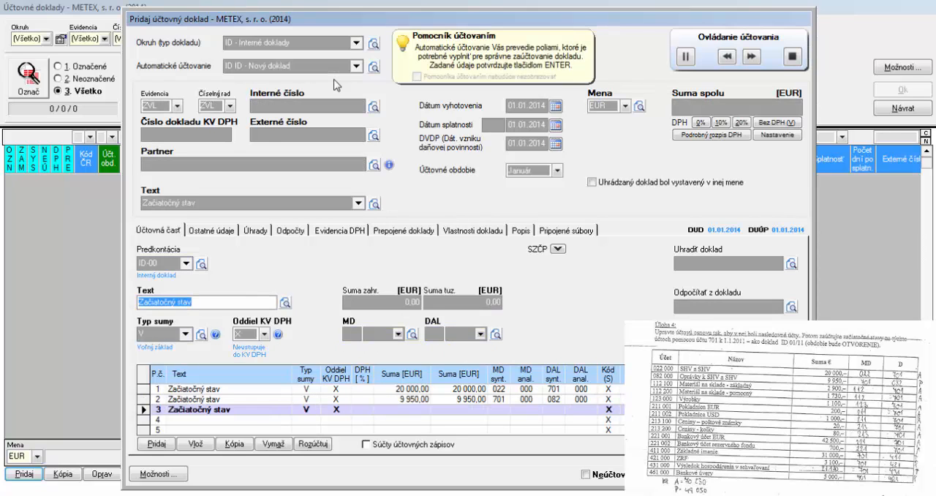
key("Return")
key("Return")
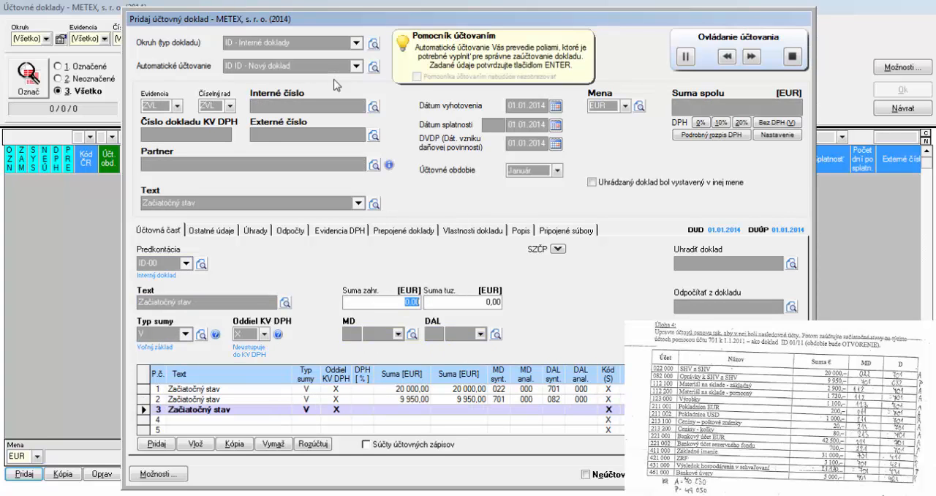
type("2900")
key("Return")
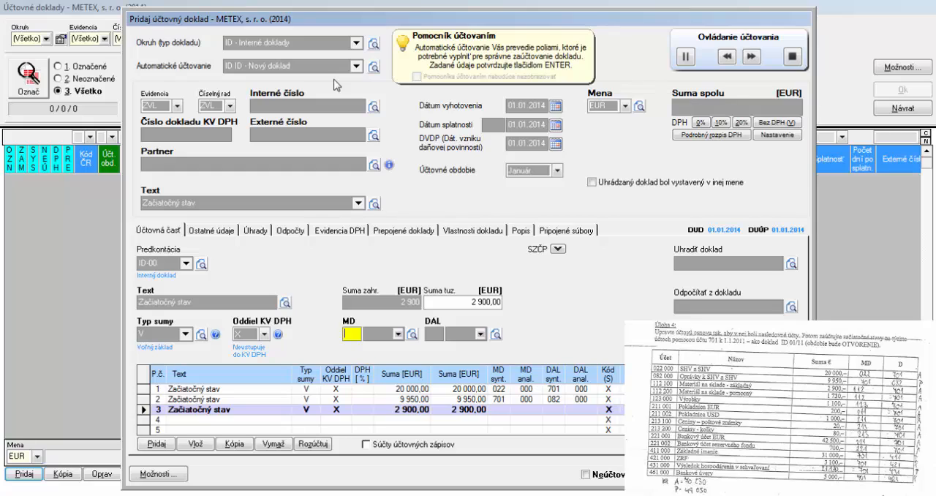
type("122")
type("112")
key("Return")
type("000")
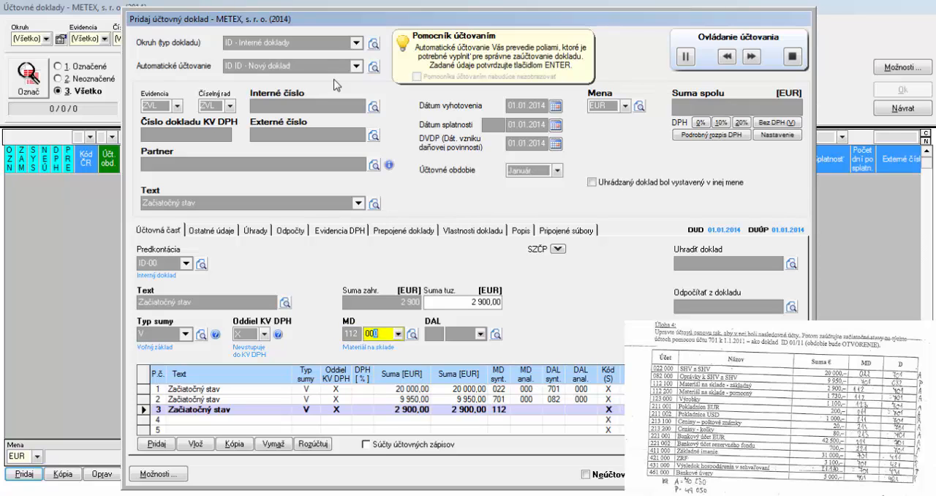
Copy account 112 000 in the chart of accounts as 112 100, named Materiál na sklade - základný
left_click(413, 334)
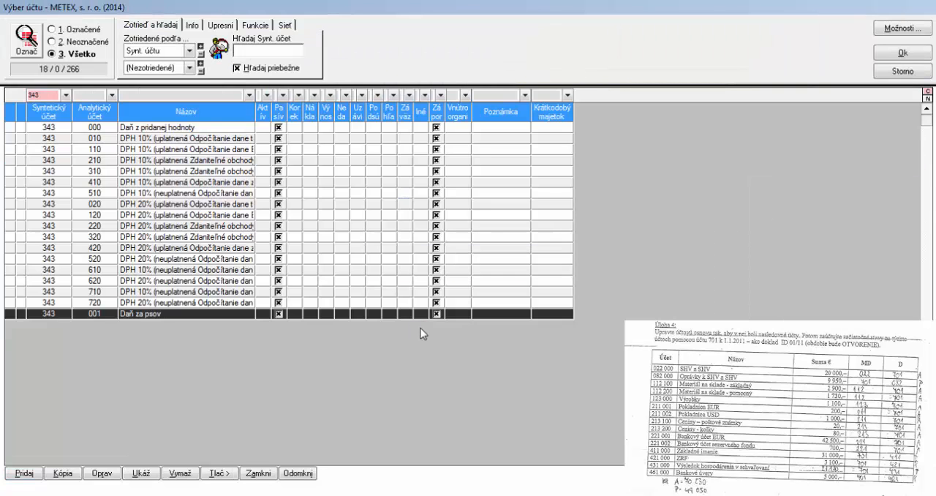
left_click(33, 95)
type("112")
left_click(64, 473)
left_click(394, 127)
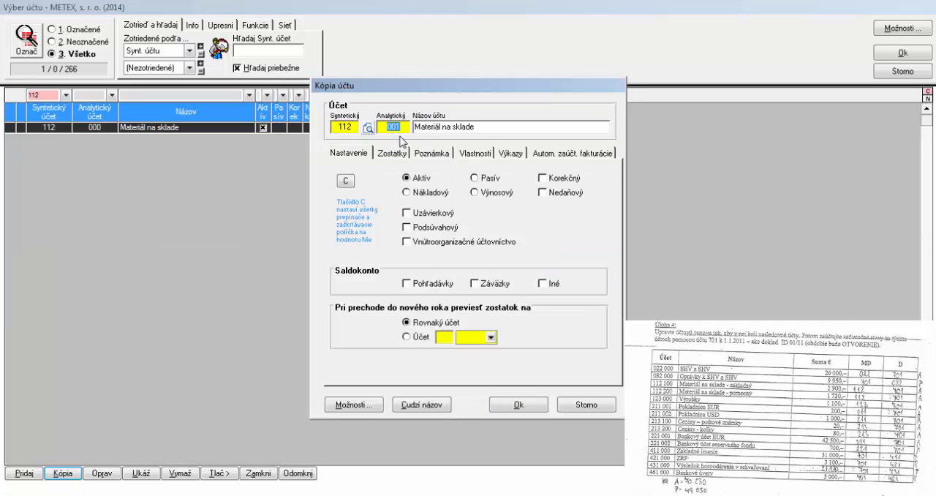
type("100")
key("Tab")
left_click(485, 129)
type("- základný")
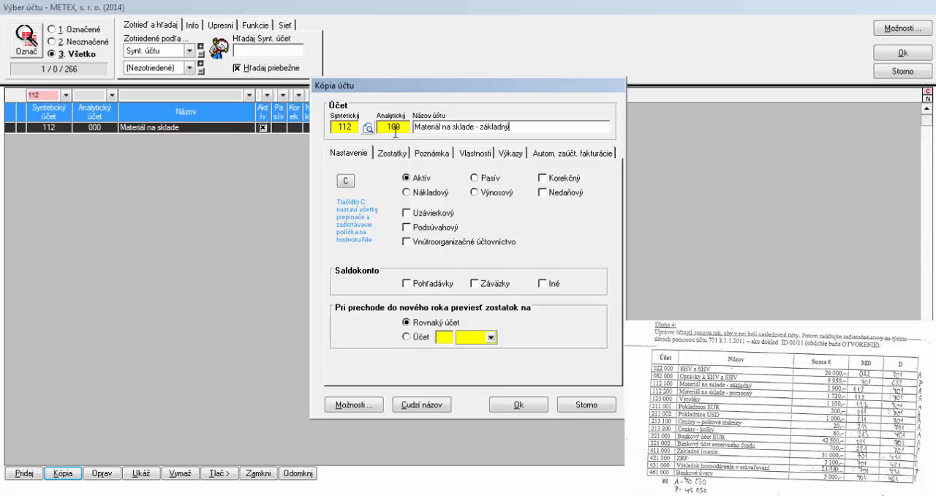
left_click(529, 402)
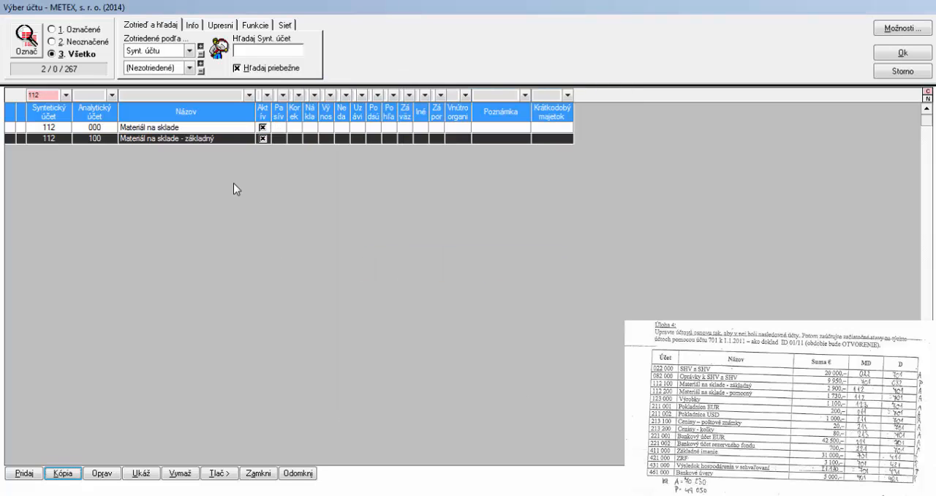
Post the third line with debit account 112 100 and credit account 701 000
double_click(202, 139)
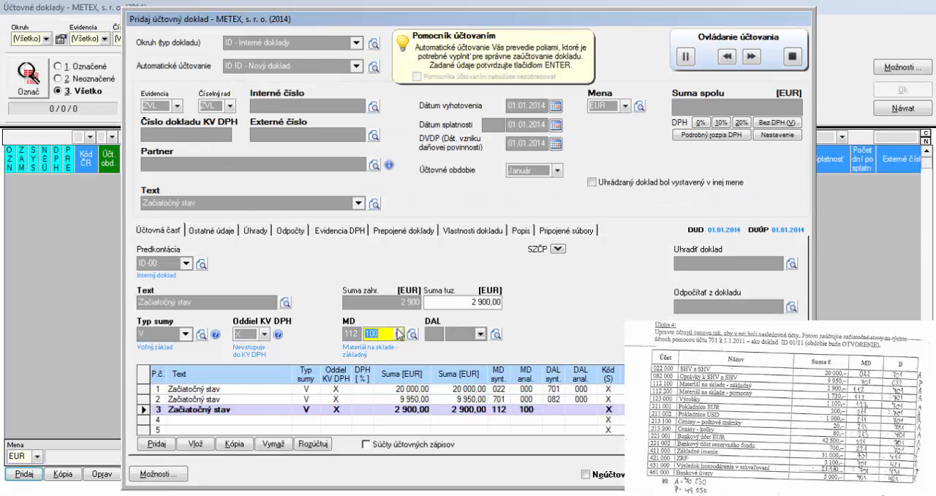
key("Return")
type("701")
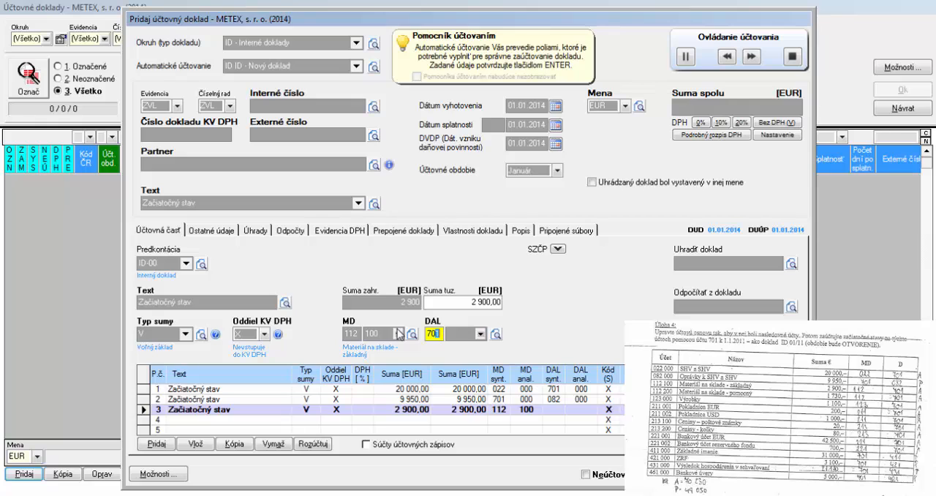
key("Return")
key("Return")
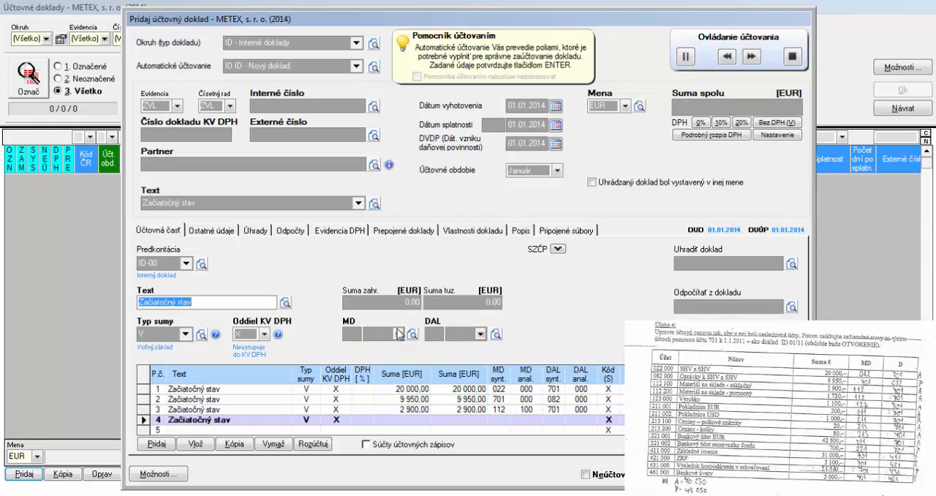
Enter 1 730 EUR on the fourth Začiatočný stav line and go on to its debit account
key("Return")
key("Return")
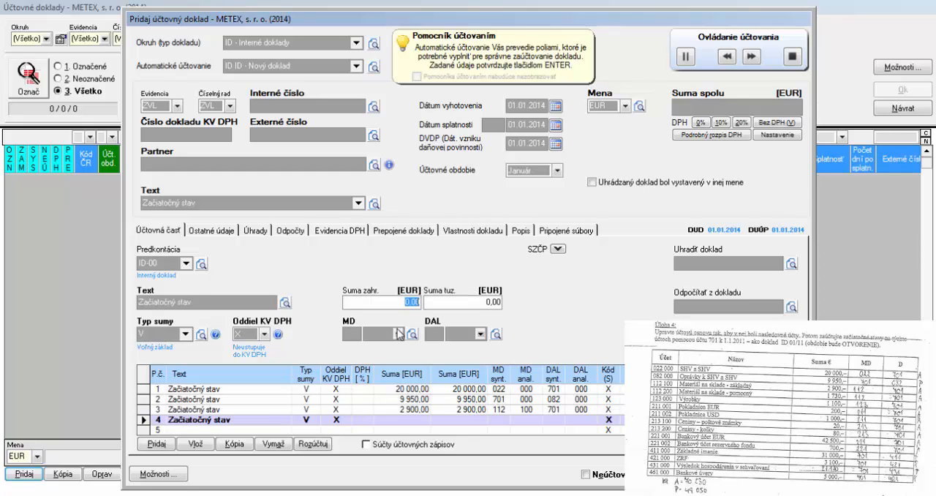
type("1730")
key("Return")
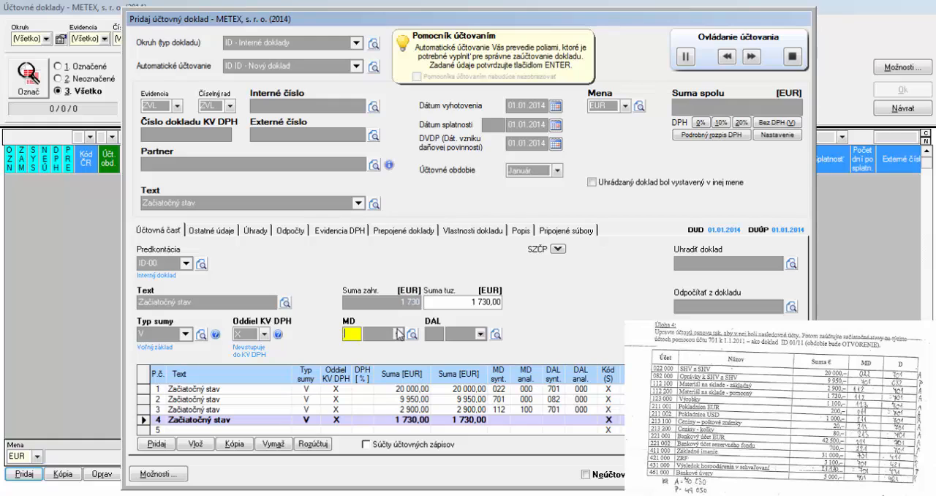
type("112")
Copy account 112 100 as 112 200, named Materiál na sklade - pomocný
left_click(413, 334)
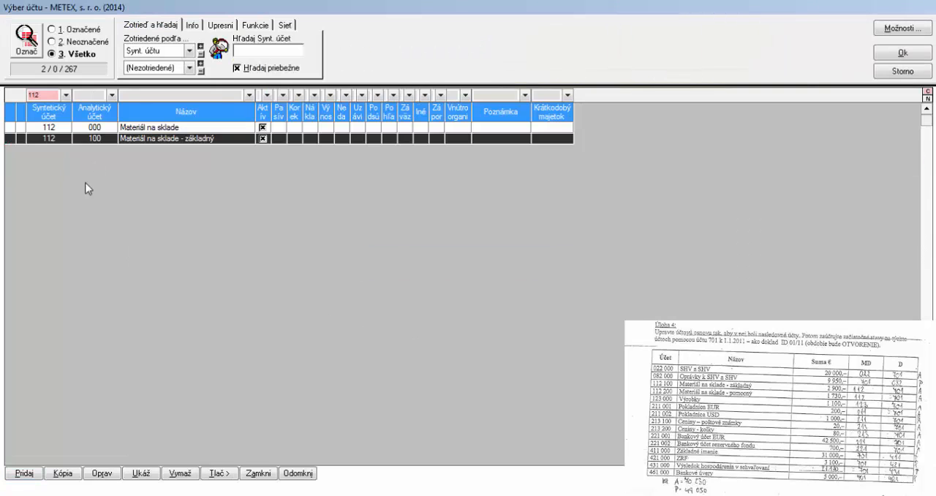
left_click(76, 475)
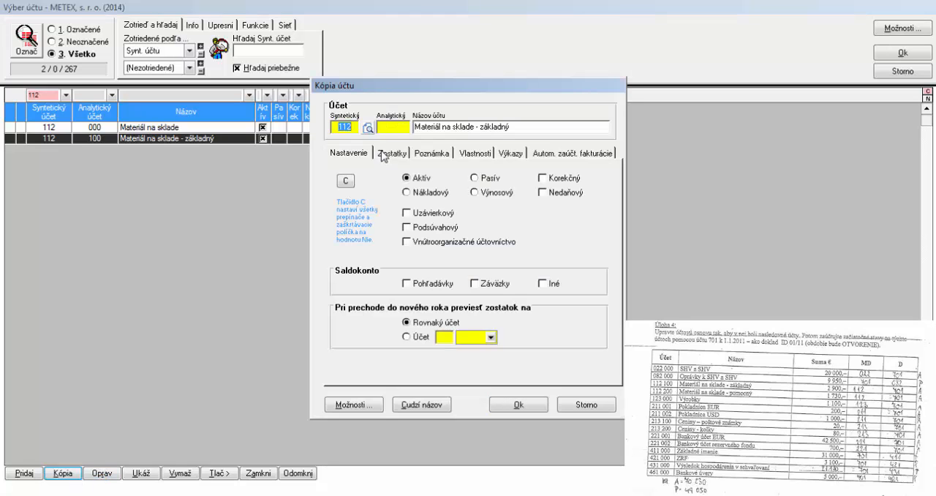
left_click(398, 127)
type("200")
double_click(532, 127)
type("p")
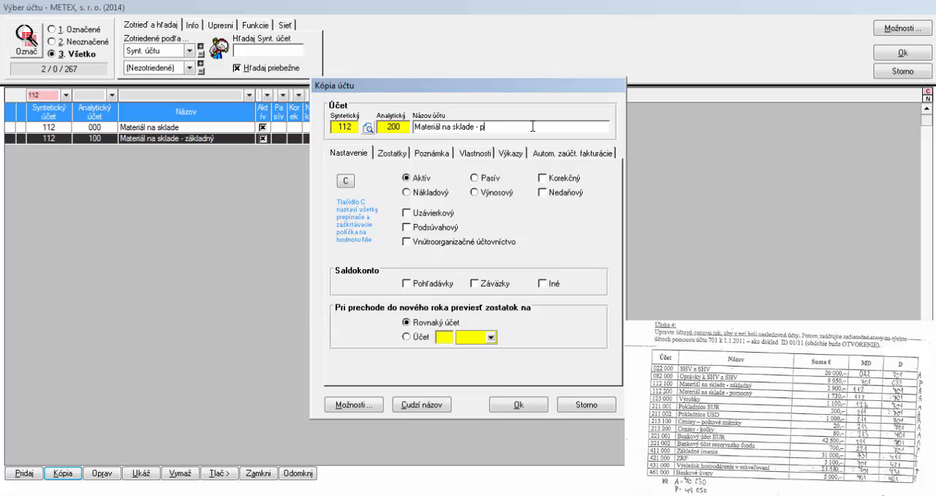
type("omocný")
left_click(510, 404)
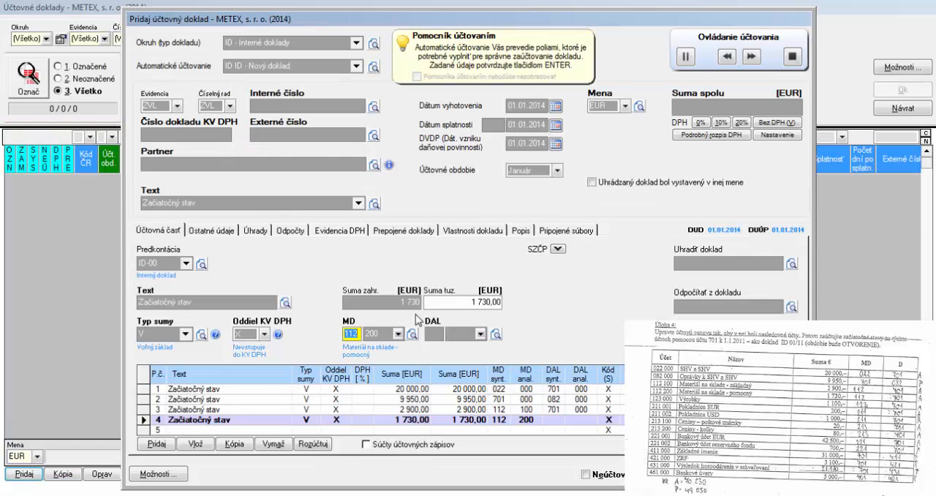
Post the fourth line with debit account 112 200 and credit account 701 000
key("Return")
key("Return")
type("701")
key("Return")
key("Return")
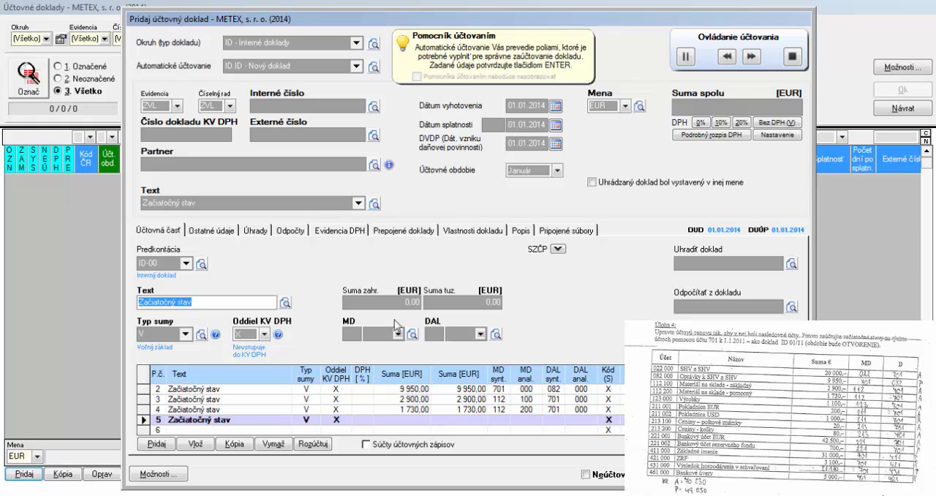
Stop the automatic posting and set the document's record type and number series to INE
left_click(794, 60)
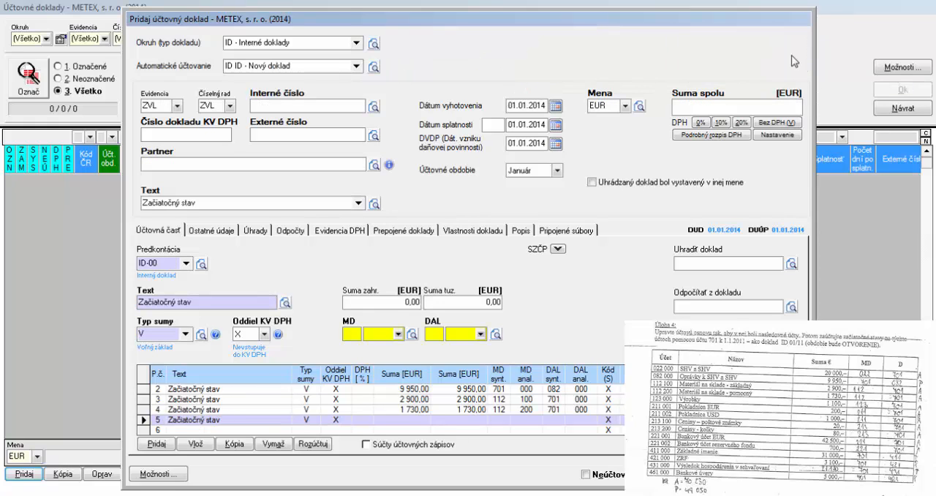
left_click(159, 106)
left_click(177, 107)
left_click(172, 136)
left_click(229, 107)
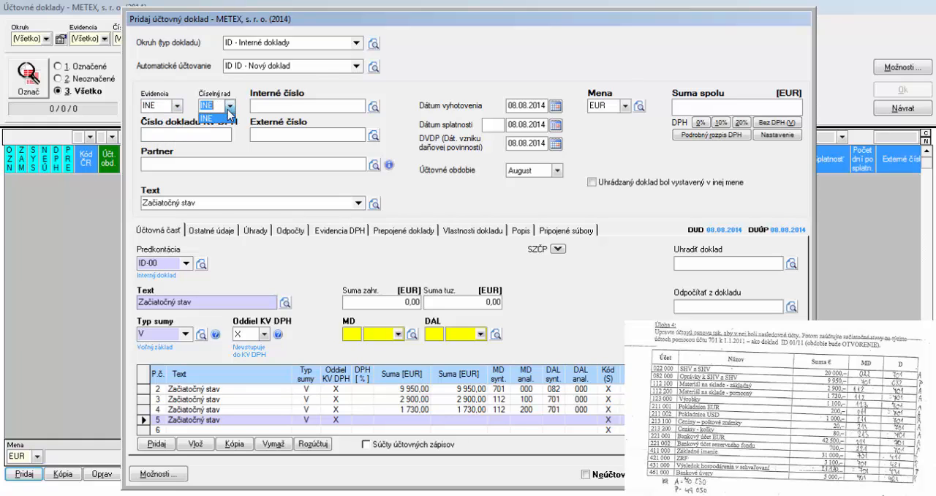
left_click(225, 118)
Try to enter ID 01/14 as the document's internal number
left_click(290, 108)
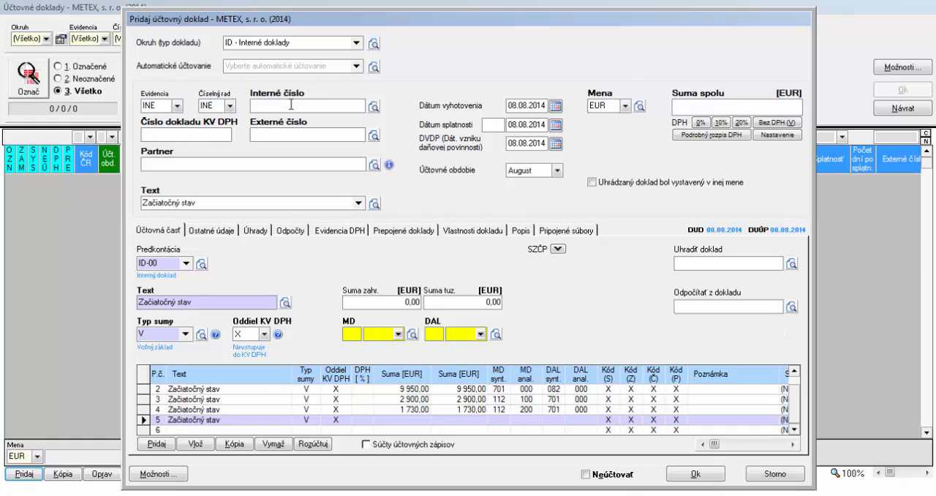
type("ID 01/14")
Set the internal document's issue date to 01.01.2014
left_click(542, 105)
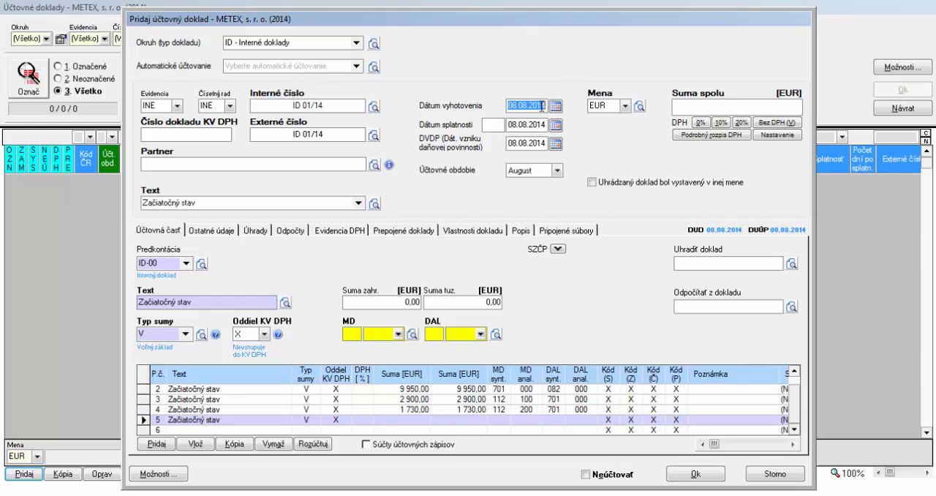
type("010114")
key("Tab")
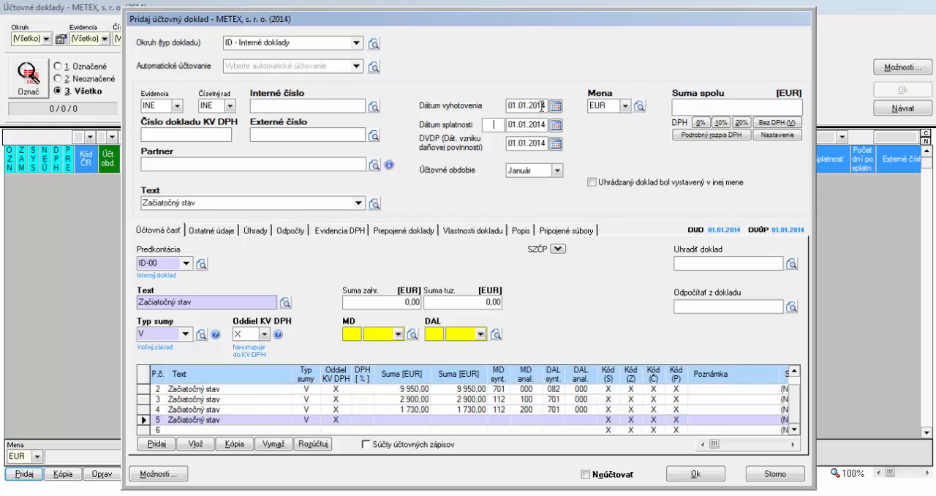
Set the document's internal number to ID 01/14 and its accounting period to Otvorenie
left_click(324, 106)
type("ID 01/14")
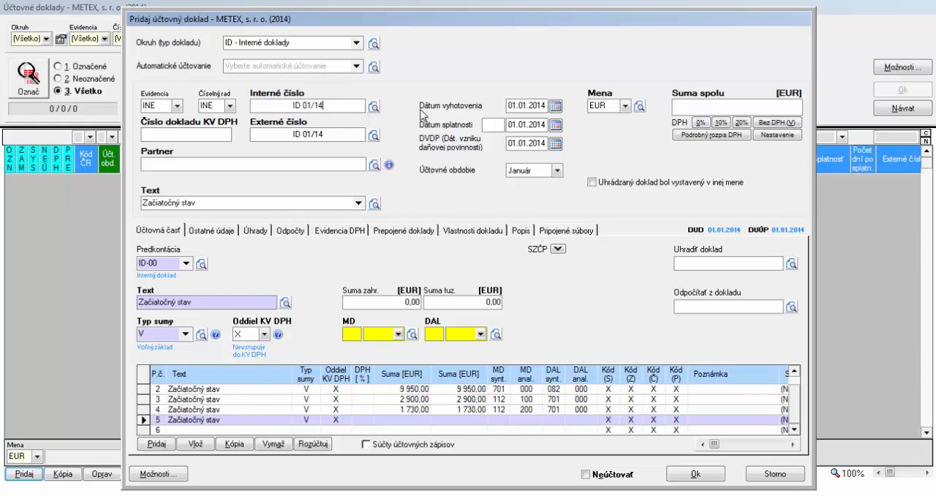
left_click(556, 171)
scroll(544, 185, "up", 1)
left_click(540, 184)
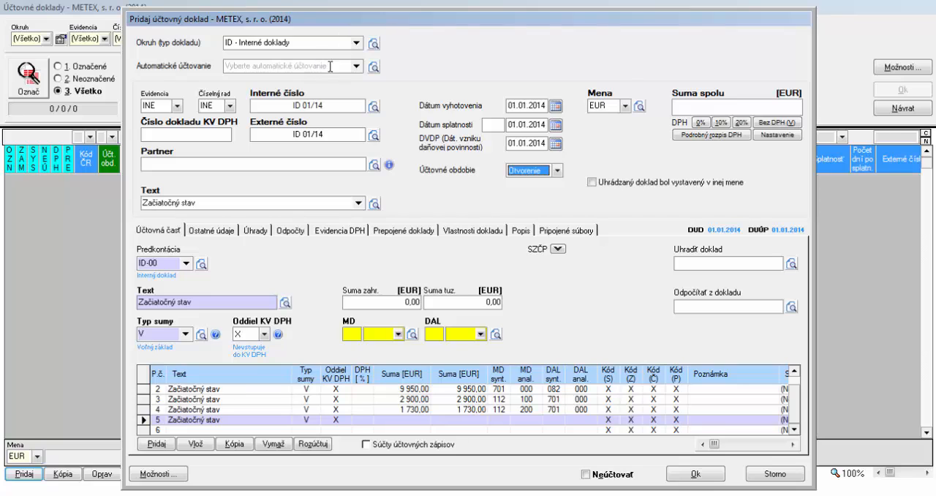
Assign the automatic posting ID - Nový doklad, end the guided posting and save the document to the zero period
left_click(359, 67)
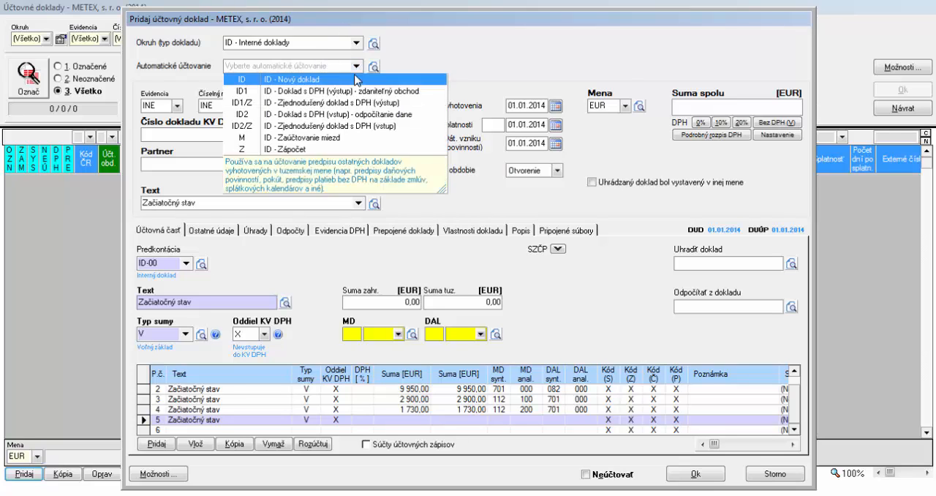
left_click(357, 79)
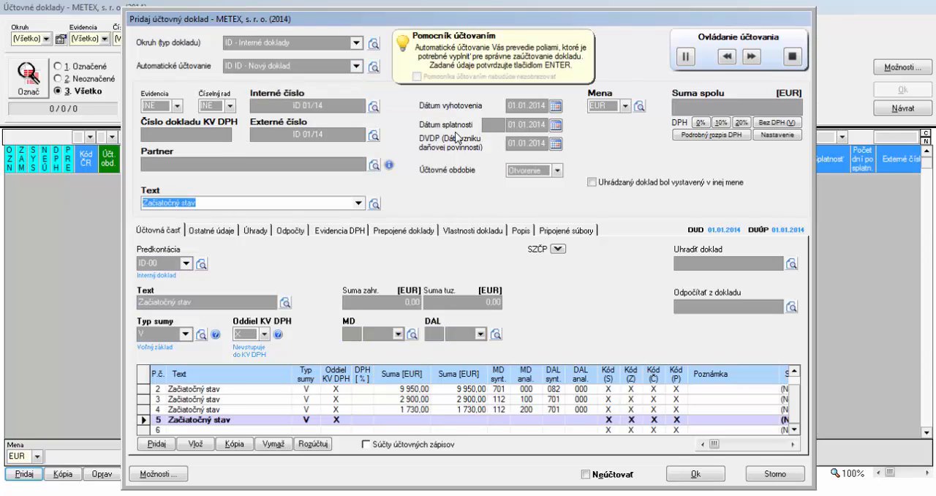
left_click(793, 57)
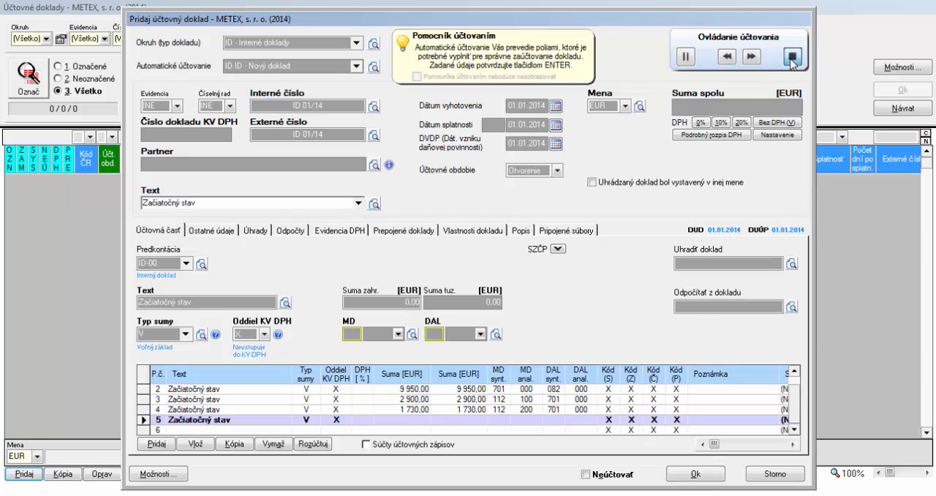
left_click(693, 474)
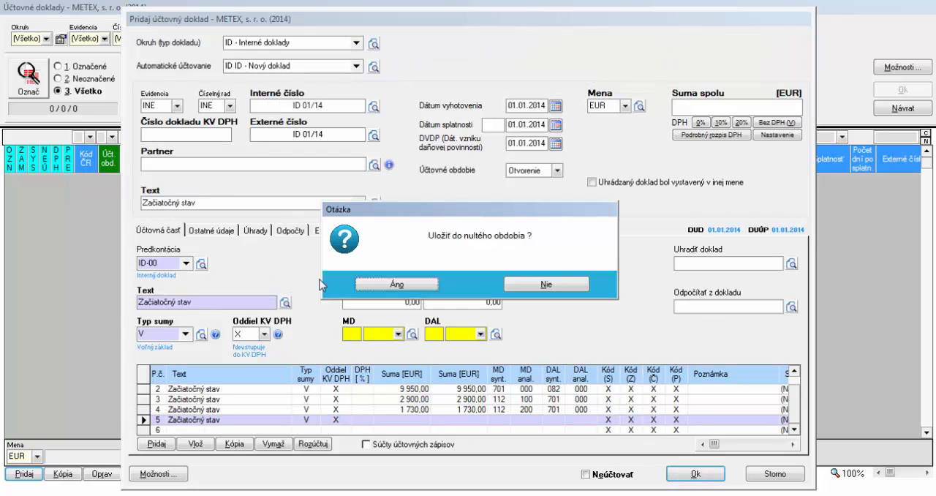
mouse_move(379, 296)
left_click(397, 367)
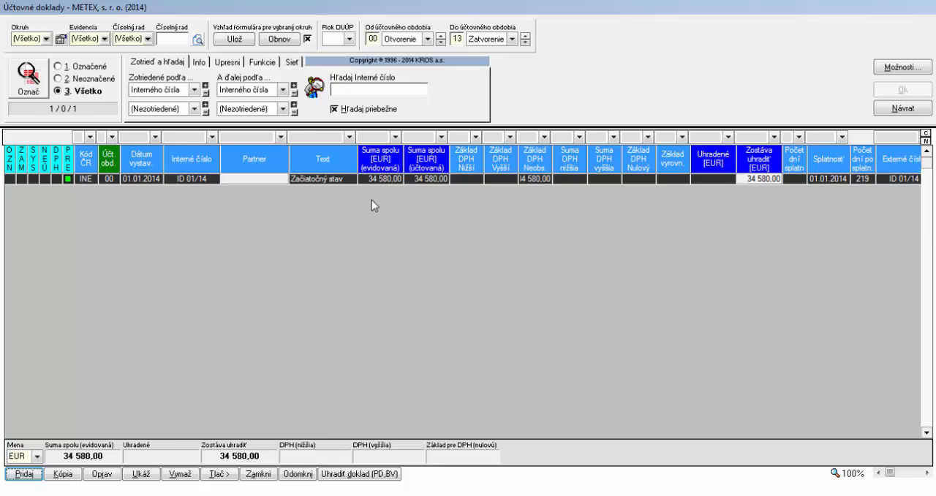
Add another document of type zID - (z) Interné doklady with the automatic posting zID - Nový doklad (bez rozpisu DPH)
left_click(22, 474)
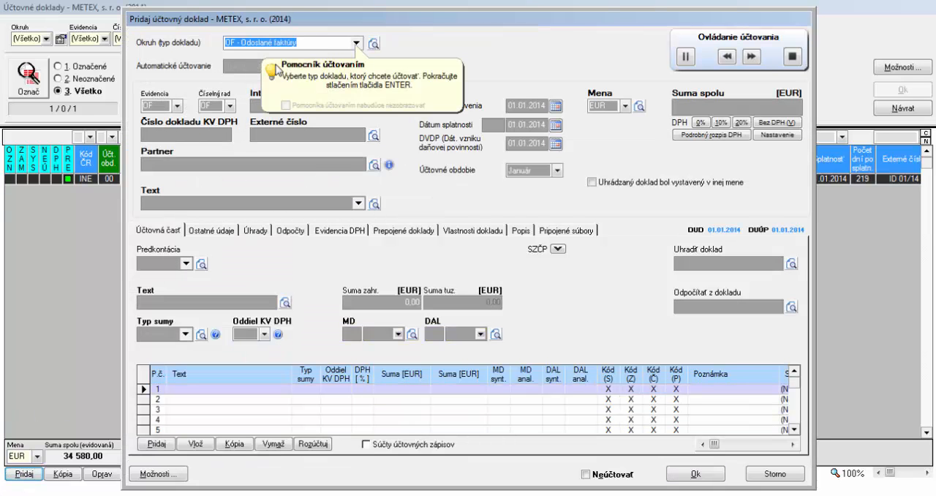
left_click(356, 43)
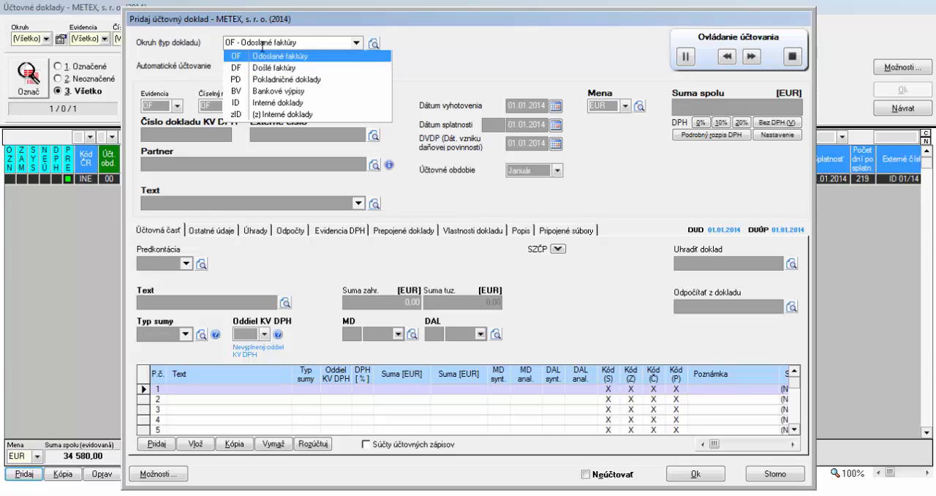
left_click(259, 115)
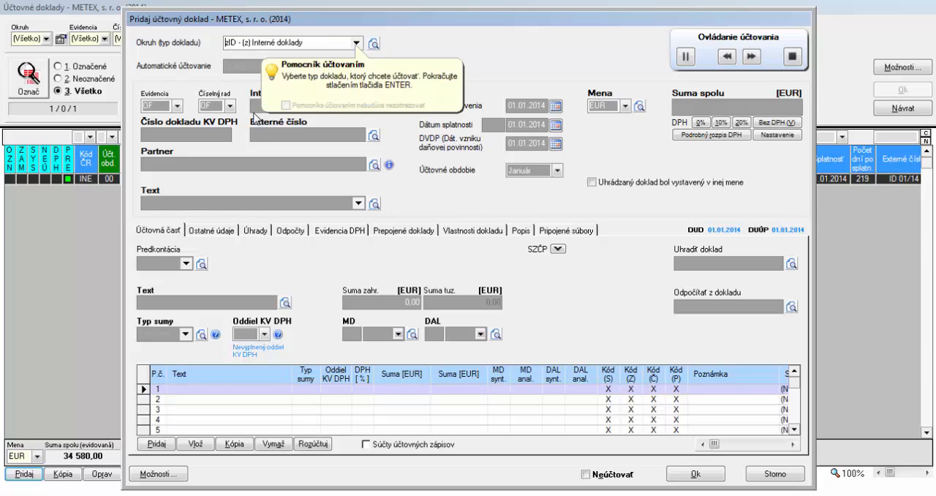
left_click(356, 66)
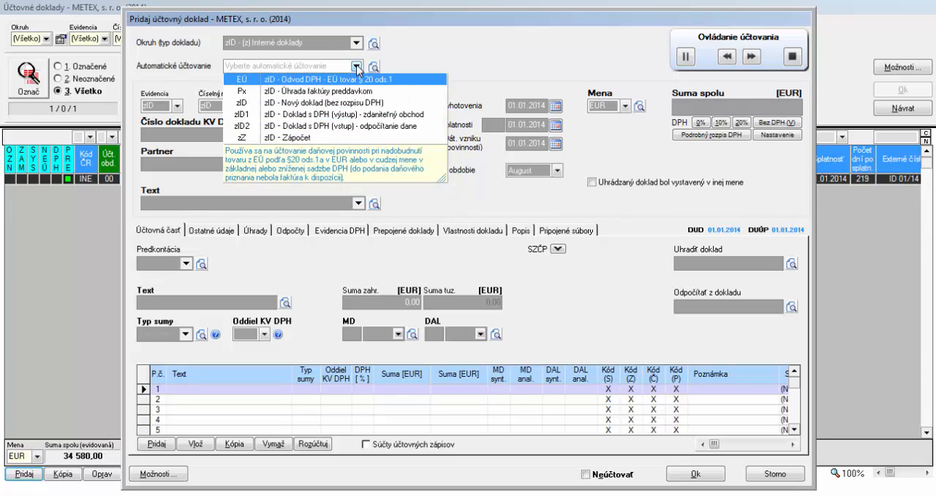
left_click(315, 102)
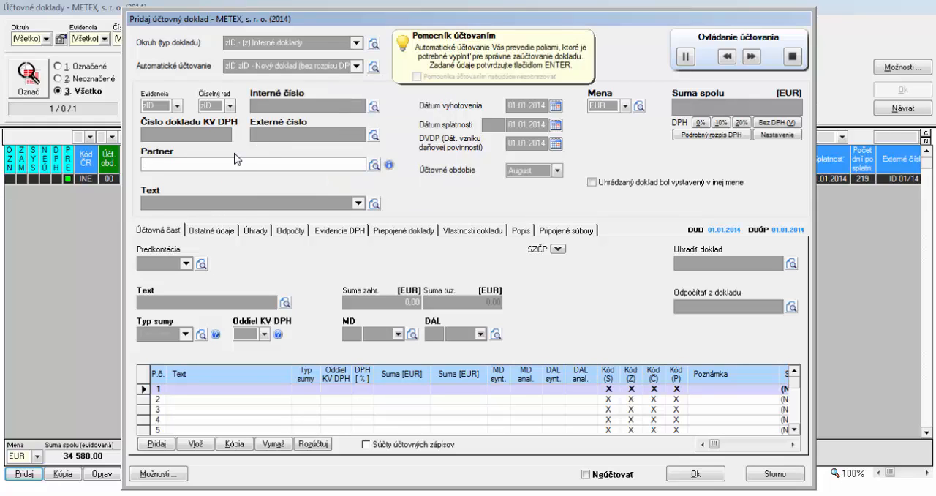
Leave the document's partner empty and enter Začiatočný stav as its text
key("Return")
type("Zač")
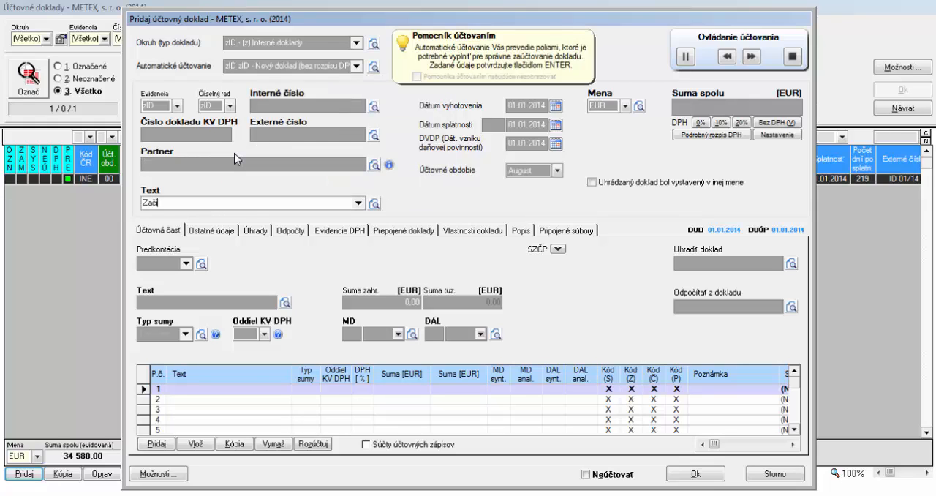
type("iatočný stav")
key("Return")
key("Return")
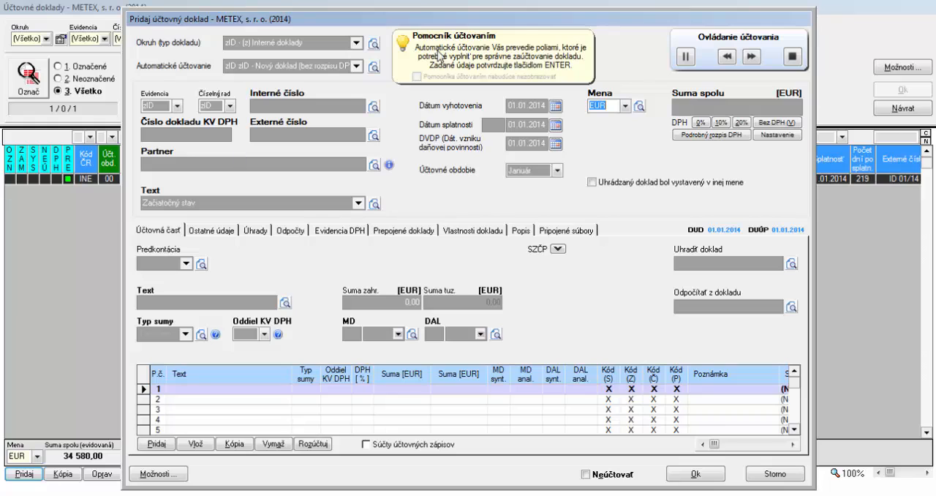
Set the document's currency to USD with an ECB exchange rate of 1,350
left_click(625, 106)
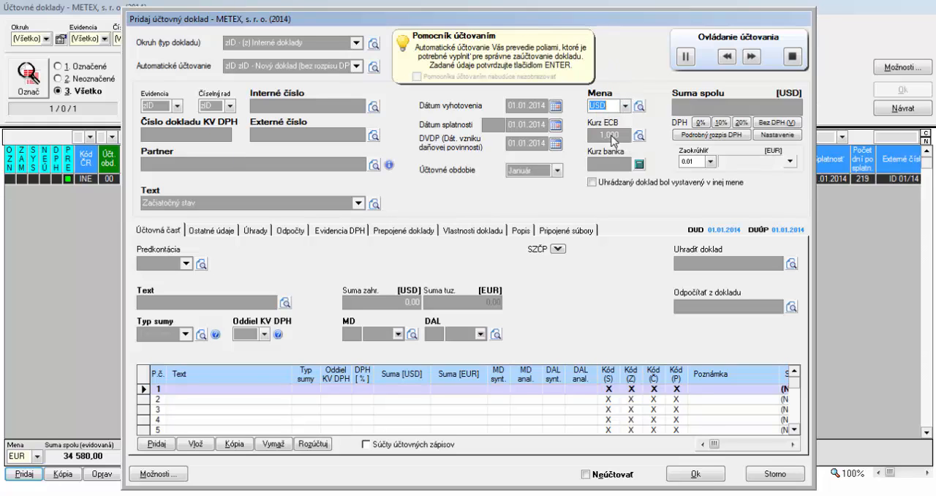
left_click(611, 136)
key("Return")
type("1")
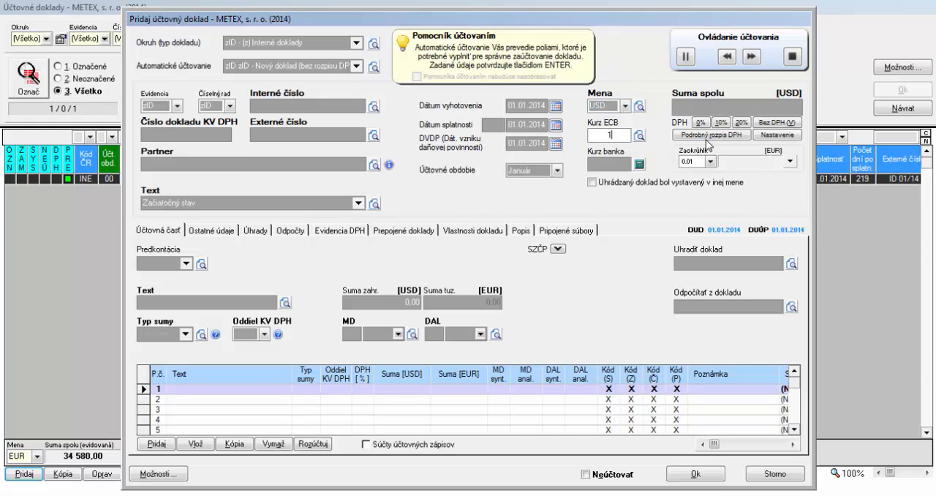
type(",350")
key("Return")
key("Return")
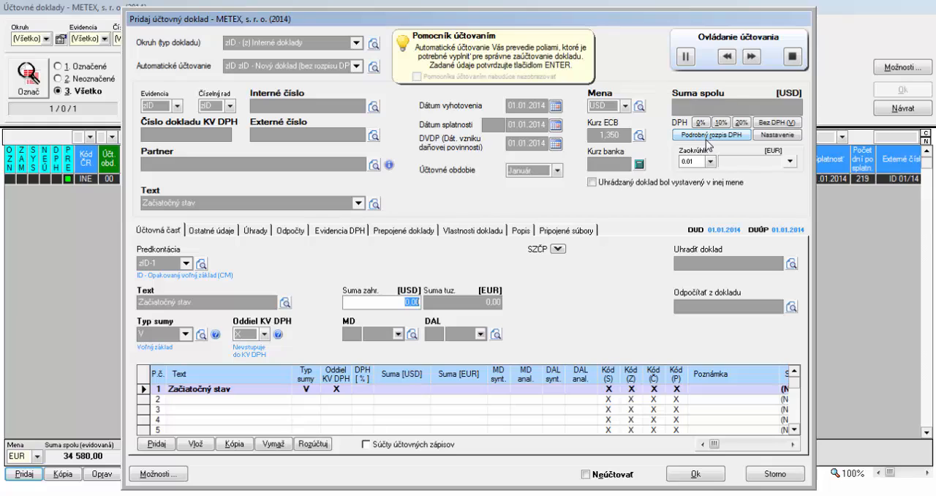
Post 1350 USD on the first line with account 211 002 on the MD side and 701 000 on the DAL side
type("1350")
key("Return")
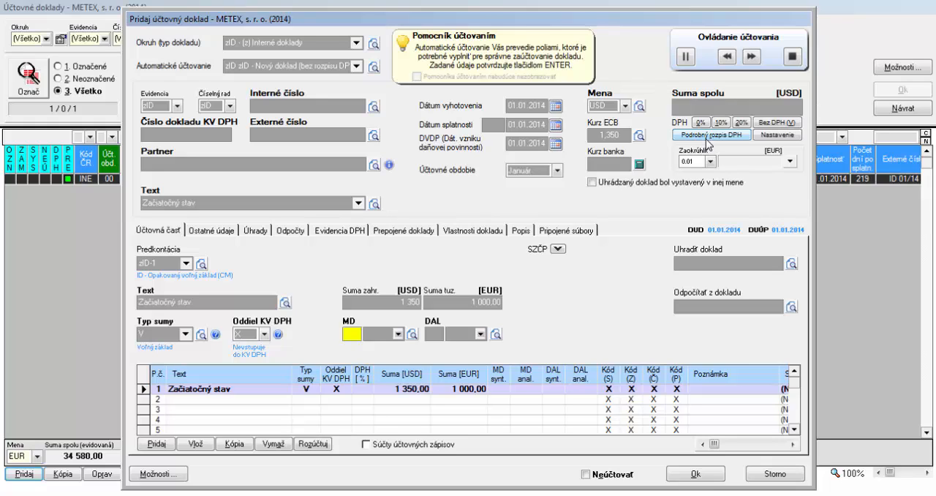
type("211")
key("Return")
type("002")
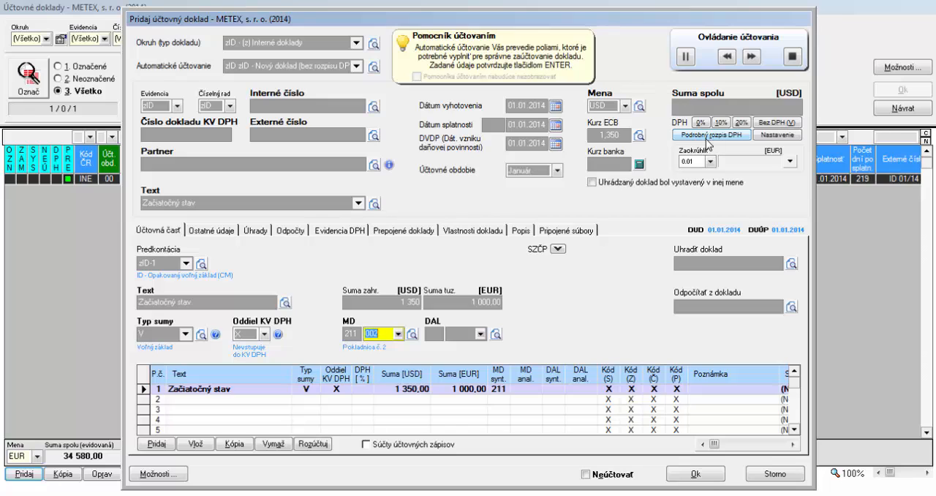
key("Return")
type("701")
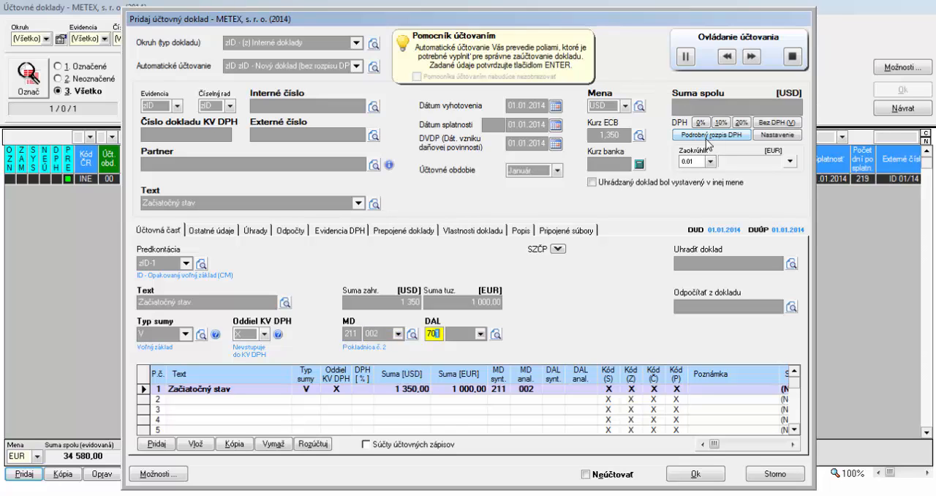
key("Return")
key("Return")
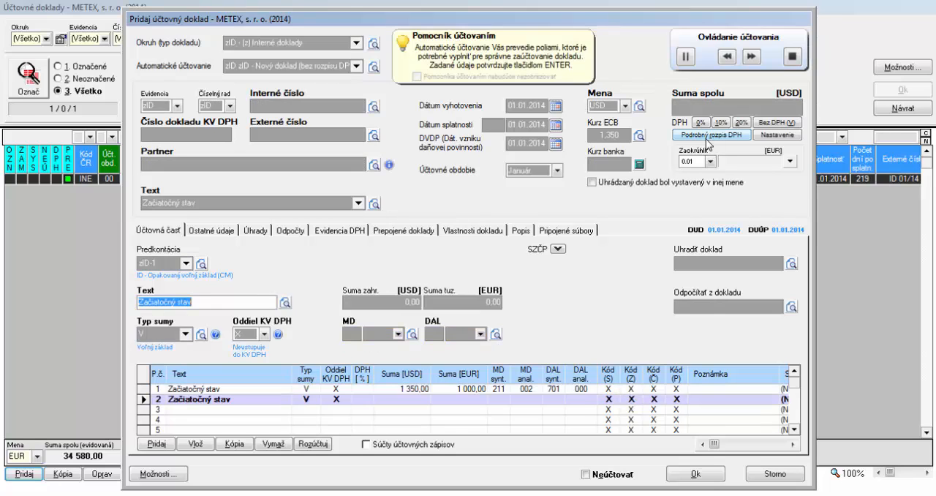
End the guided posting and set the document's internal number to zID 01/14
left_click(792, 59)
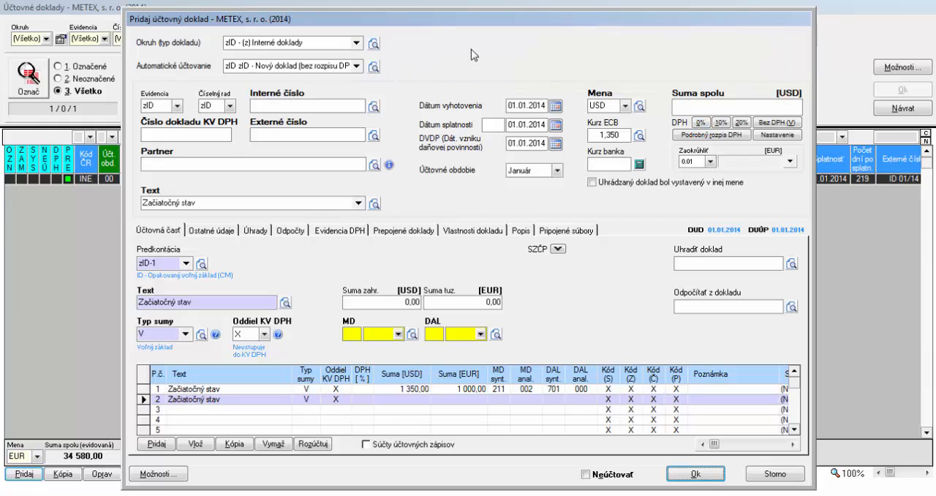
left_click(177, 106)
left_click(179, 110)
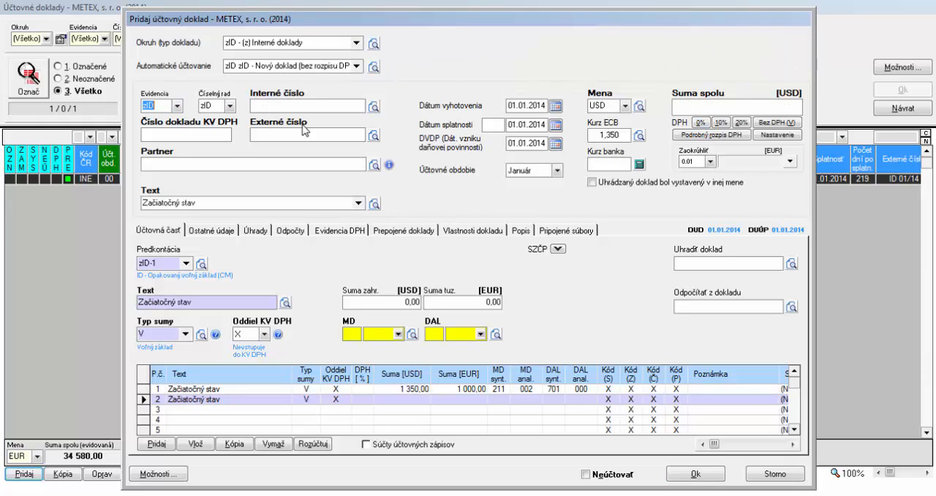
left_click(301, 104)
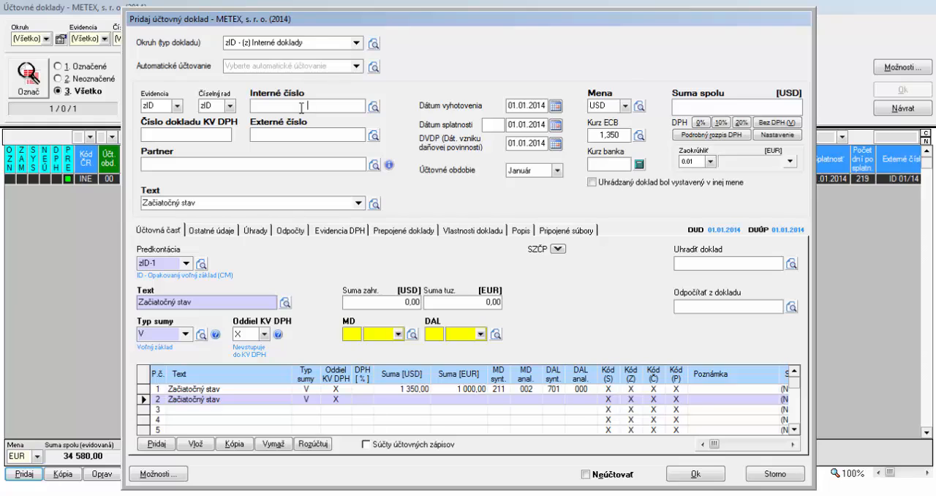
type("zID 01/14")
Set the document's accounting period to Otvorenie and save the document to that period
left_click(540, 172)
scroll(534, 191, "up", 1)
left_click(532, 184)
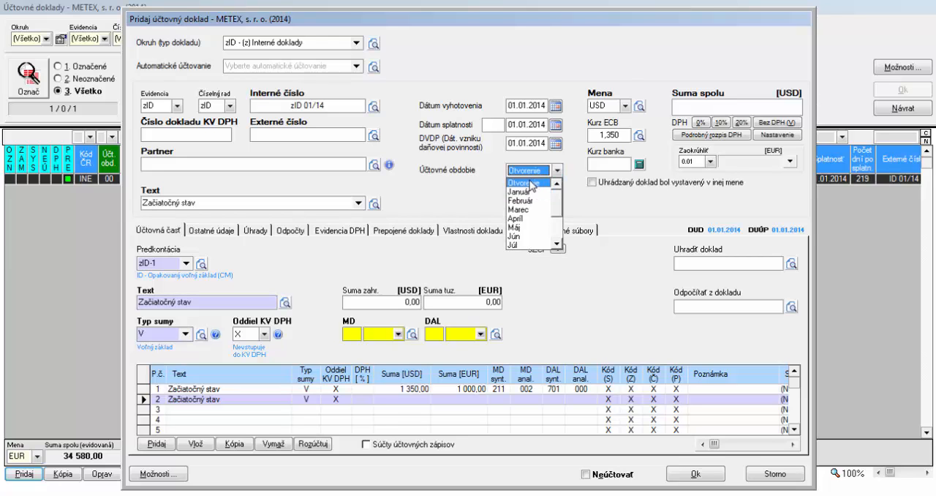
left_click(698, 474)
left_click(407, 285)
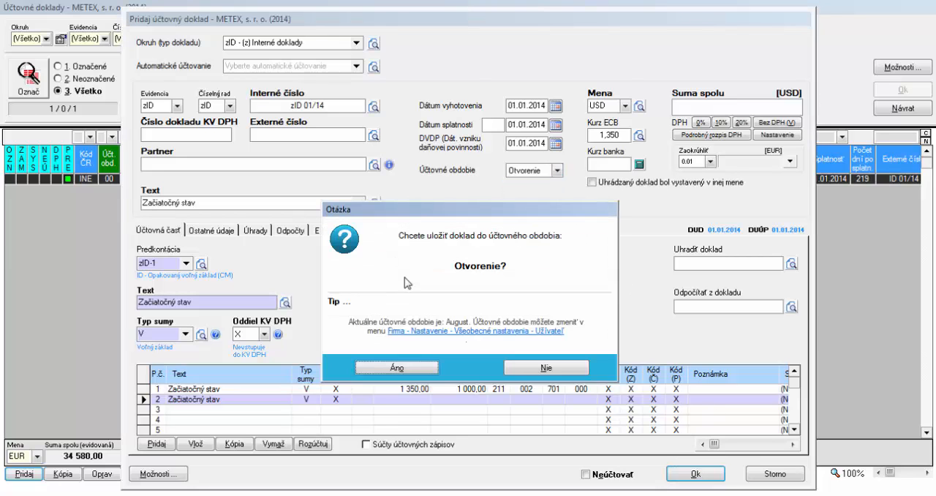
left_click(407, 365)
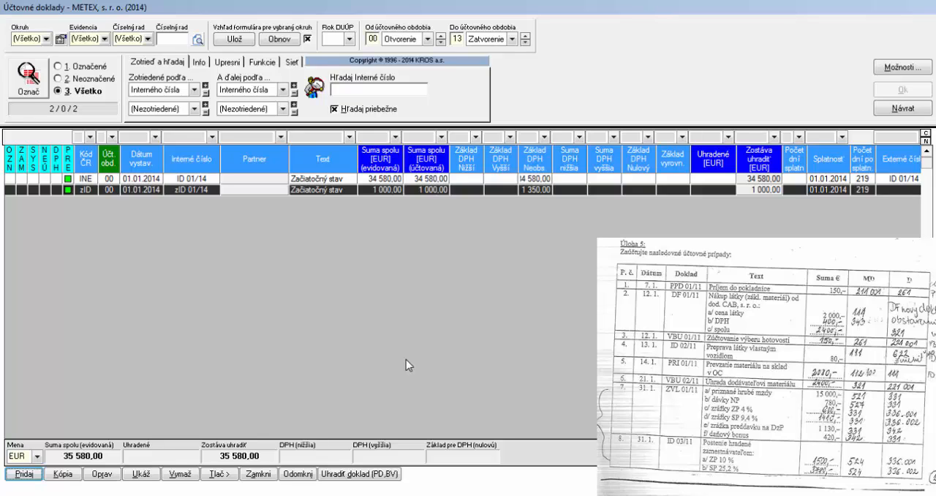
Add a document of type PD - Pokladničné doklady with the automatic posting Dp PD - Dotácia pokladnice
left_click(24, 473)
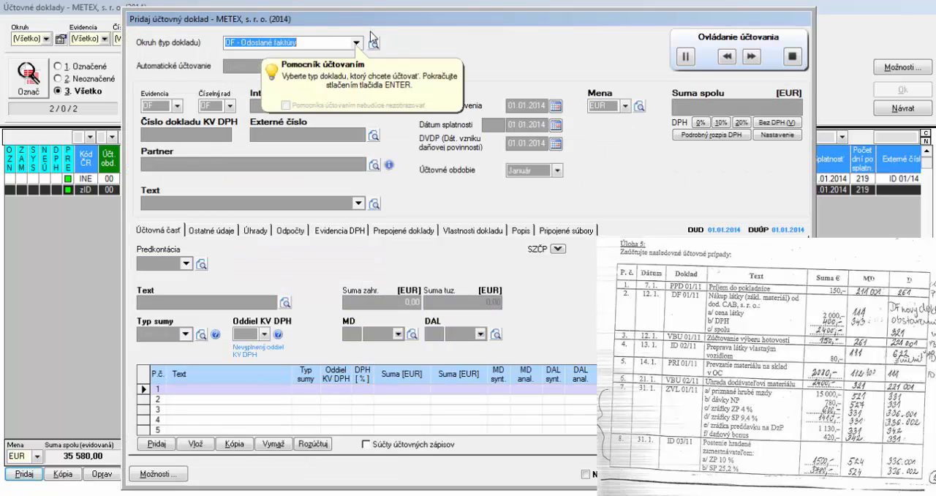
left_click(356, 44)
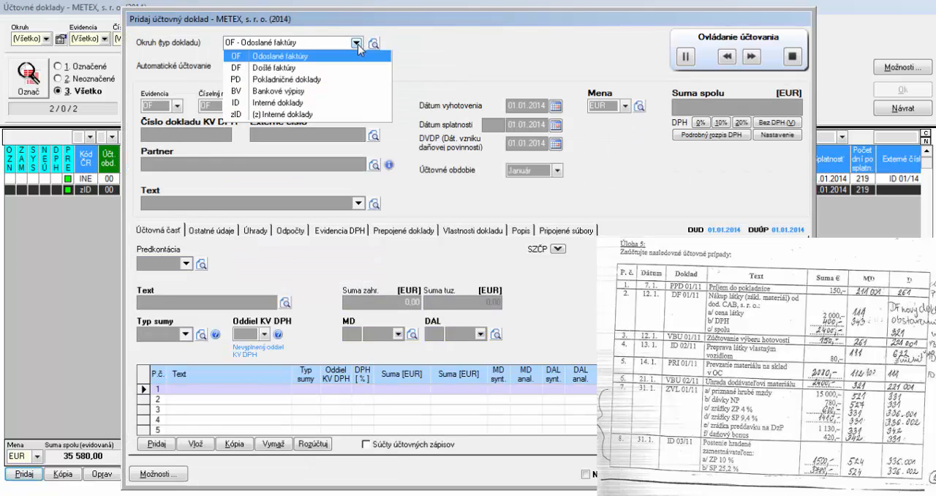
left_click(319, 79)
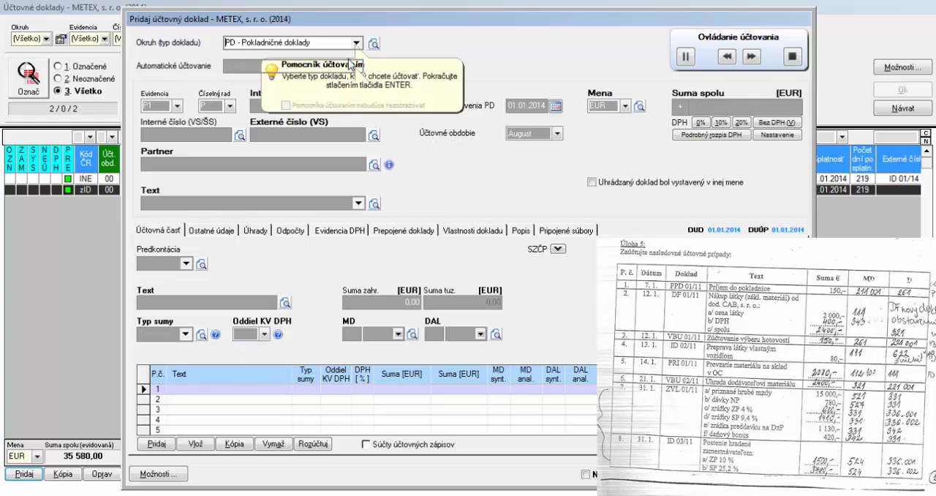
left_click(356, 66)
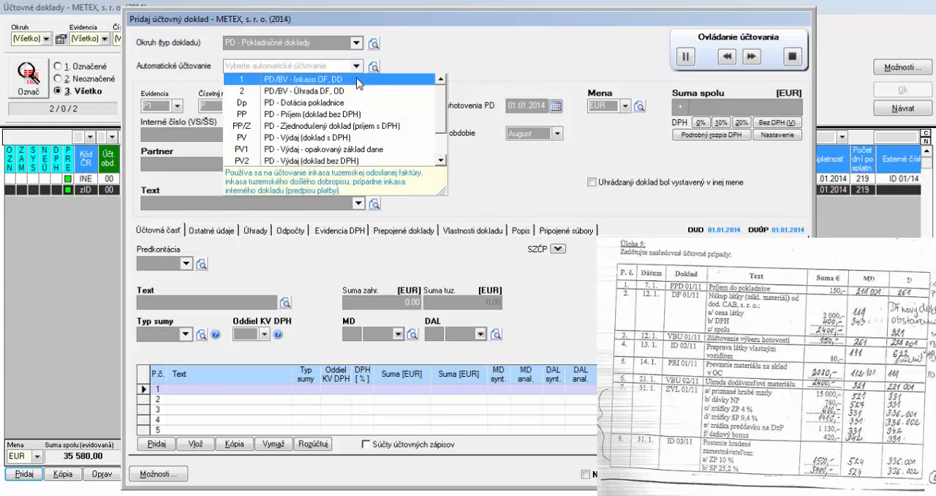
left_click(354, 104)
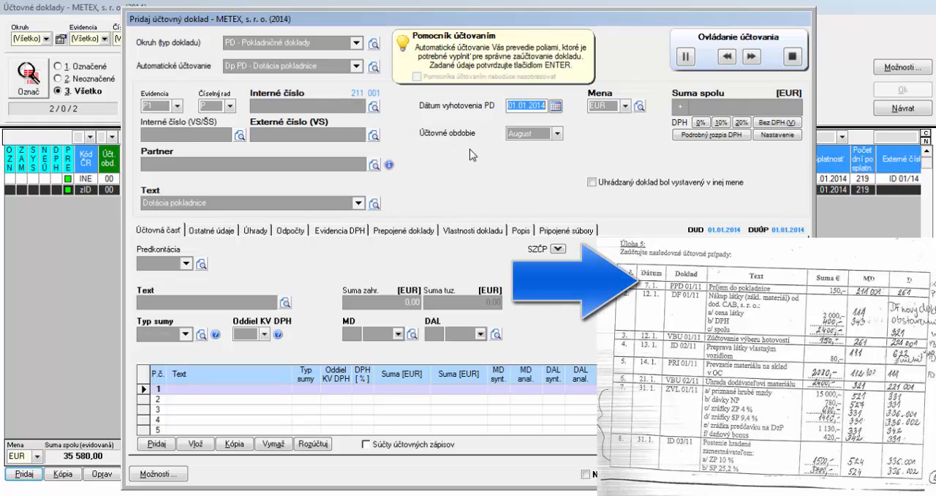
Set the cash document's issue date to 07.01.2014 and its total to 150 EUR, accepting the suggested posting to 211 001 and 261 000
type("07")
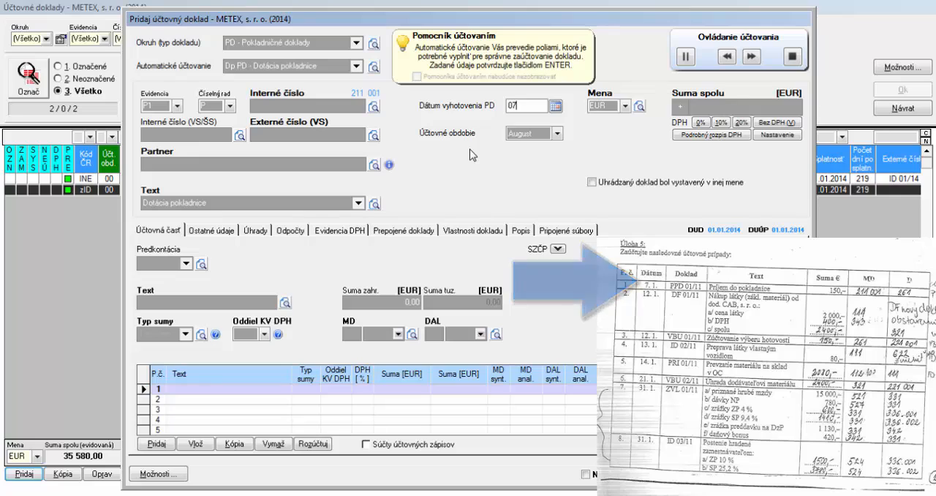
type(".01.")
key("Return")
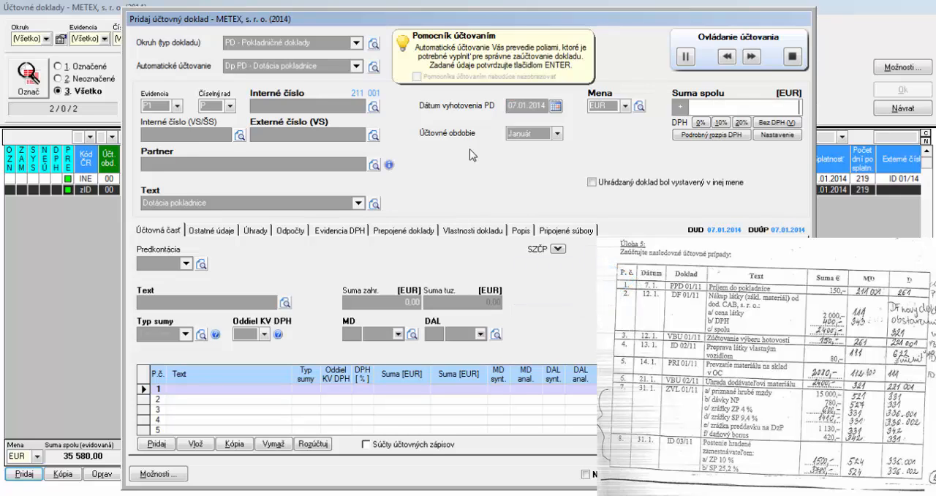
type("150")
key("Return")
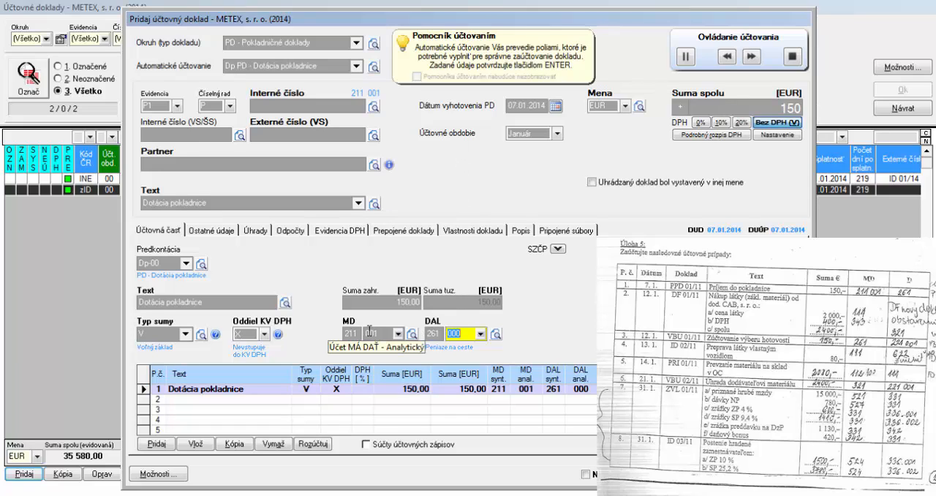
key("Return")
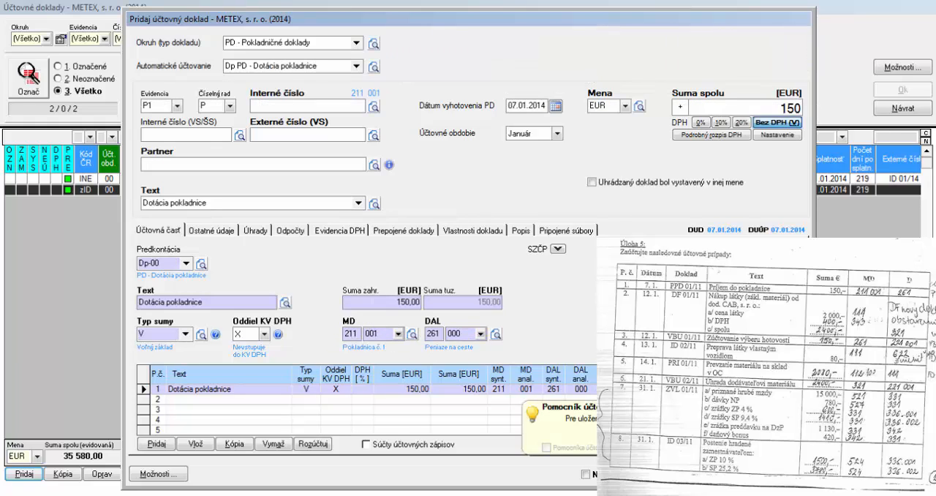
Set the cash document's internal number to PPD 01/14 and save it to the accounting period Január
left_click(717, 474)
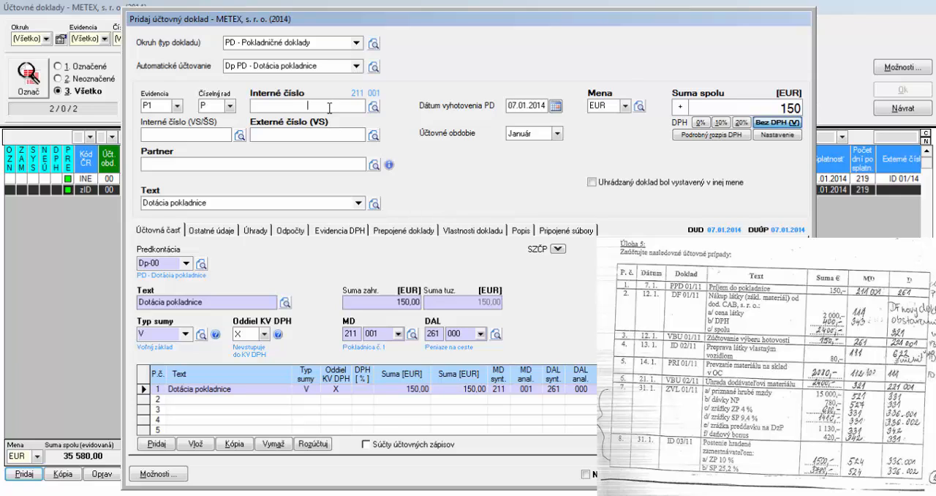
type("PPD 01/14")
key("F12")
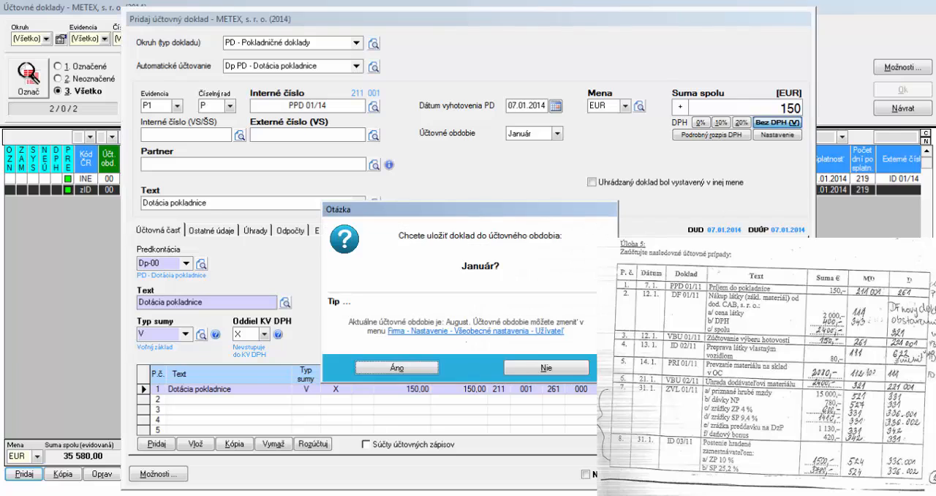
left_click(412, 372)
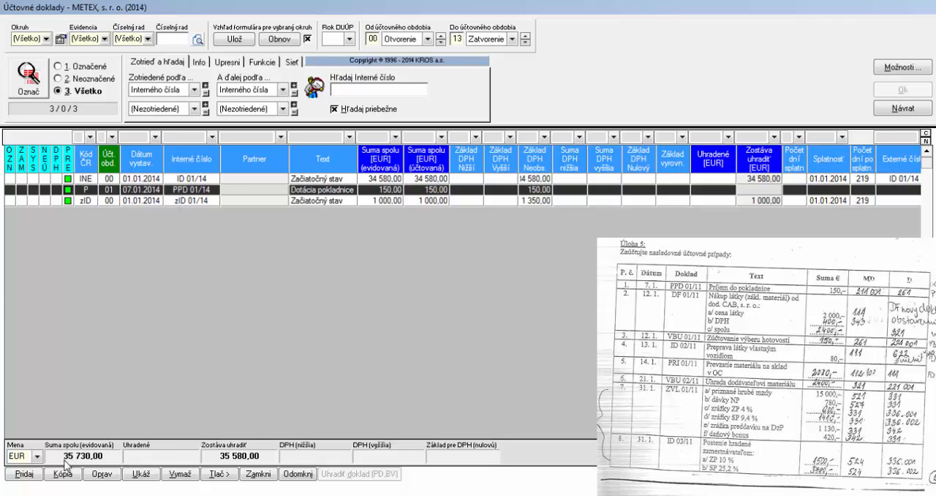
Add a document of type DF - Došlé faktúry with the automatic posting 20 DF - Nový doklad (s rozpisom DPH)
left_click(24, 474)
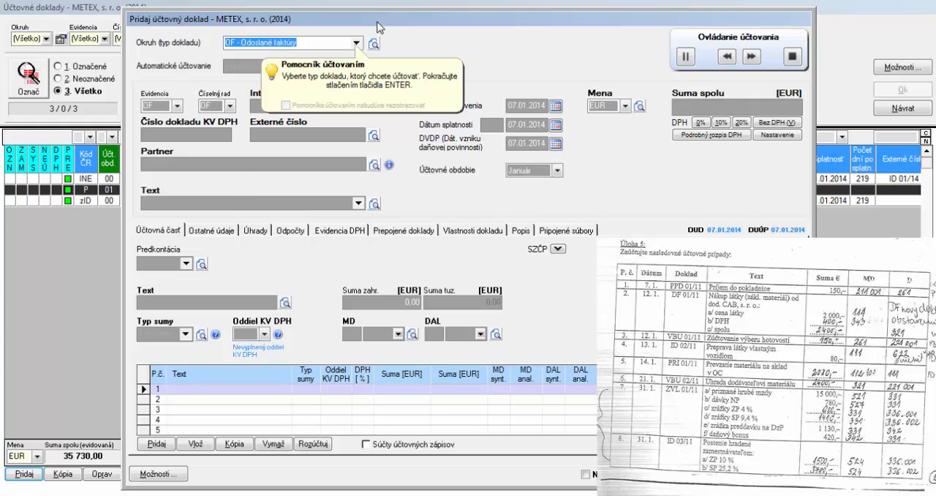
left_click(357, 43)
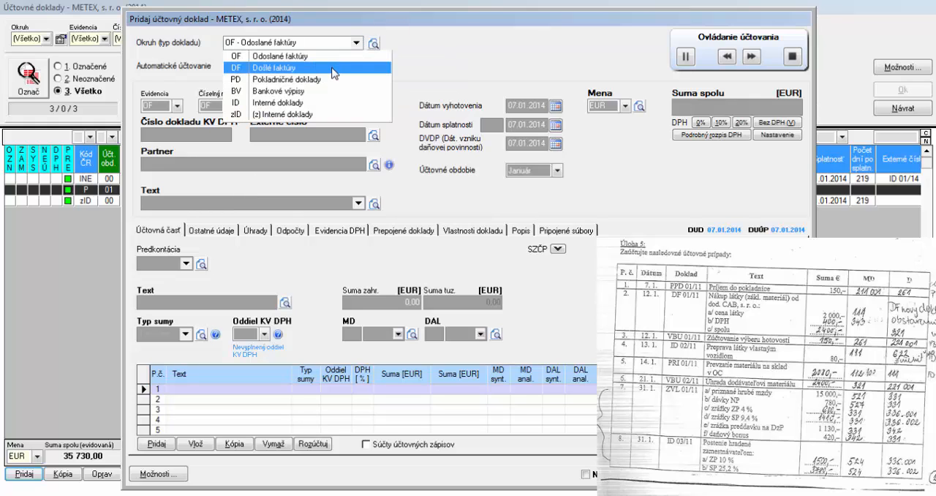
left_click(332, 67)
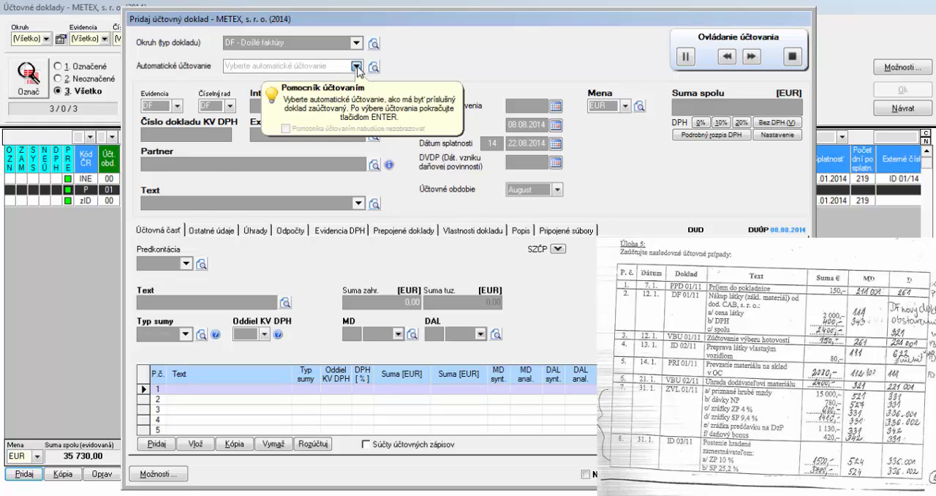
left_click(357, 65)
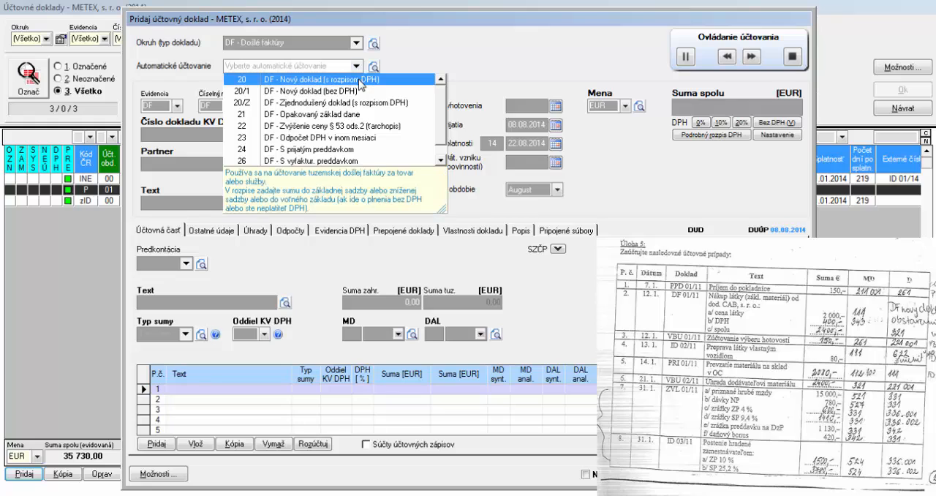
left_click(358, 79)
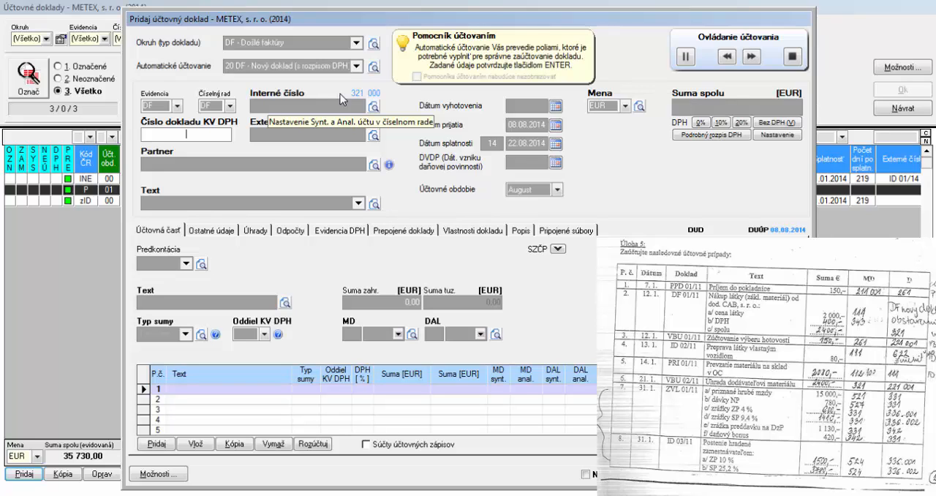
Set the received invoice's KV DPH document number to DF 01/14 and accept the suggested external number
type("DF")
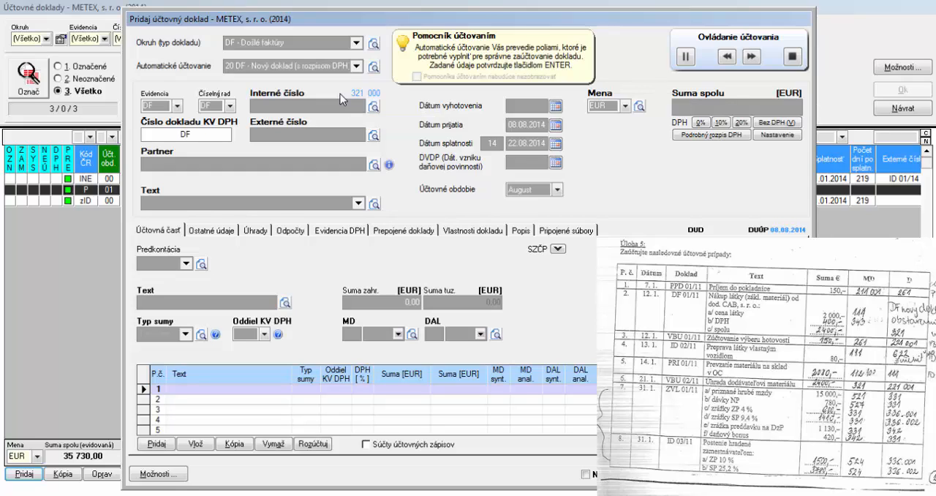
type(" 01/14")
key("Return")
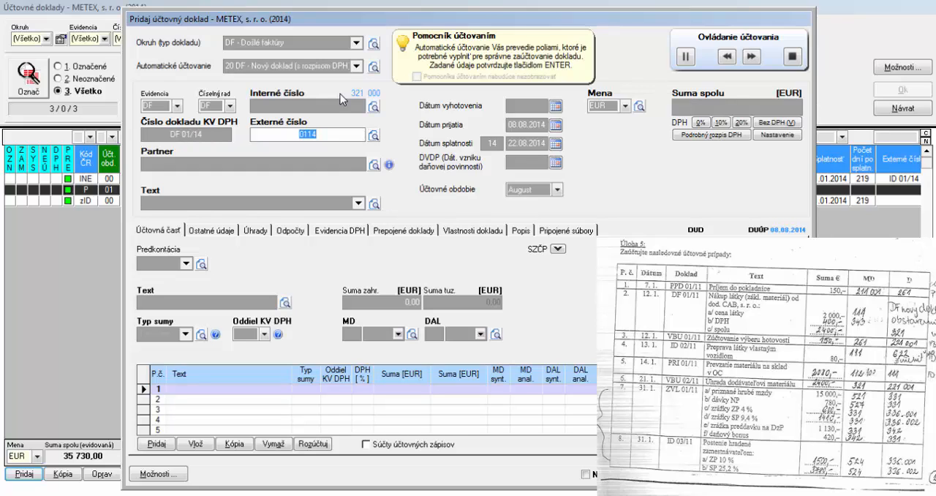
key("Return")
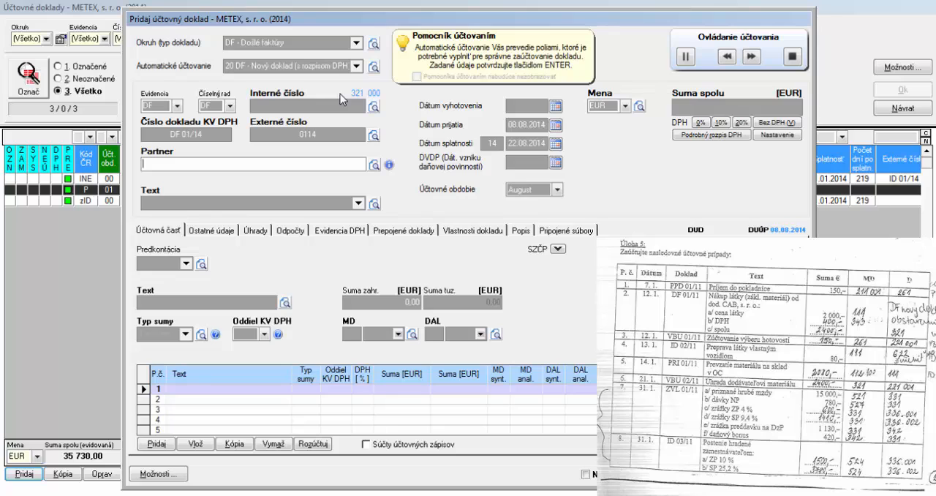
Set the received invoice's partner to CAB, s. r. o. and its text to Obstaranie materiálu
left_click(373, 164)
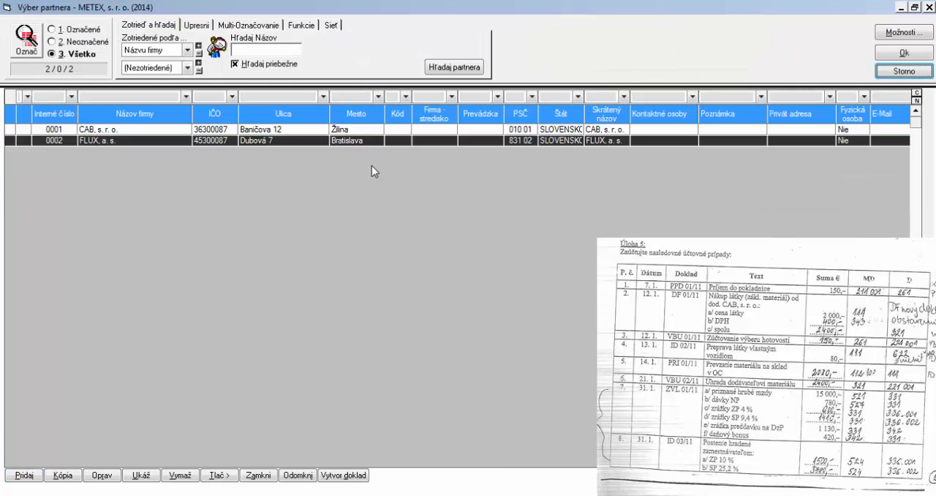
double_click(307, 134)
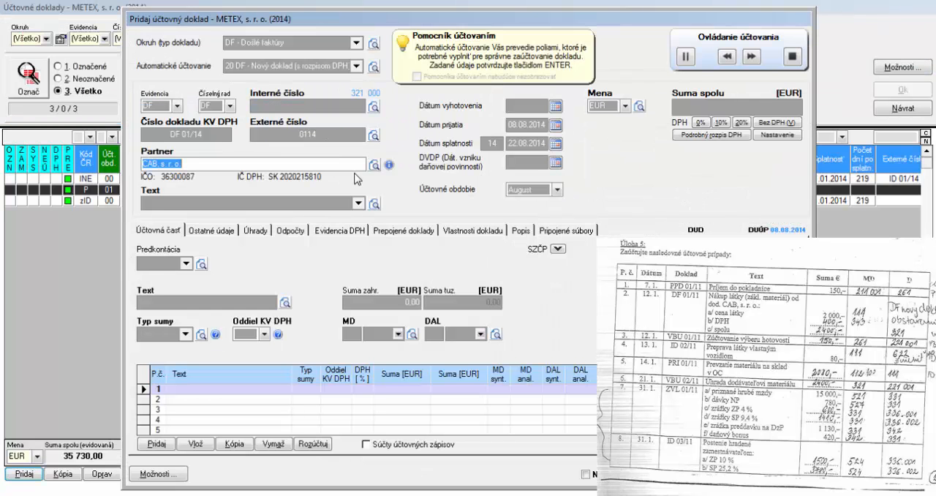
key("Return")
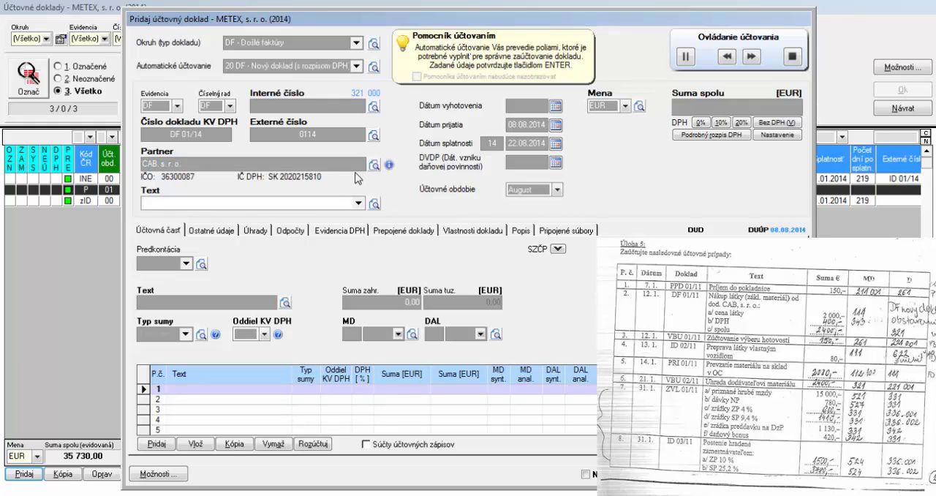
left_click(358, 203)
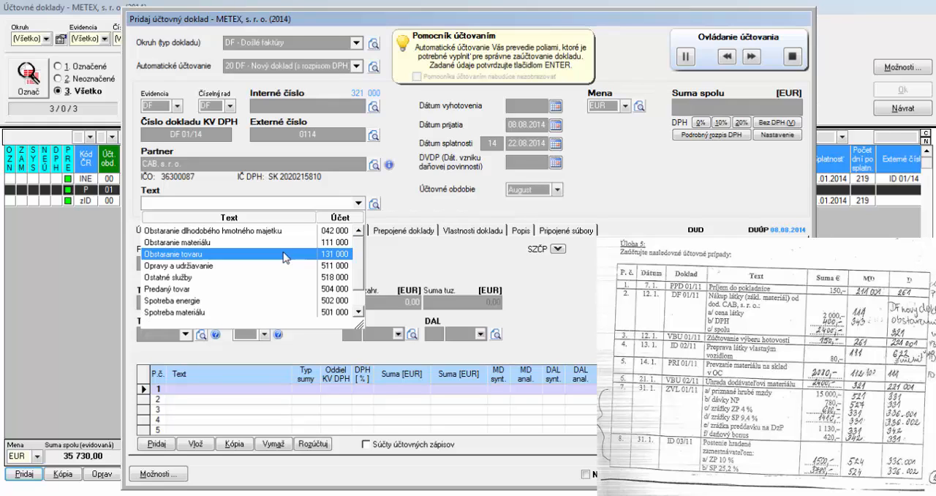
scroll(285, 272, "down", 3)
scroll(285, 273, "up", 3)
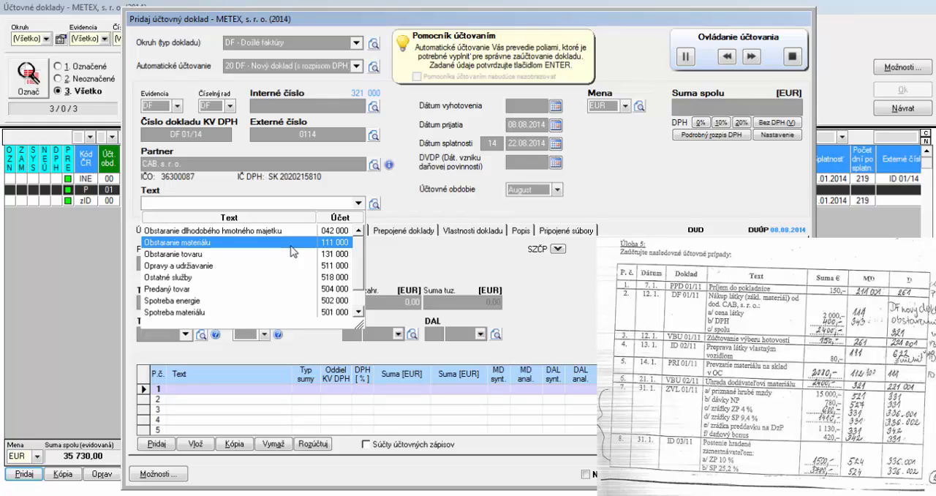
left_click(290, 245)
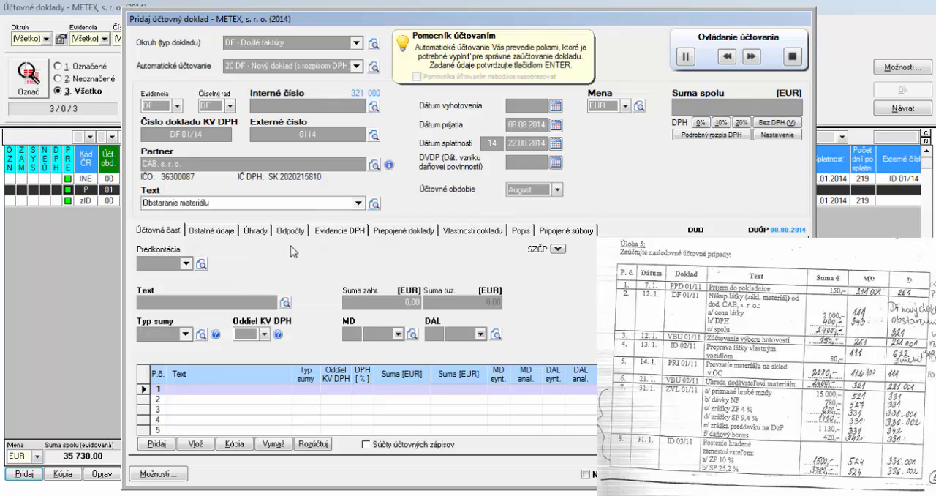
key("Return")
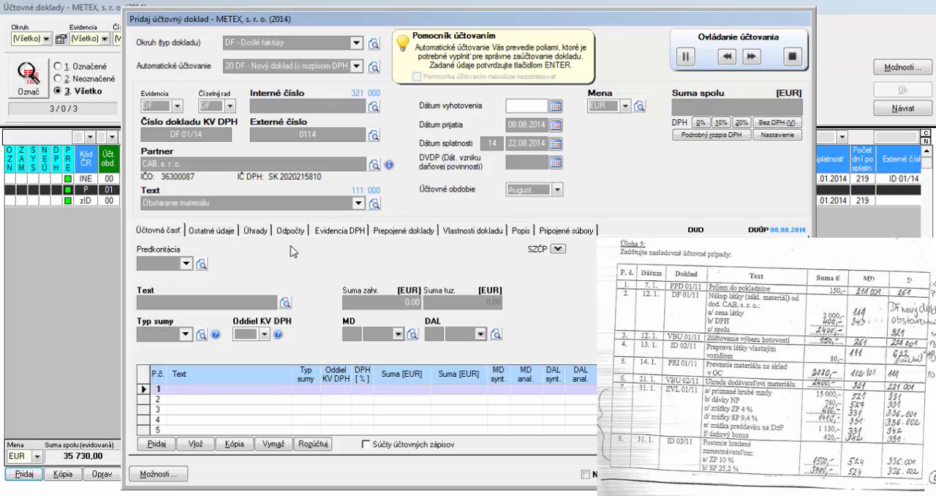
Set the invoice's issue date to 12.01.2014 and use the same date for receipt, due date and tax liability
type("12.01.2014")
key("Return")
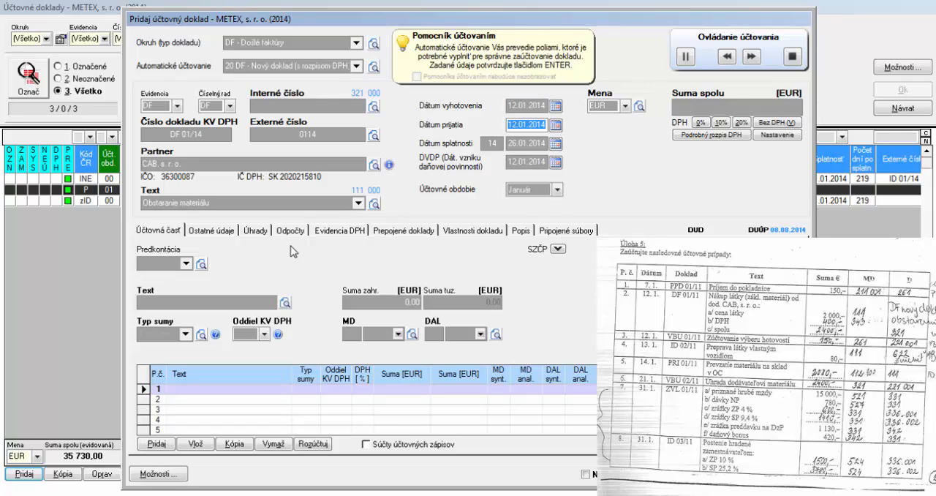
key("Return")
key("Return")
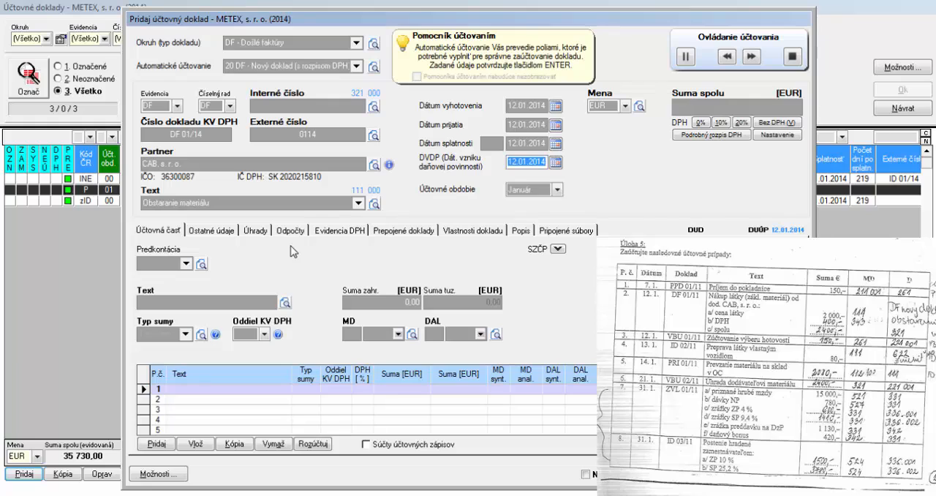
key("Return")
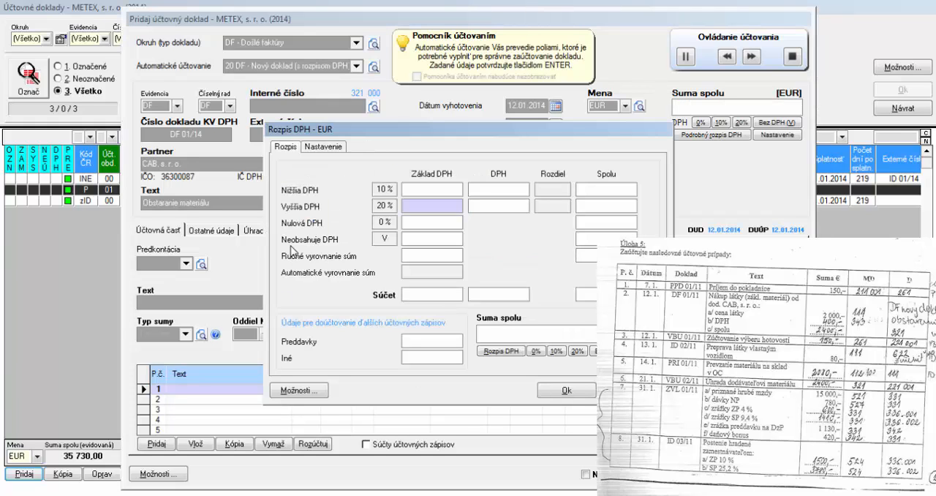
Enter a VAT base of 2 000 EUR at the 20% rate in the VAT breakdown and accept the generated posting lines
type("2 000")
key("Return")
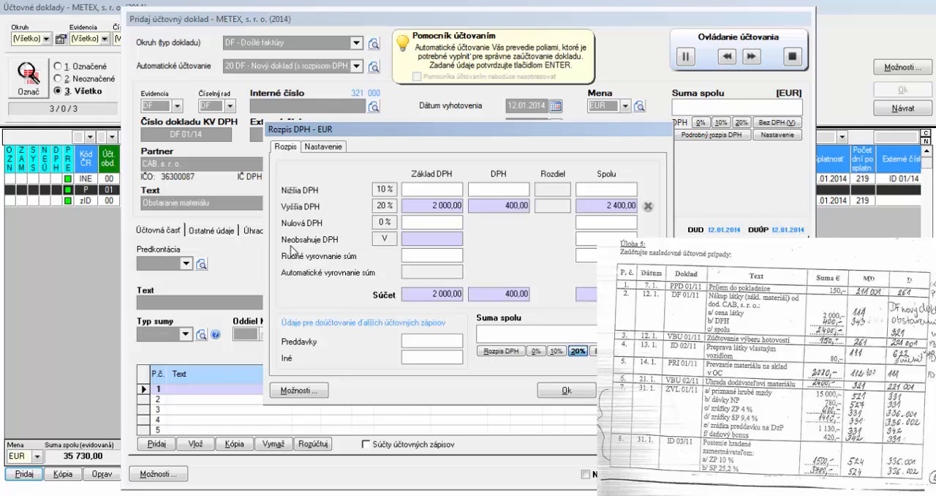
left_click(559, 394)
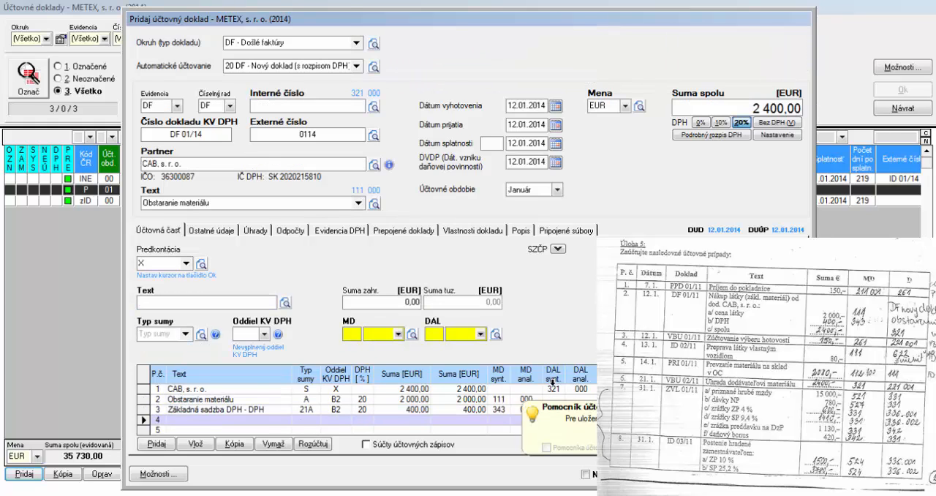
left_click(520, 412)
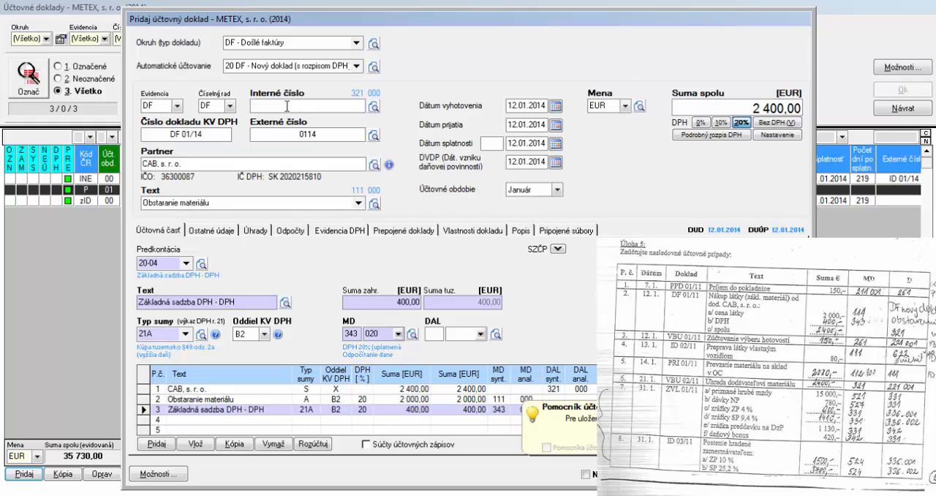
Set the invoice's internal number to DF 01/14 and save the document
left_click(713, 474)
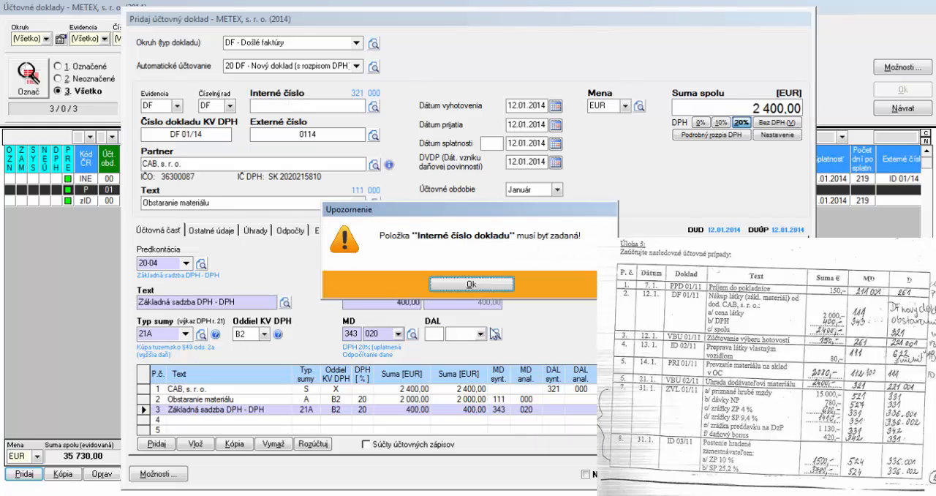
key("Return")
type("DF ")
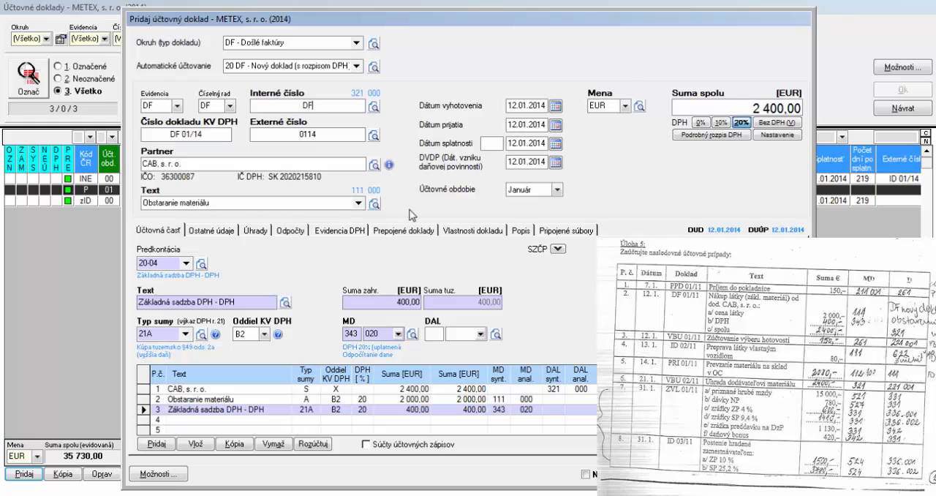
type("01/14")
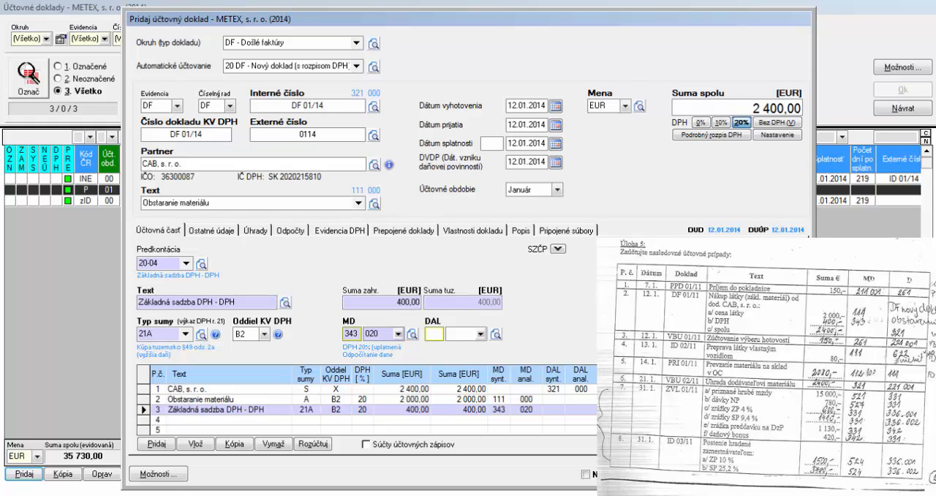
left_click(717, 474)
left_click(392, 367)
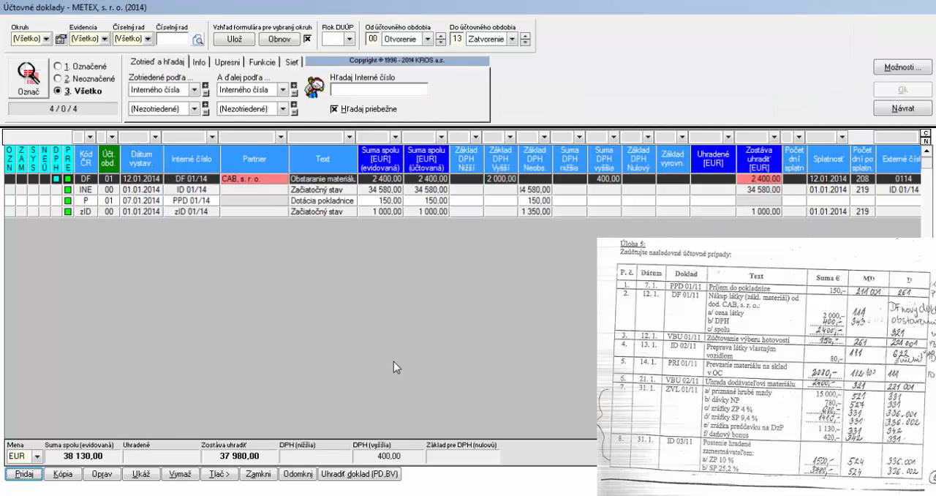
Start a payment for received invoice DF 01/14 as a bank statement (BV) in the VBU register
left_click(241, 179)
left_click(354, 473)
left_click_drag(512, 7, 510, 24)
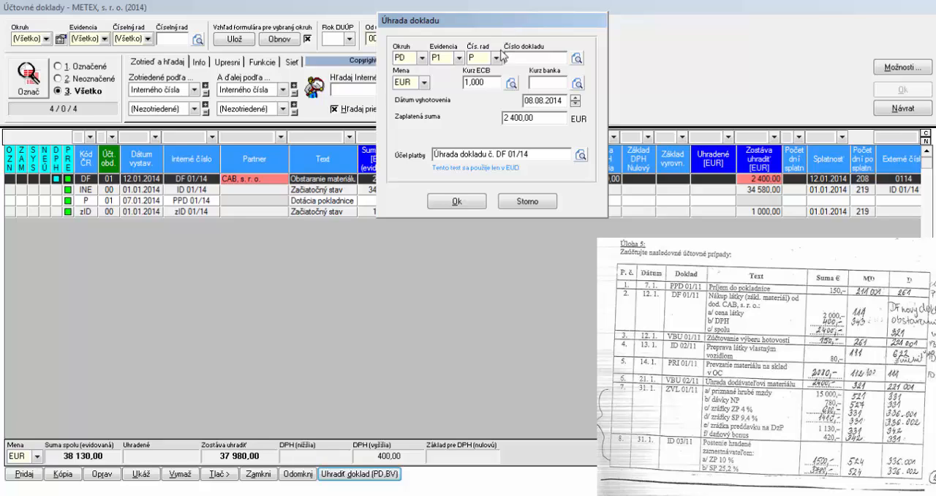
left_click(422, 57)
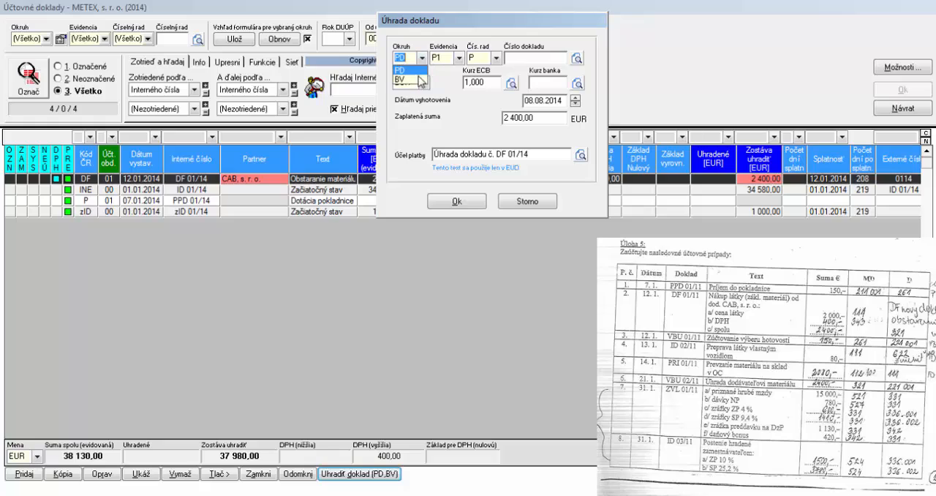
left_click(420, 79)
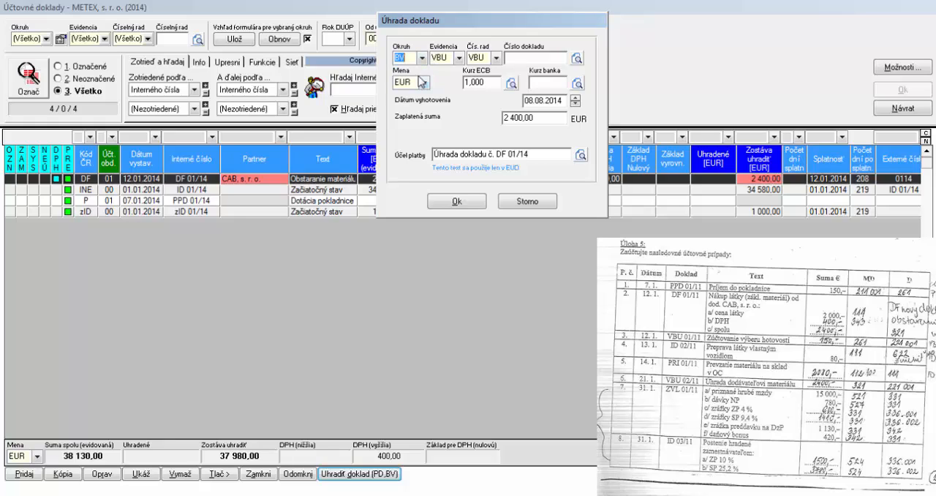
left_click(458, 59)
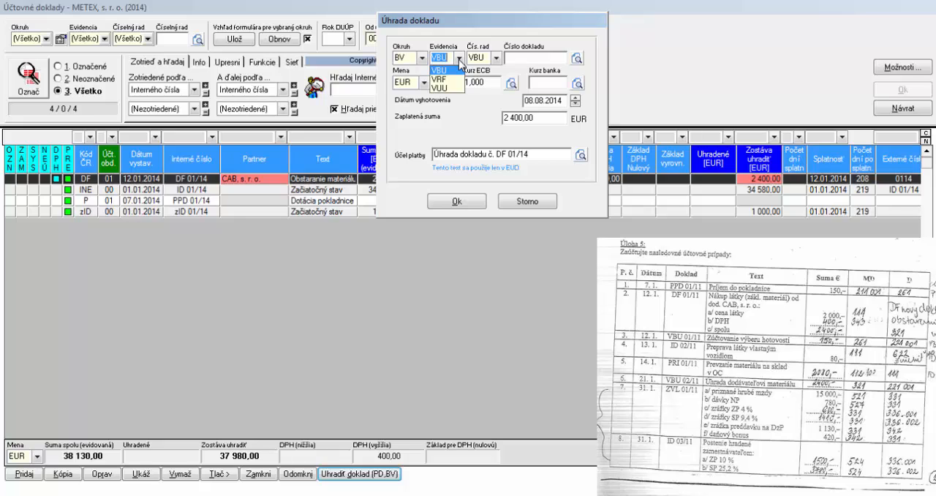
left_click(459, 60)
key("Tab")
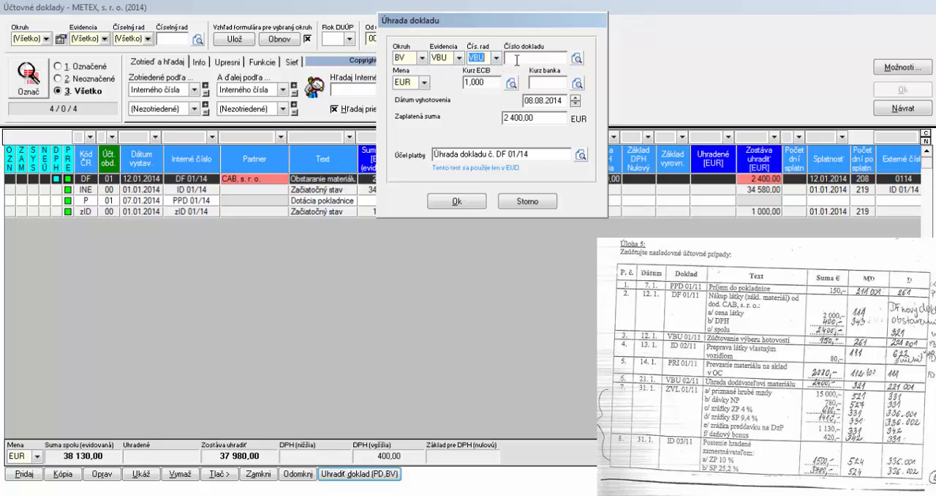
Number the payment document VBU 02/14 and post the invoice payment to the accounting documents
left_click(517, 60)
type("VBU 02/13")
key("BackSpace")
type("4")
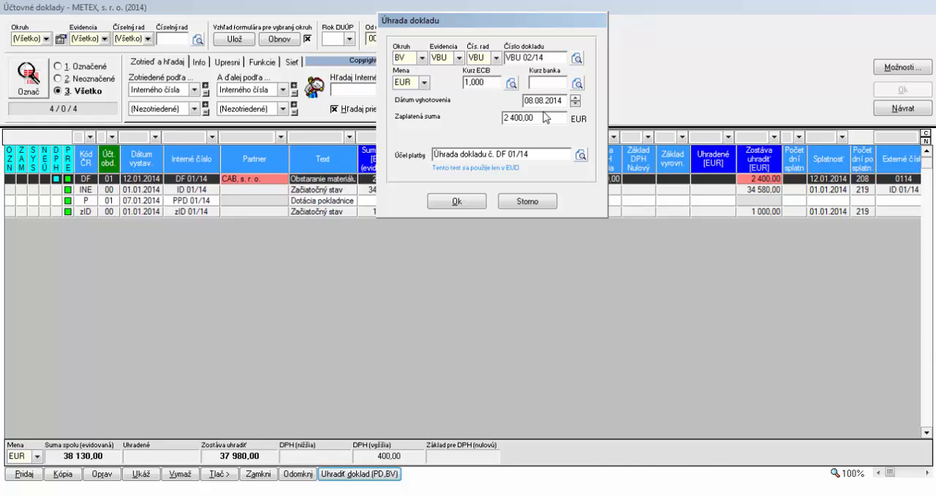
left_click(477, 203)
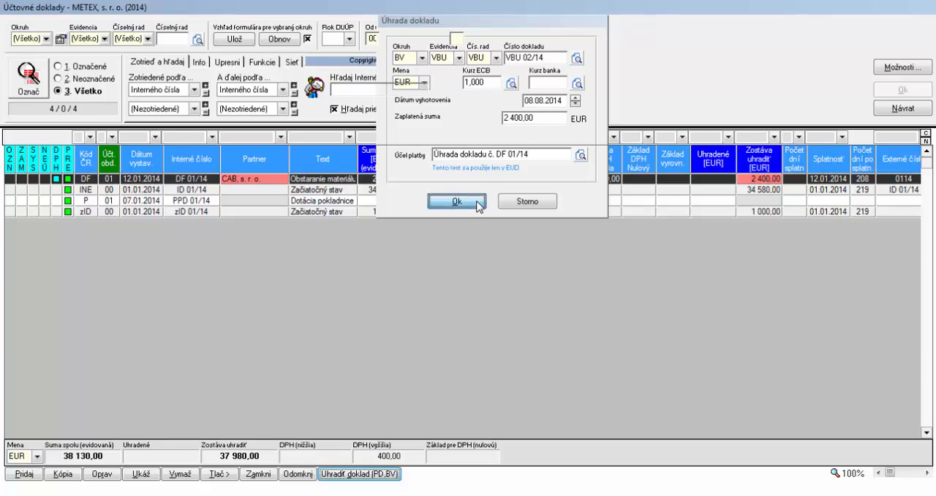
left_click(471, 283)
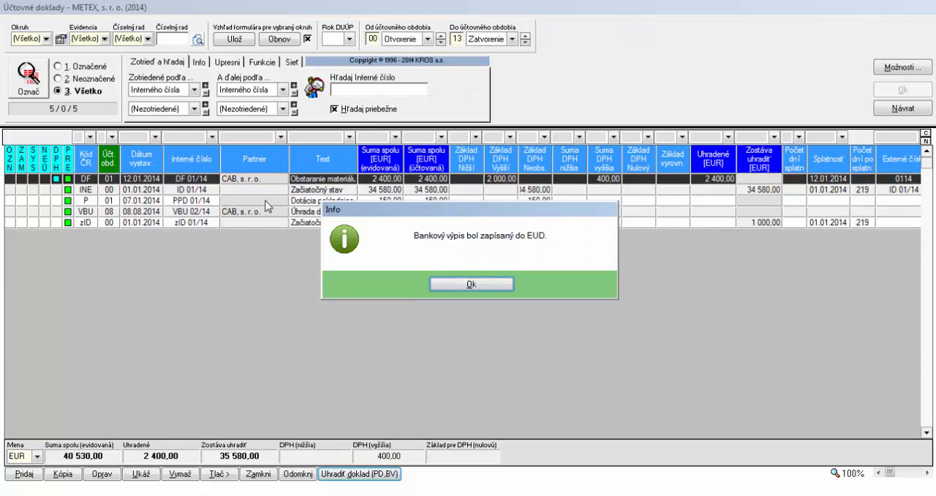
left_click(487, 286)
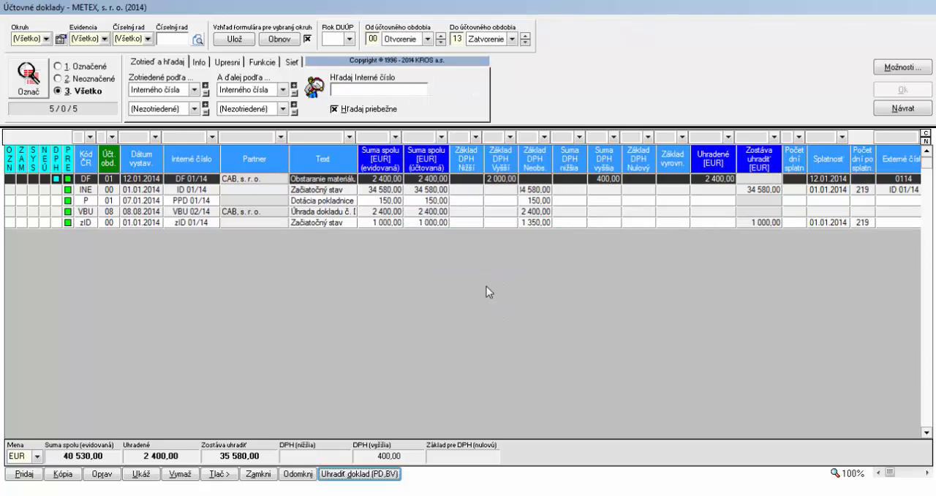
Open received invoice DF 01/14 to check its dates and posting lines, and close it without changes
left_click(226, 180)
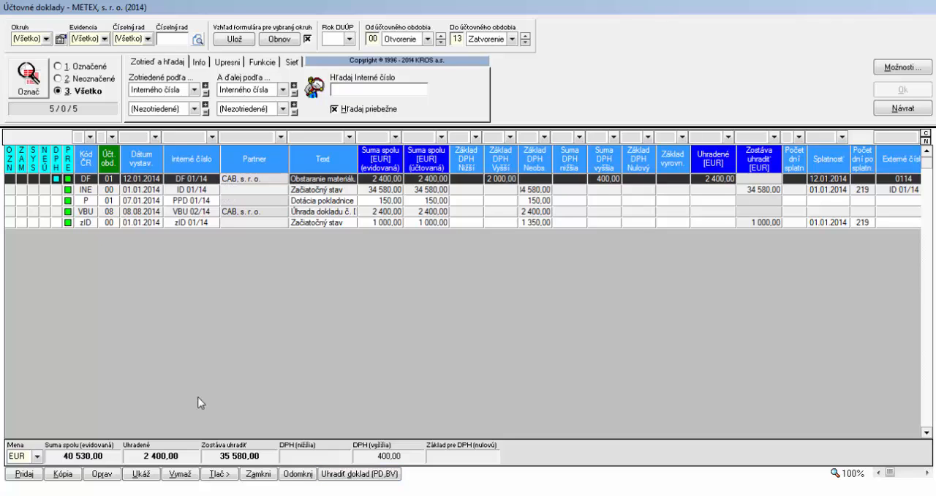
double_click(128, 178)
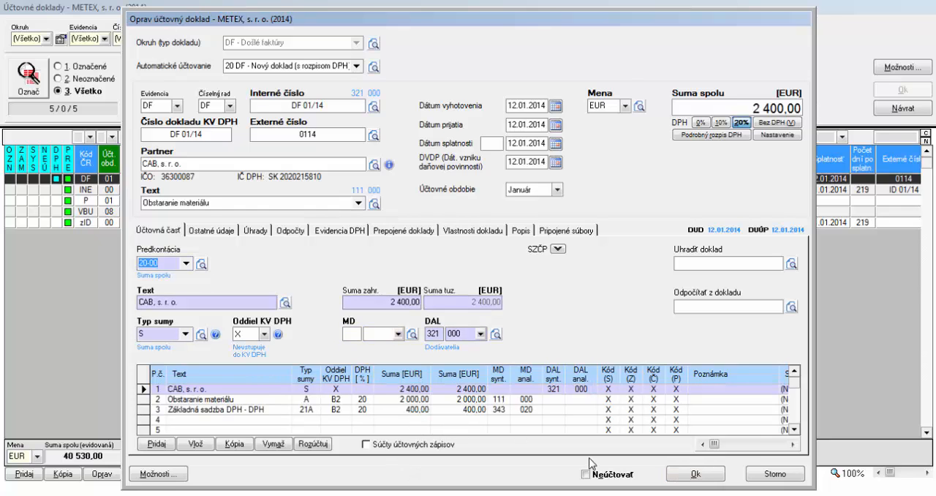
key("Escape")
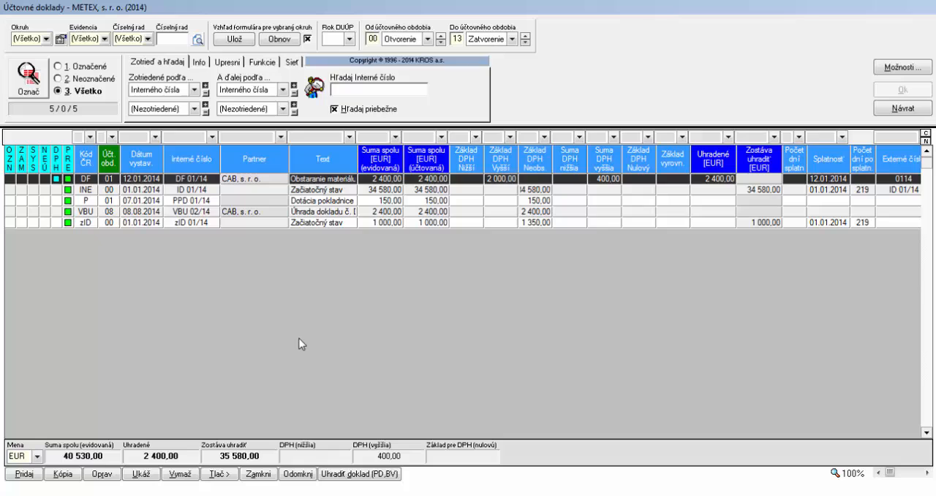
Open bank statement VBU 02/14 for editing and set its bank operation date to 21.01.2014
left_click(146, 212)
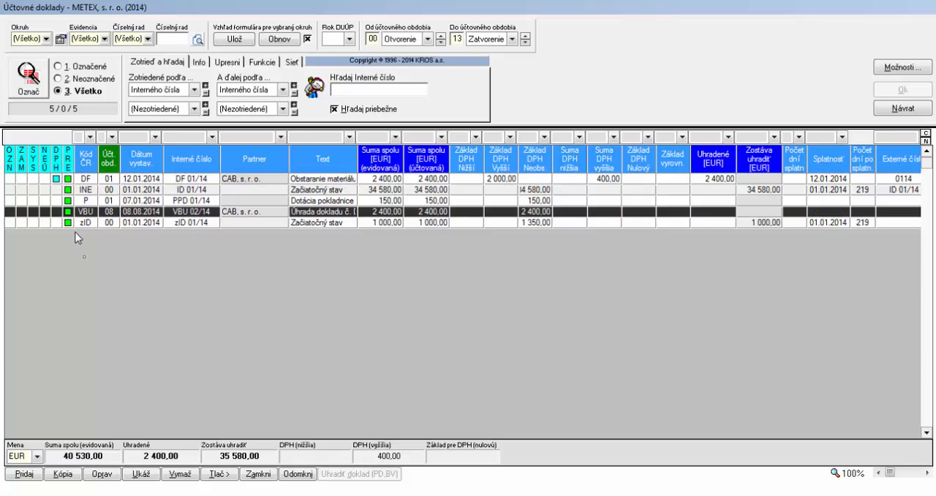
double_click(87, 214)
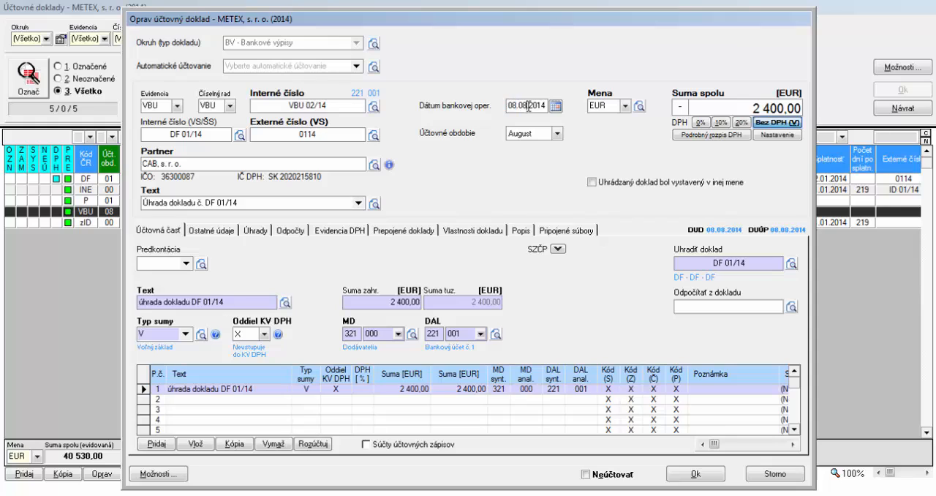
double_click(528, 106)
key("BackSpace")
type("210114")
key("Tab")
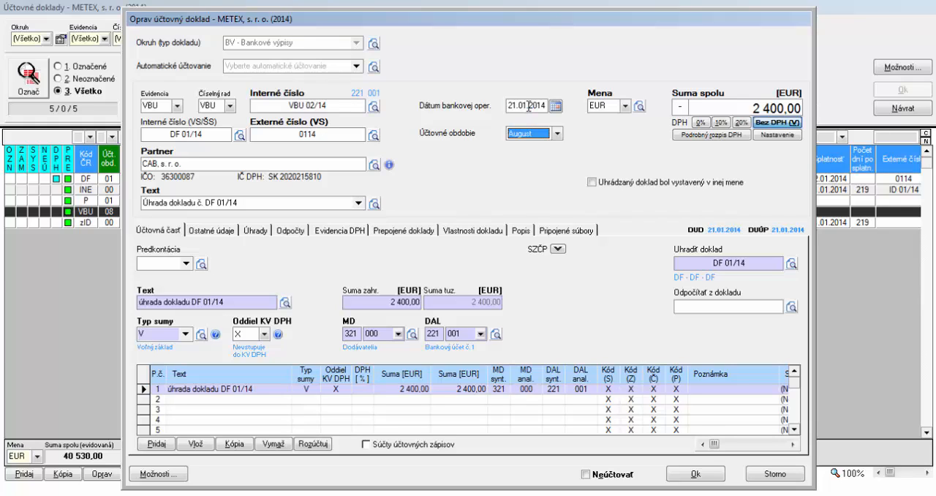
Assign the bank statement to the accounting period Január, save it and leave the list of accounting documents
left_click(560, 134)
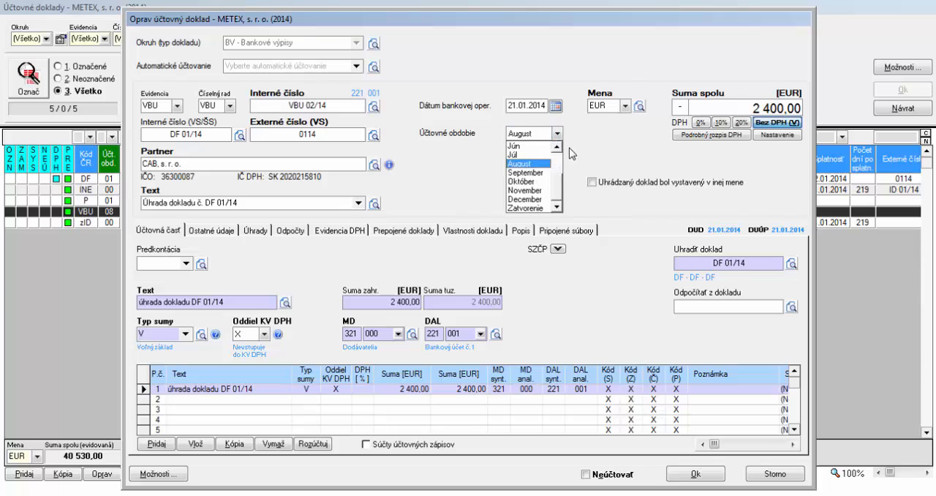
left_click_drag(557, 192, 557, 162)
left_click(540, 155)
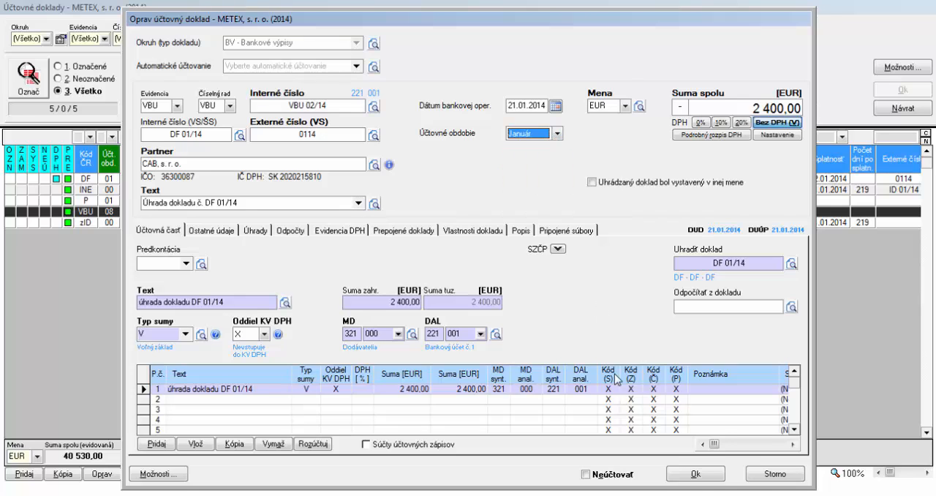
left_click(694, 473)
left_click(399, 364)
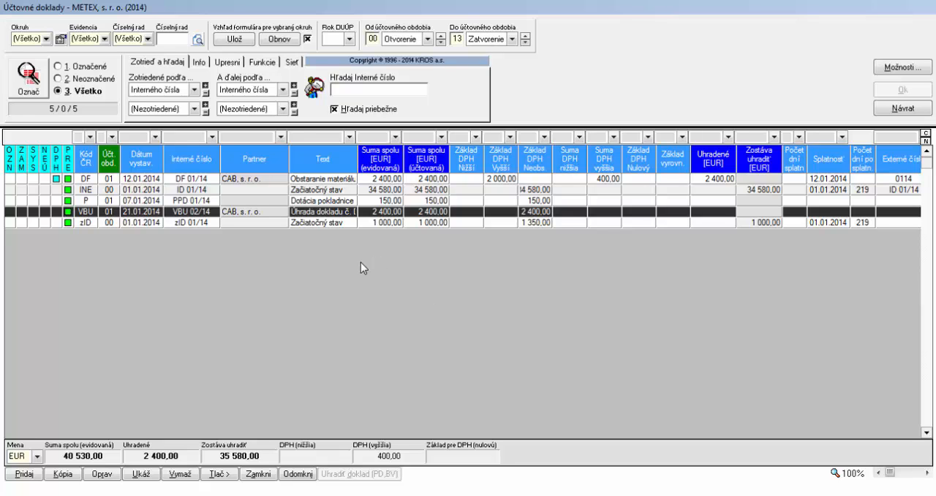
left_click(894, 107)
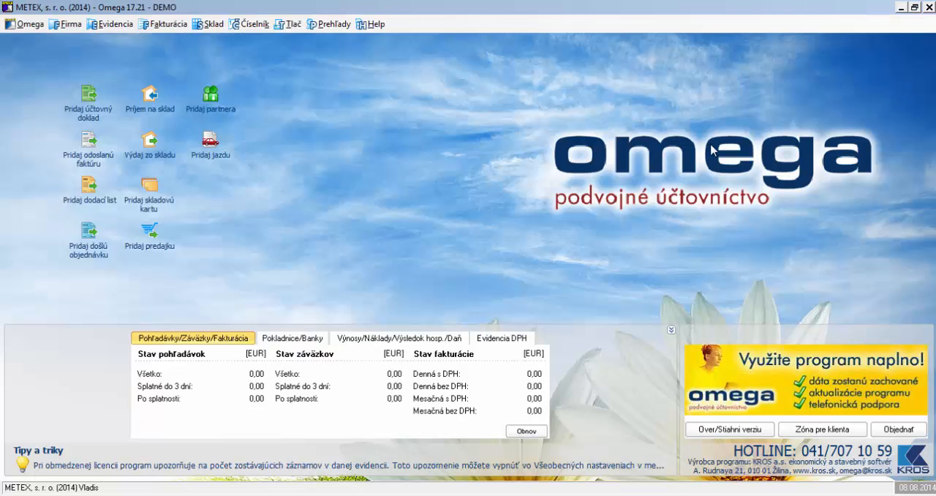